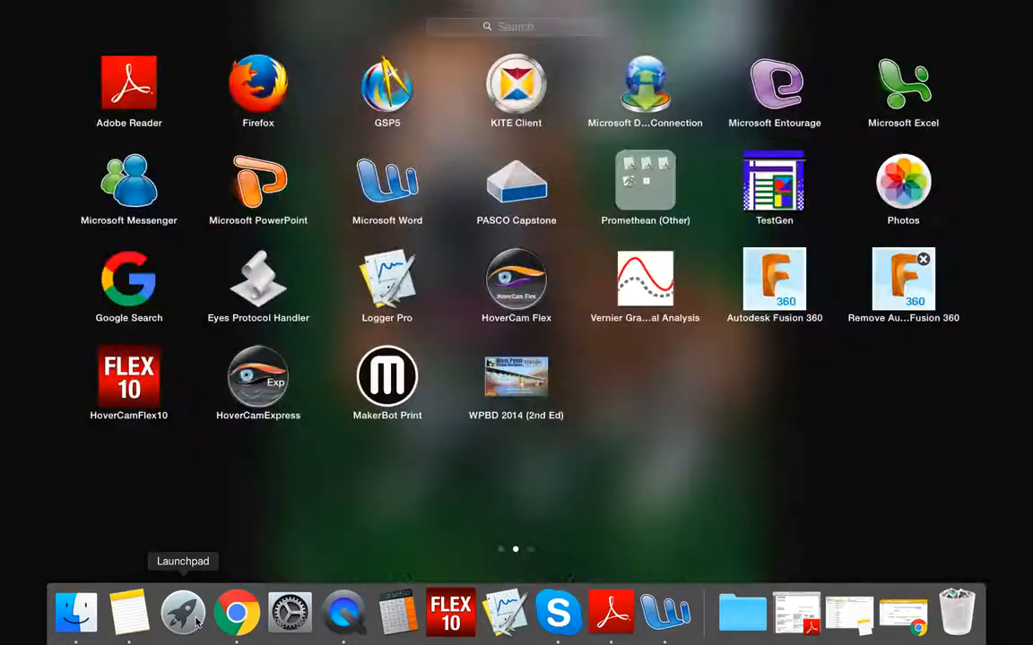
Search Launchpad for wpbd and clear the search
scroll(379, 477, left, 5)
scroll(381, 477, right, 5)
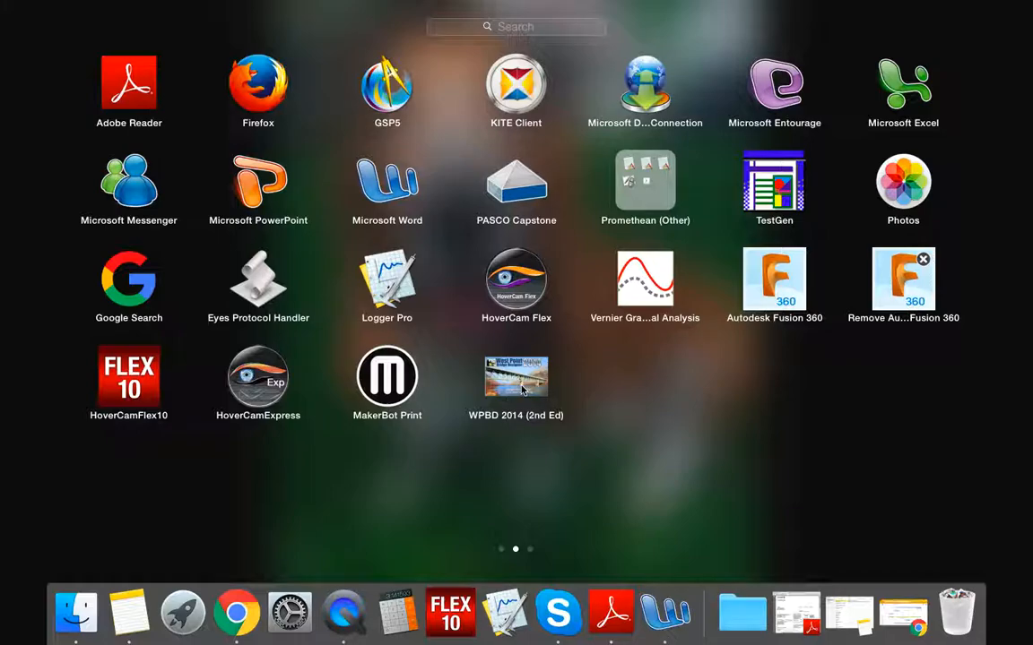
click(507, 32)
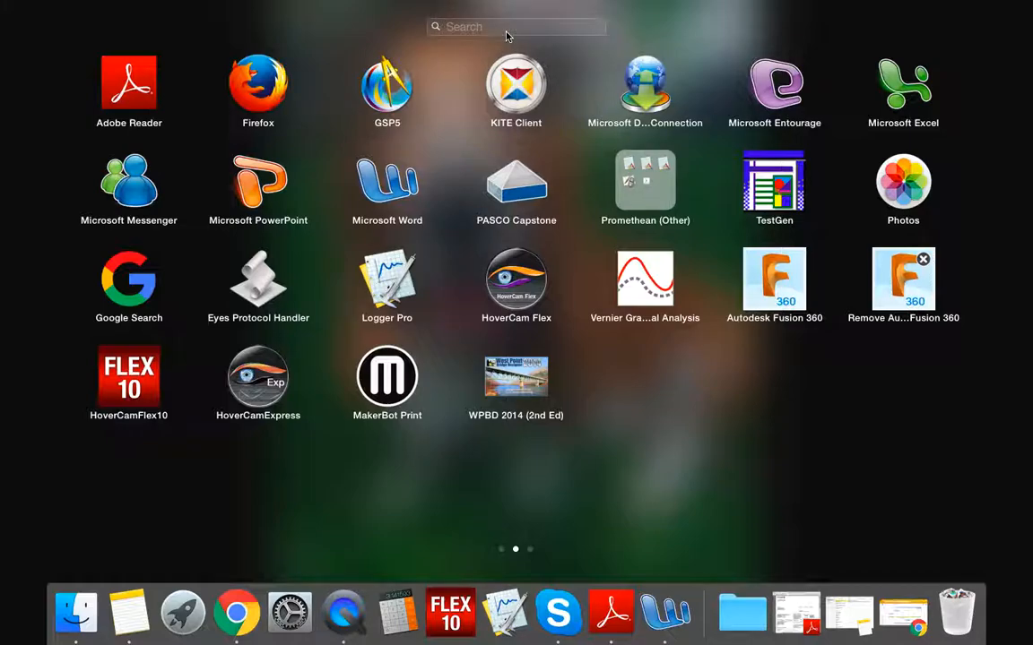
text(wpl)
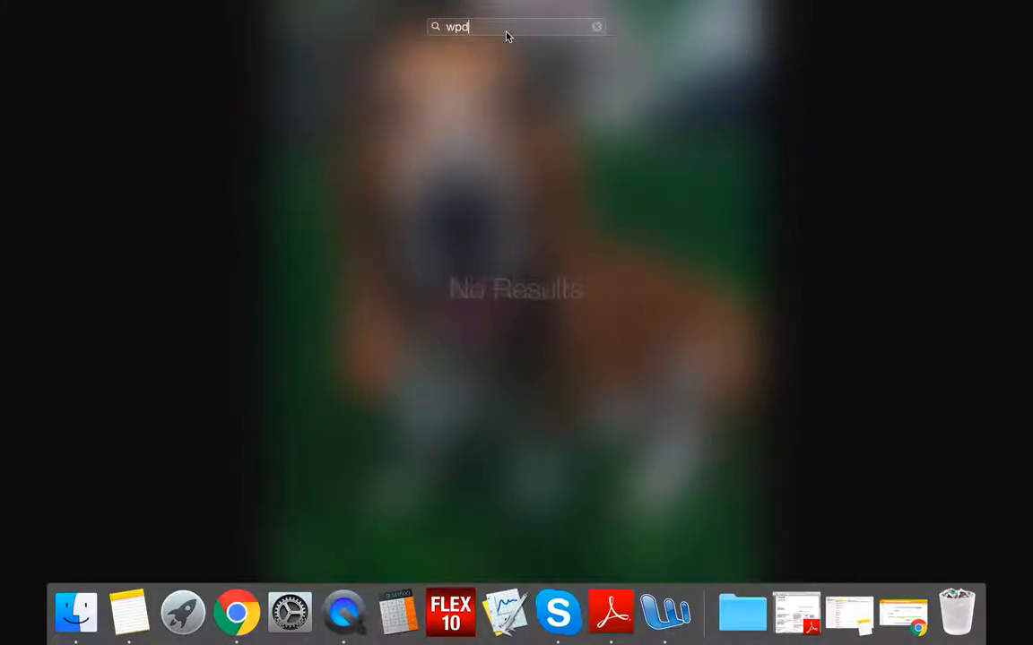
key(BackSpace)
text(bd)
key(BackSpace)
key(BackSpace)
key(BackSpace)
key(BackSpace)
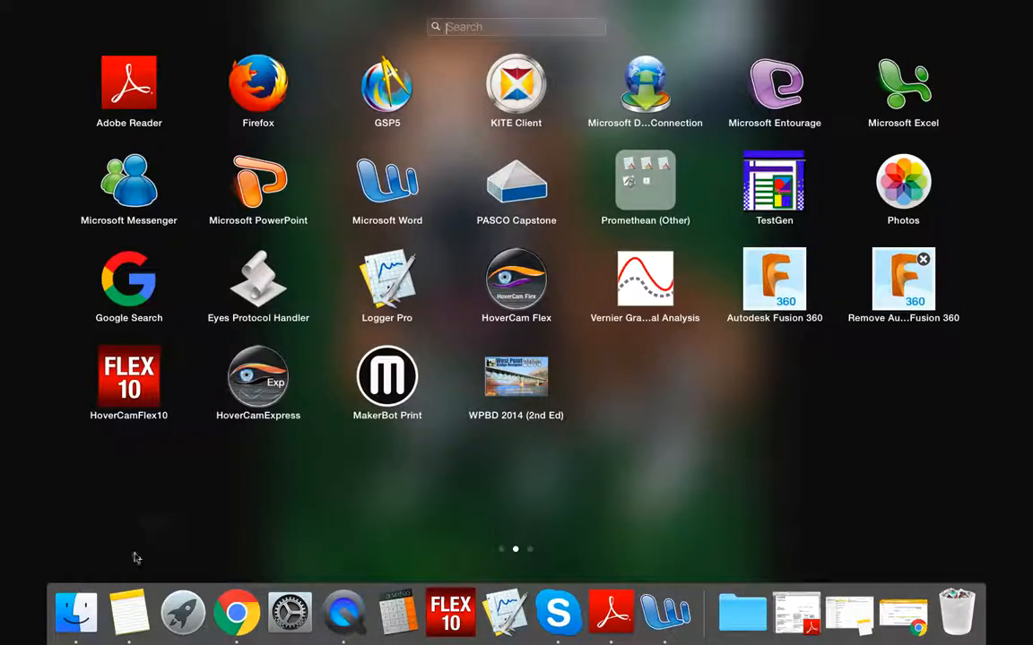
Search the Applications folder in Finder for wp, then close the Finder window
click(76, 611)
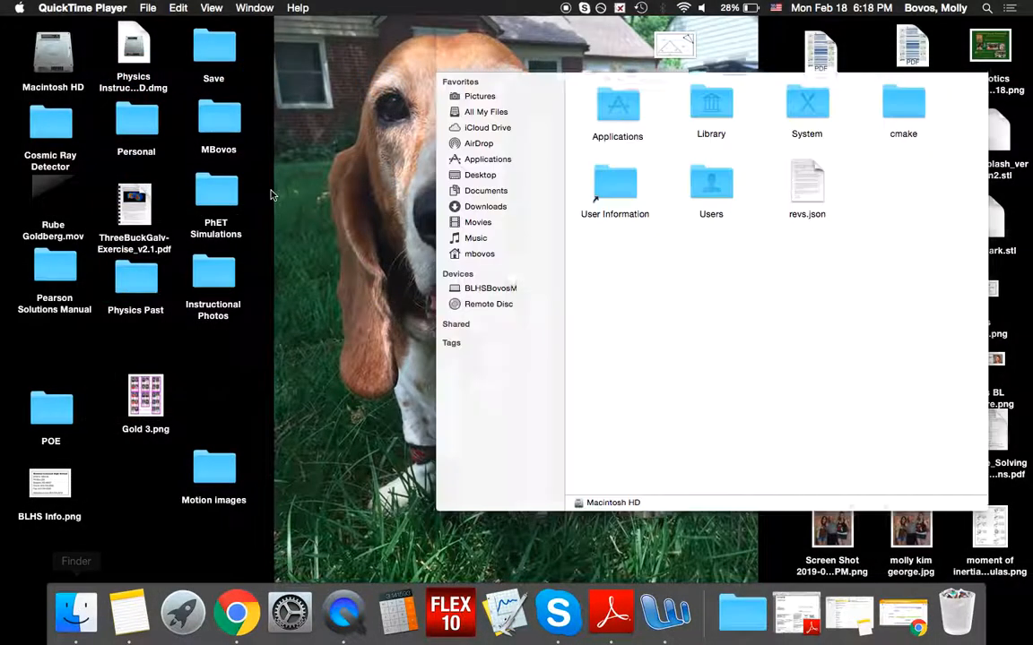
click(487, 160)
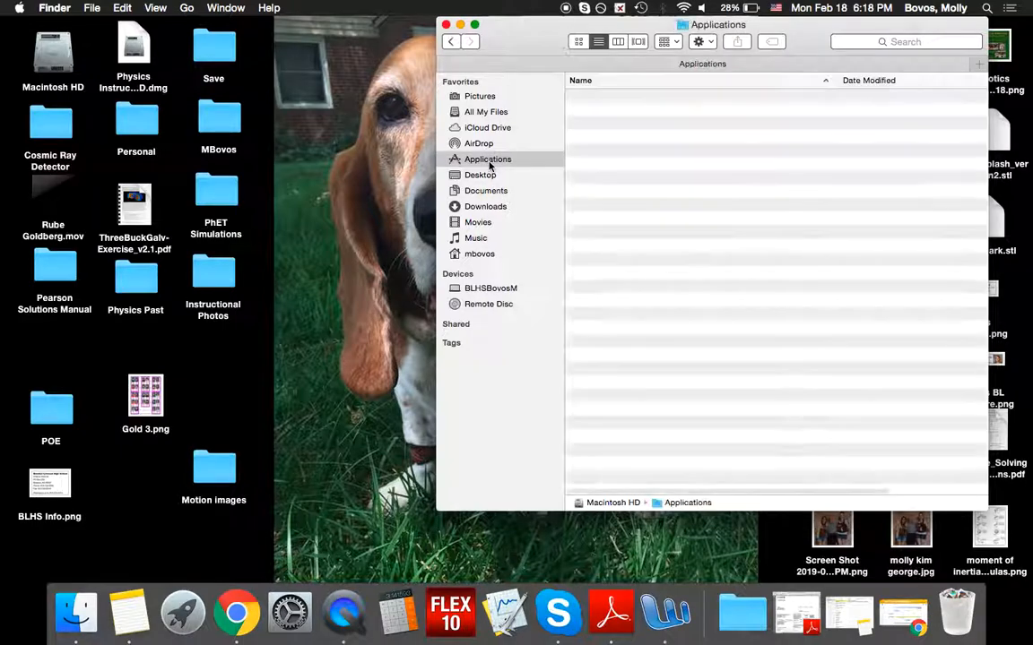
click(877, 42)
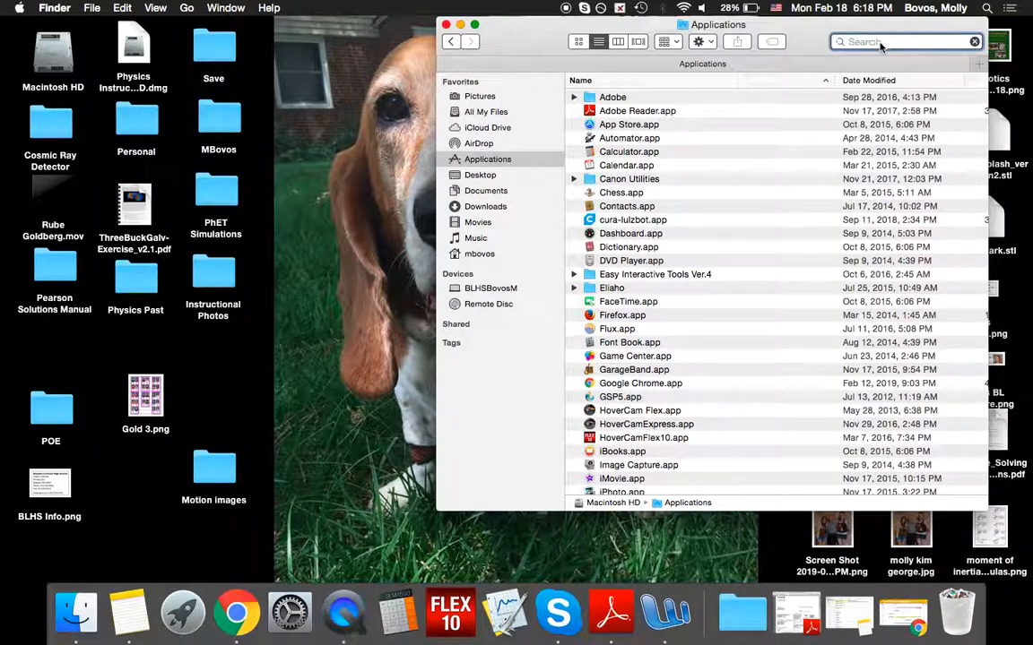
text(wp)
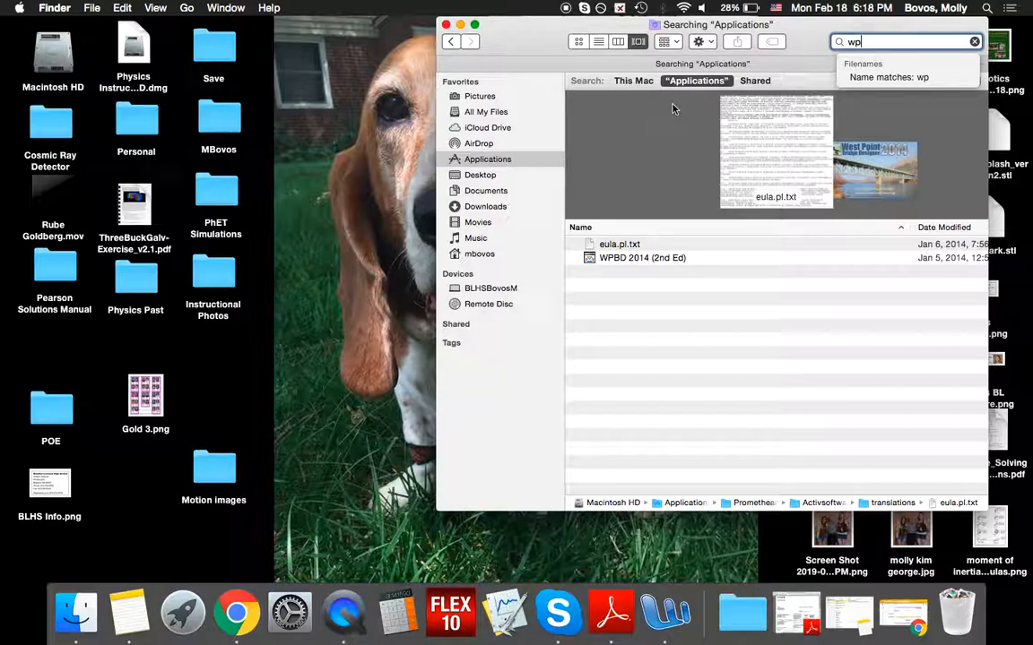
click(22, 9)
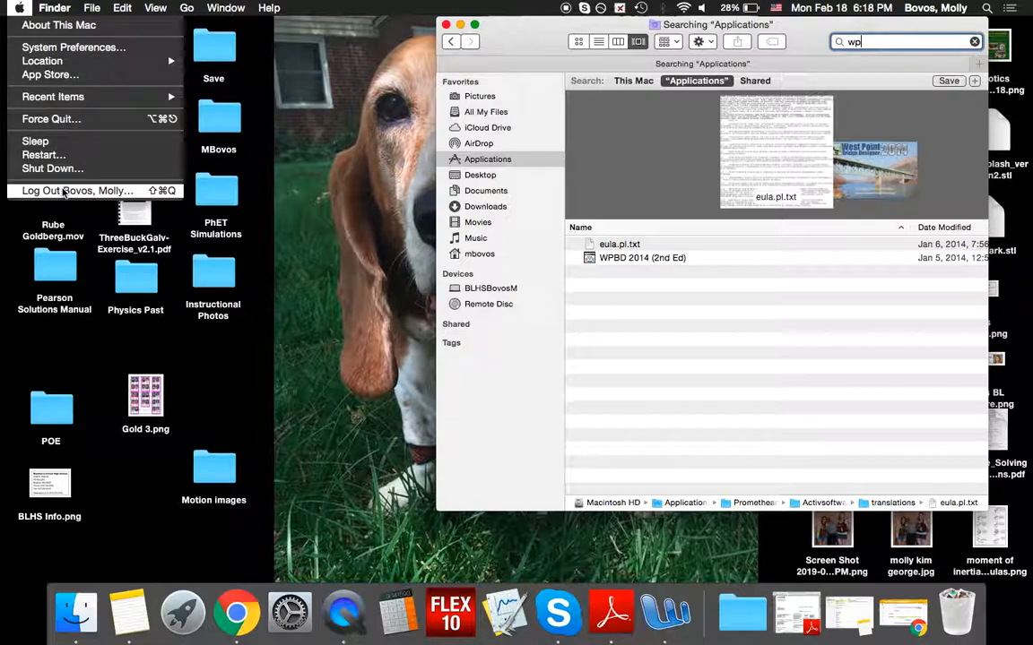
click(289, 257)
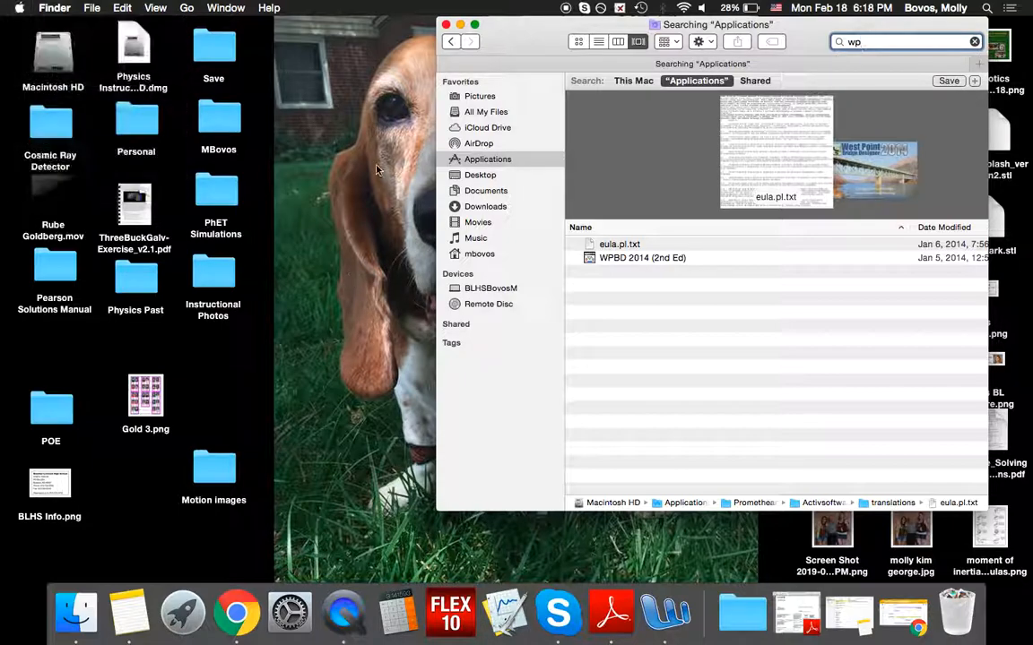
click(447, 25)
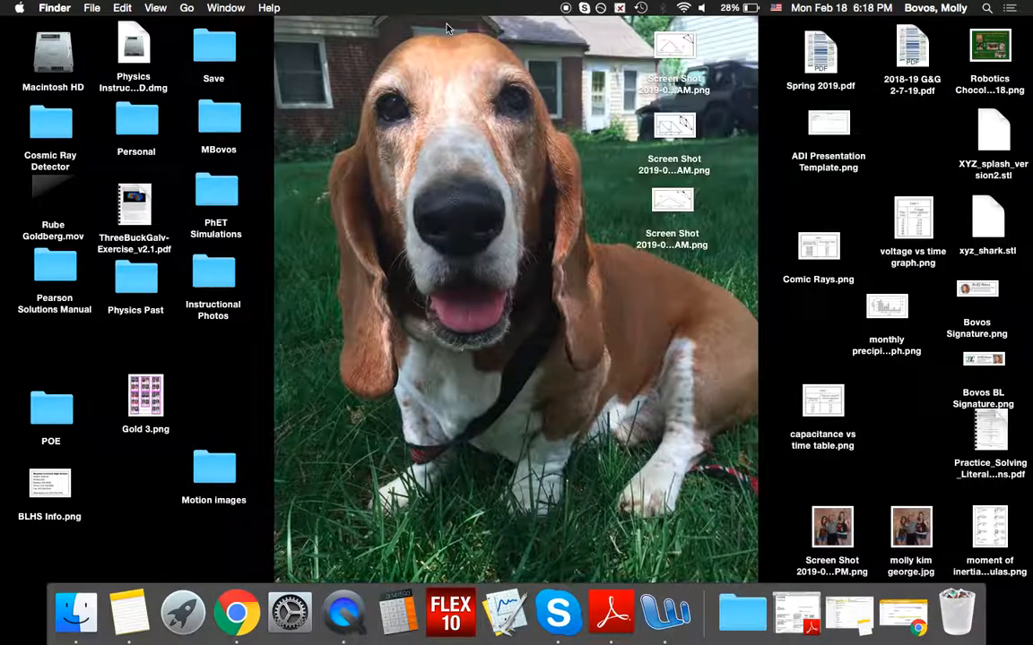
Launch WPBD 2014 (2nd Ed) from Launchpad and dismiss the Design Tip of the Day
click(179, 619)
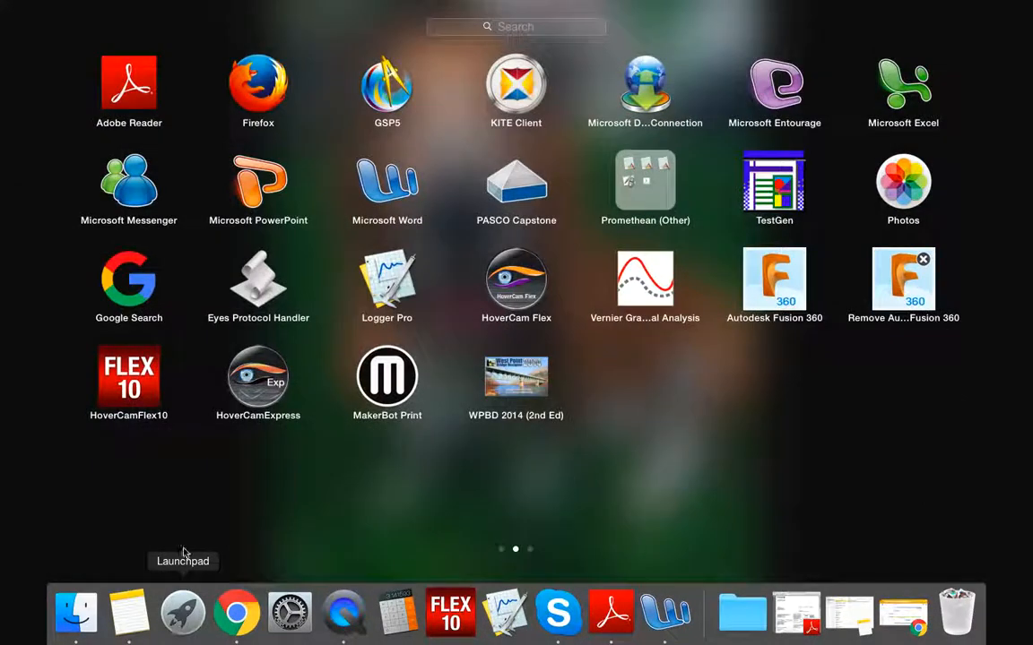
click(515, 381)
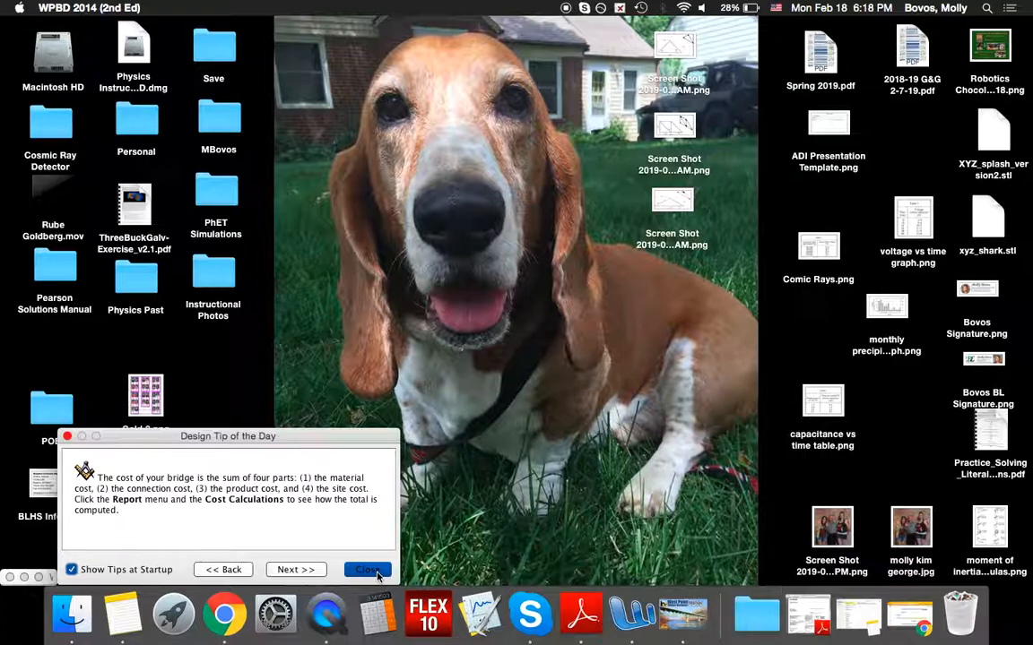
drag(322, 440, 658, 295)
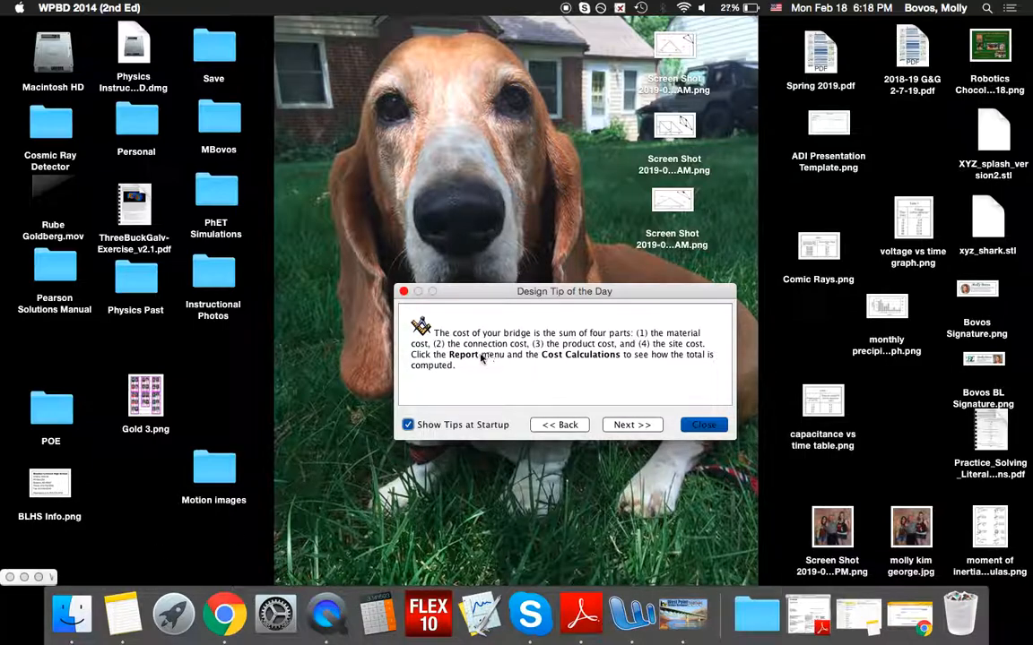
click(693, 429)
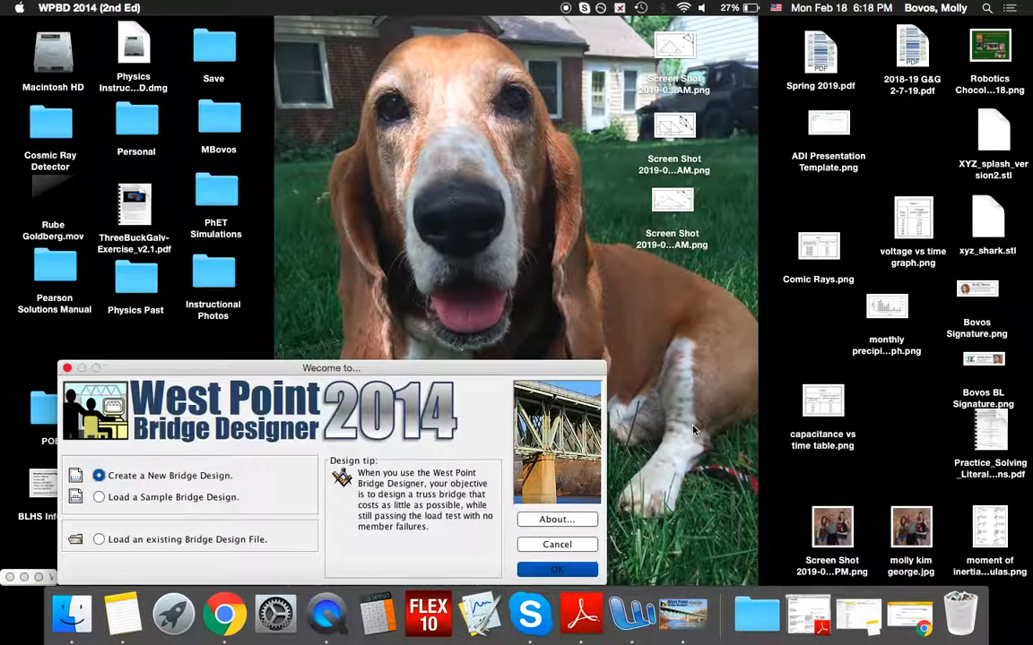
Choose to load a sample bridge design in the welcome dialog
drag(465, 369, 453, 120)
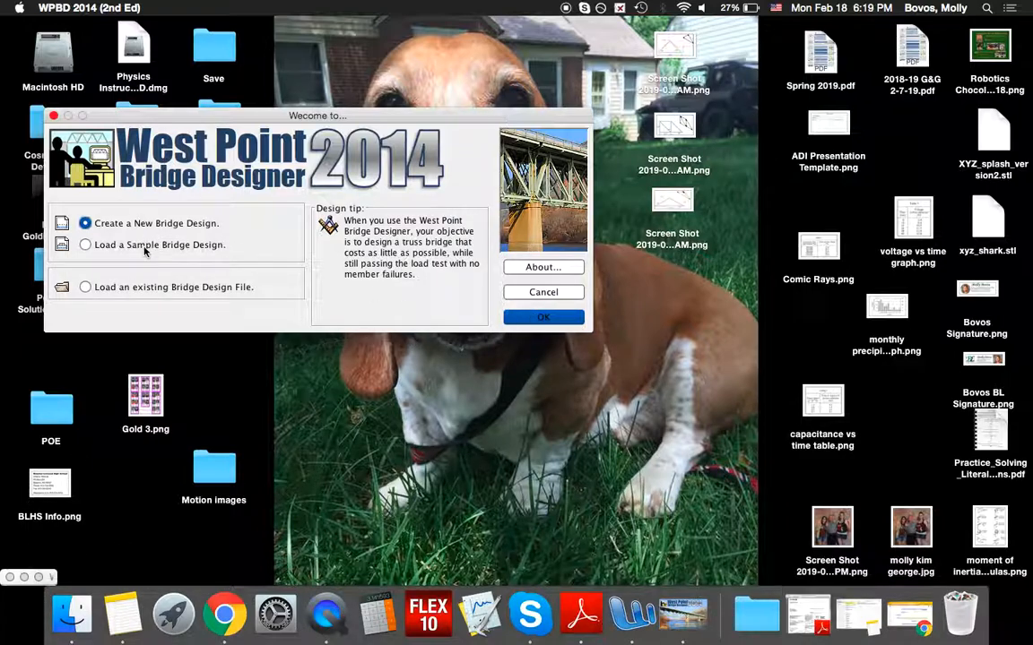
click(86, 248)
click(543, 319)
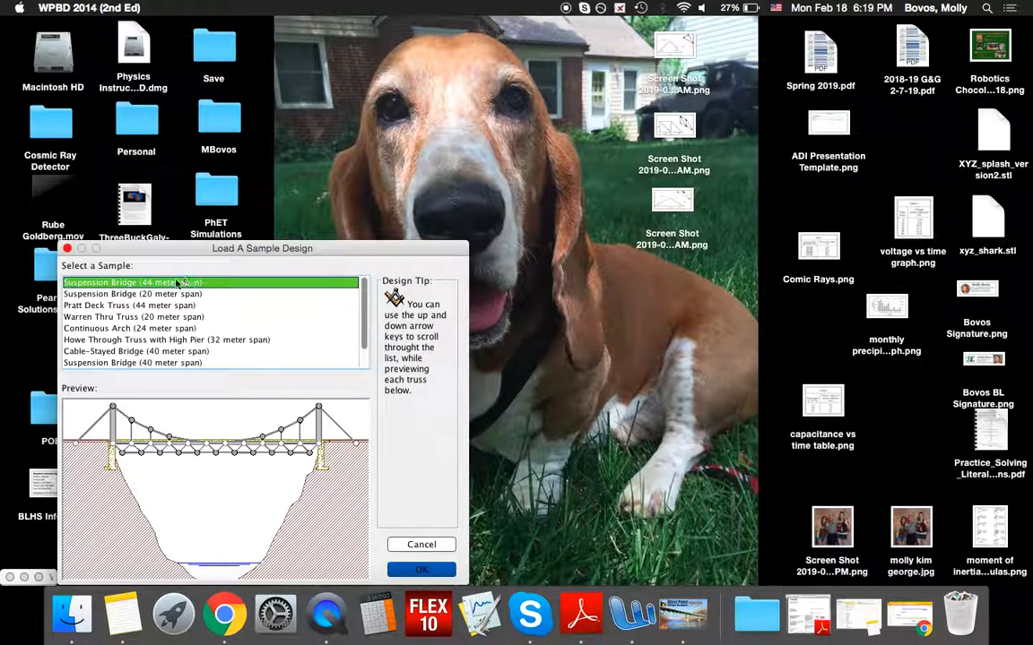
Preview several sample bridge designs, including the suspension, Pratt, Warren, continuous arch and cable-stayed bridges
scroll(177, 326, down, 1)
scroll(178, 326, up, 1)
click(168, 295)
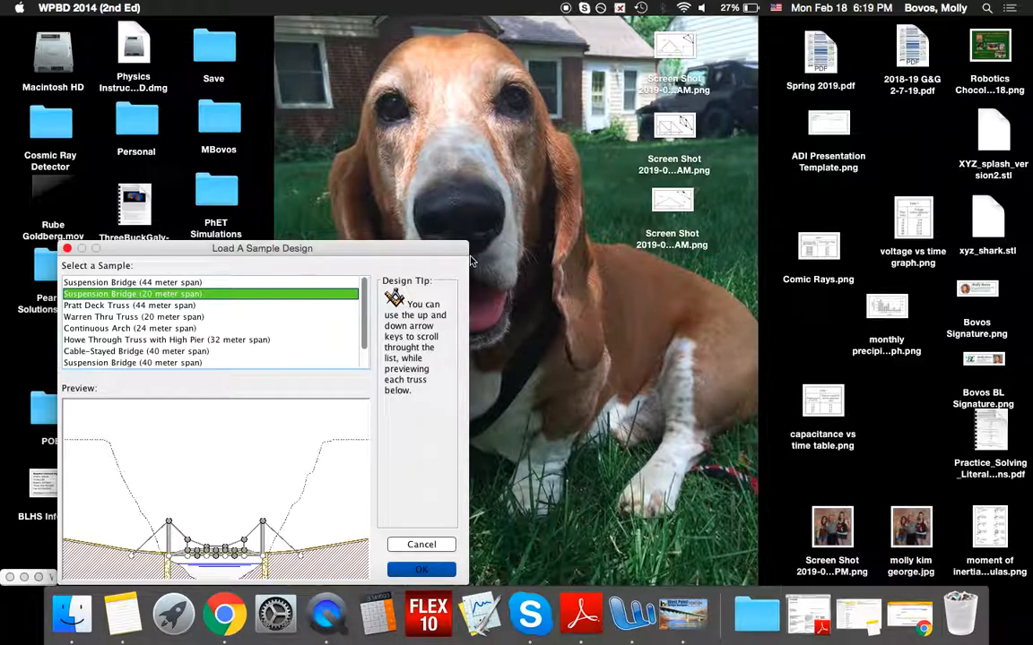
drag(399, 248, 459, 123)
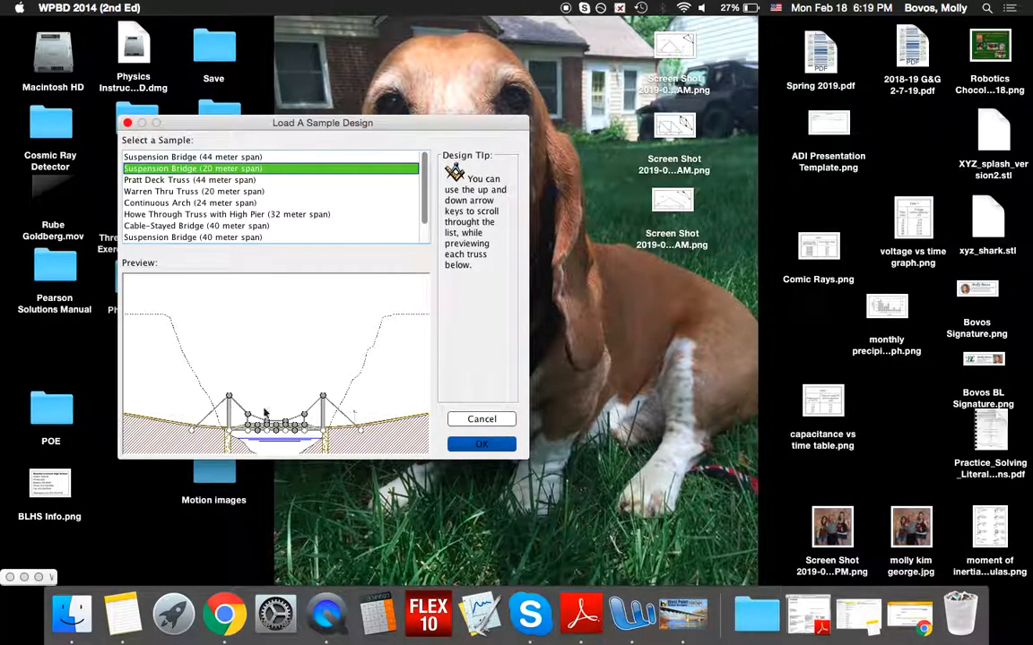
click(215, 181)
click(215, 193)
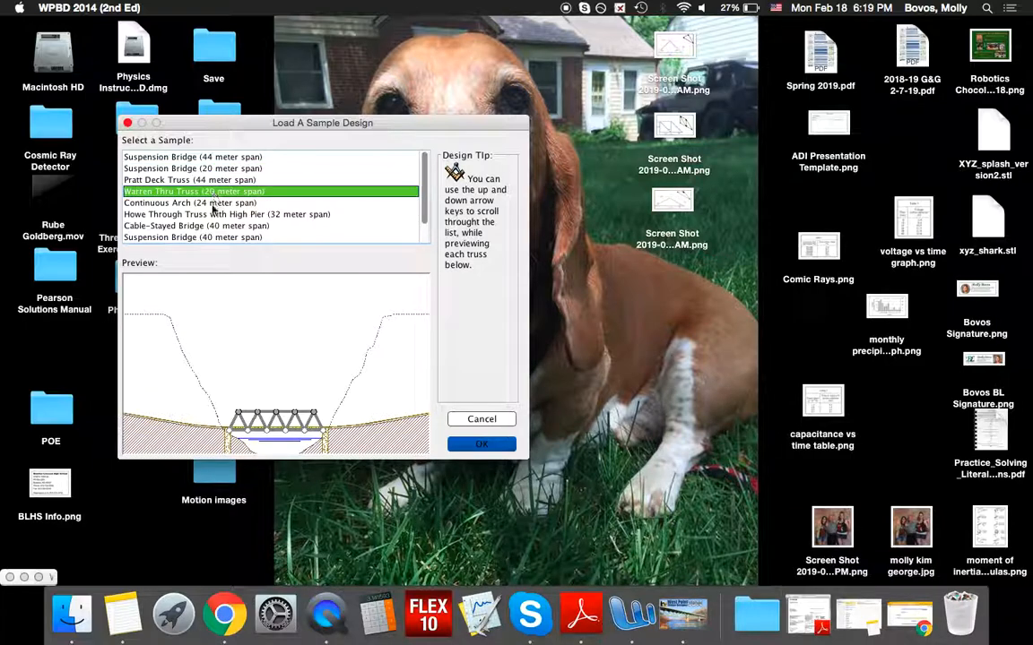
click(212, 213)
click(210, 204)
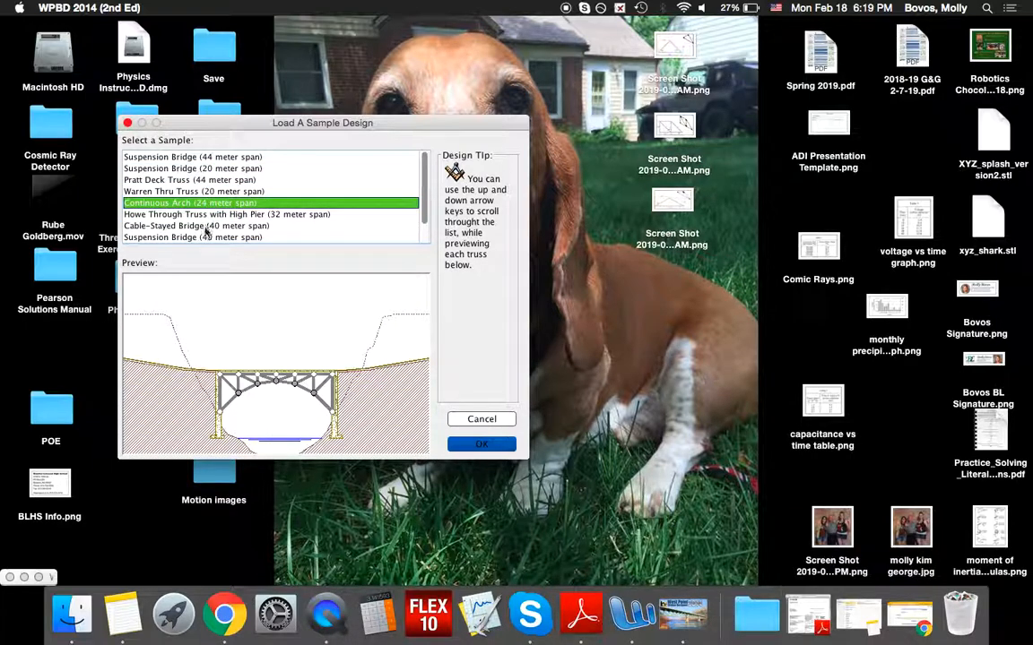
click(204, 227)
click(205, 238)
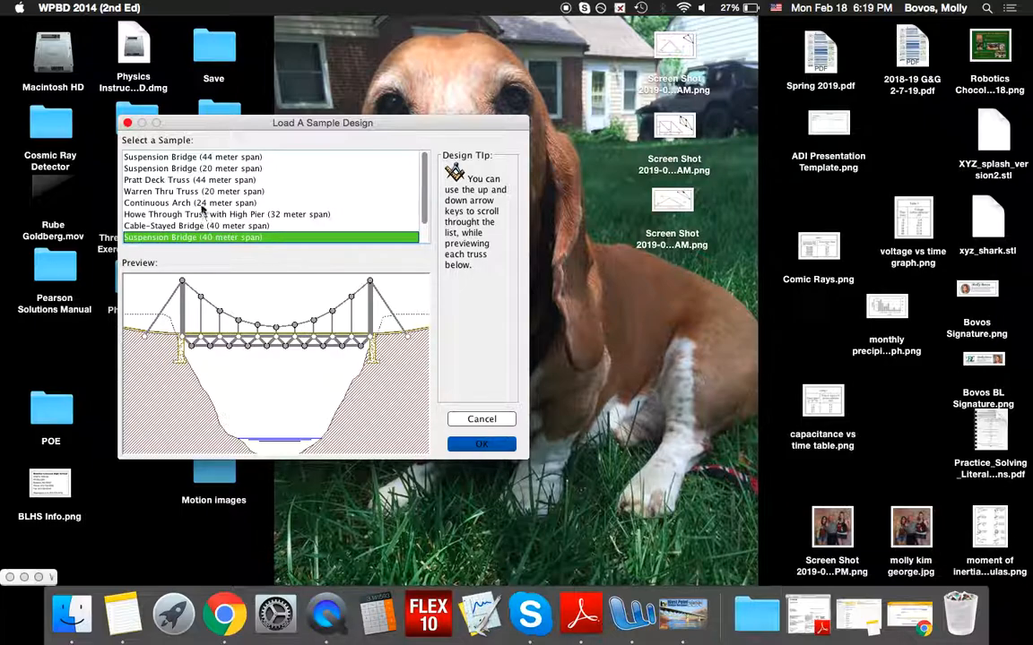
Load the Continuous Arch (24 meter span) sample design
click(203, 205)
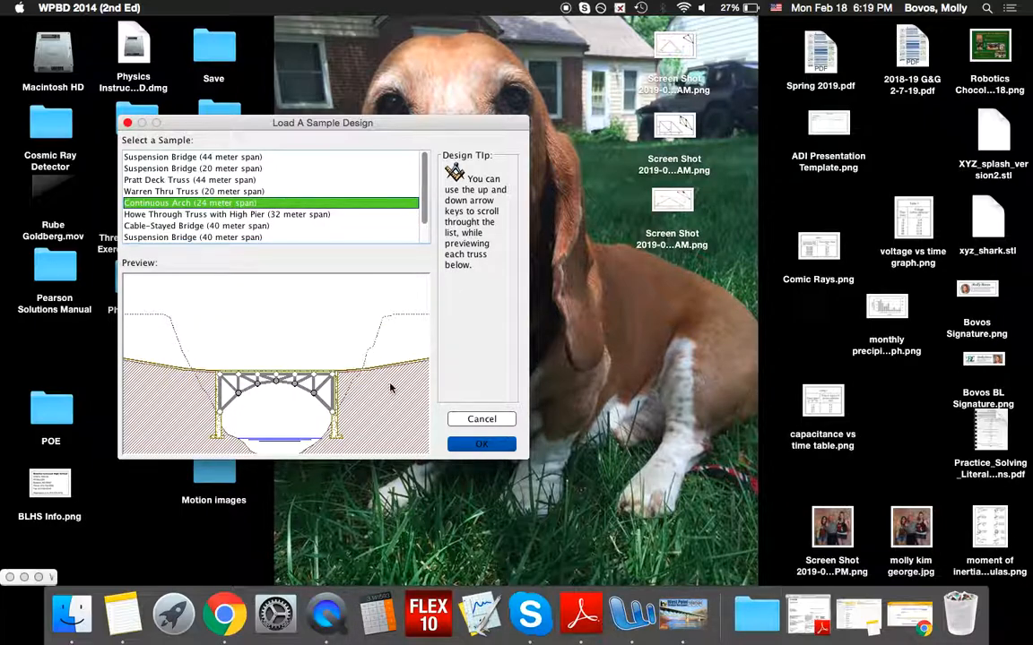
click(482, 444)
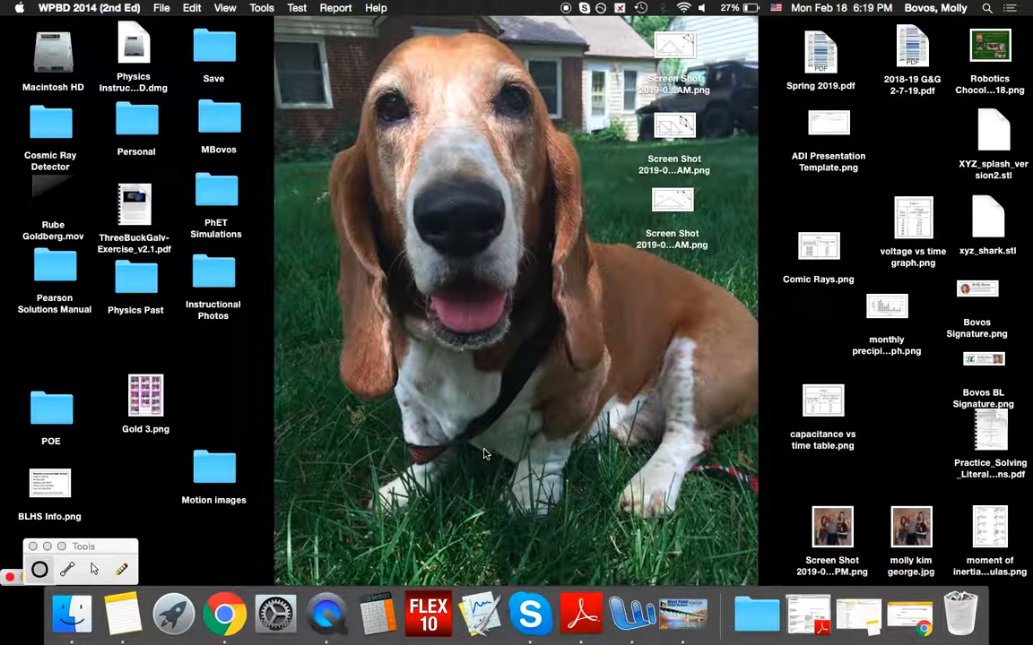
Enlarge the design window to full size and place the Tools palette in the empty area above the bridge
drag(121, 546, 675, 484)
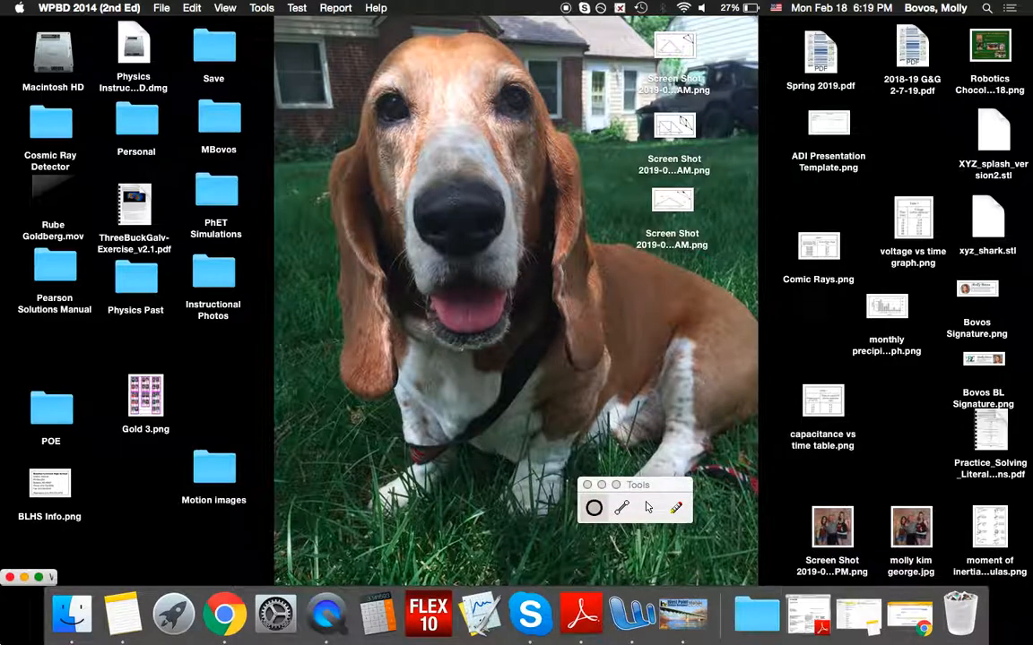
click(38, 577)
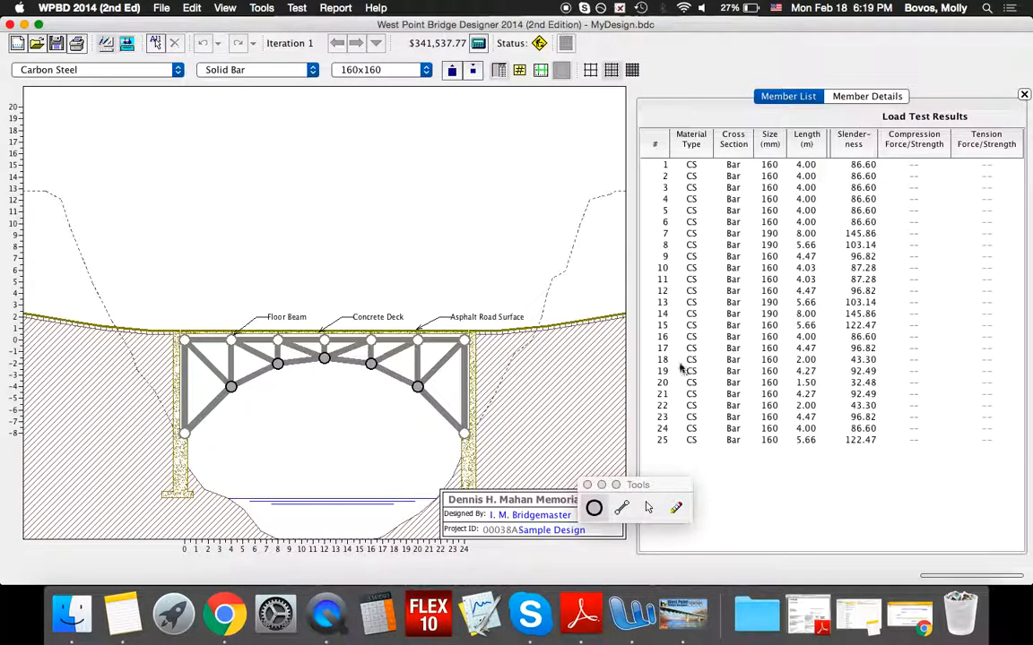
drag(628, 485, 703, 252)
drag(584, 226, 185, 131)
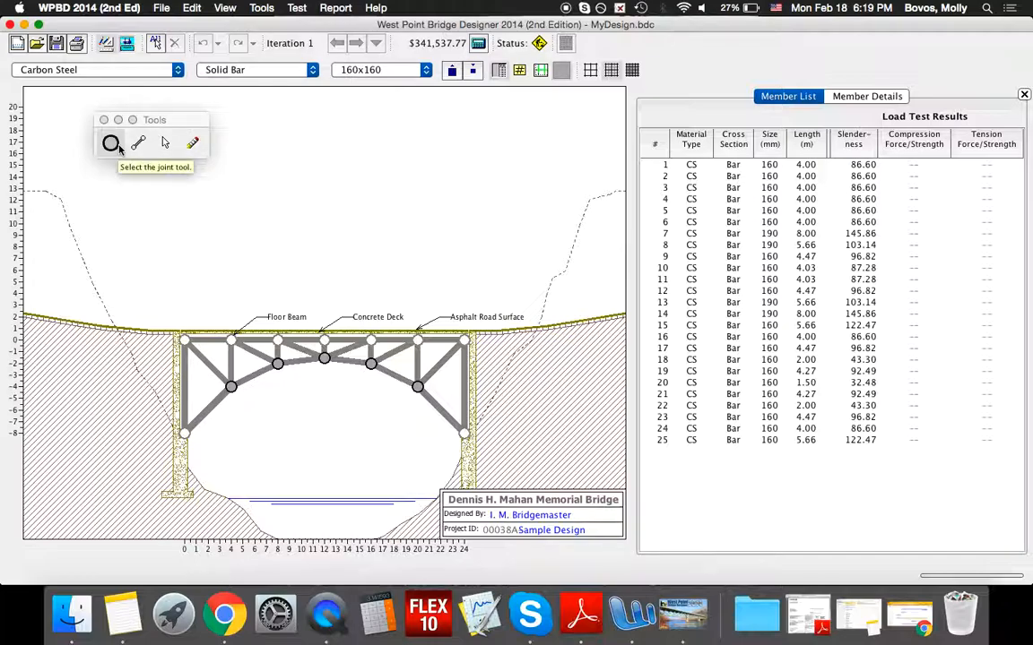
Place four joints in the open space above the bridge deck with the joint tool
click(109, 145)
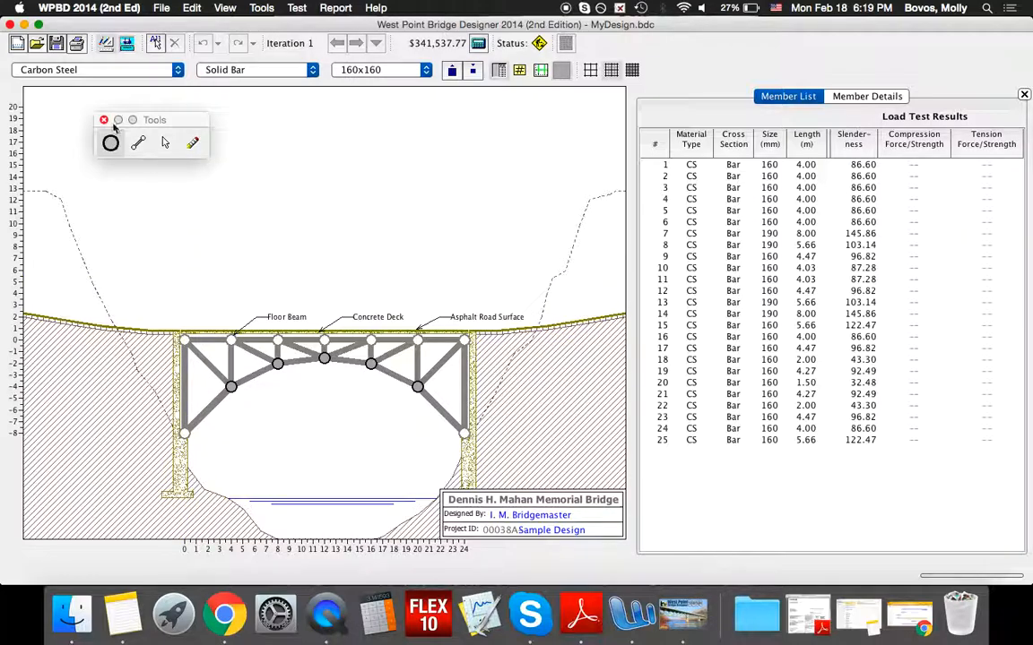
click(185, 252)
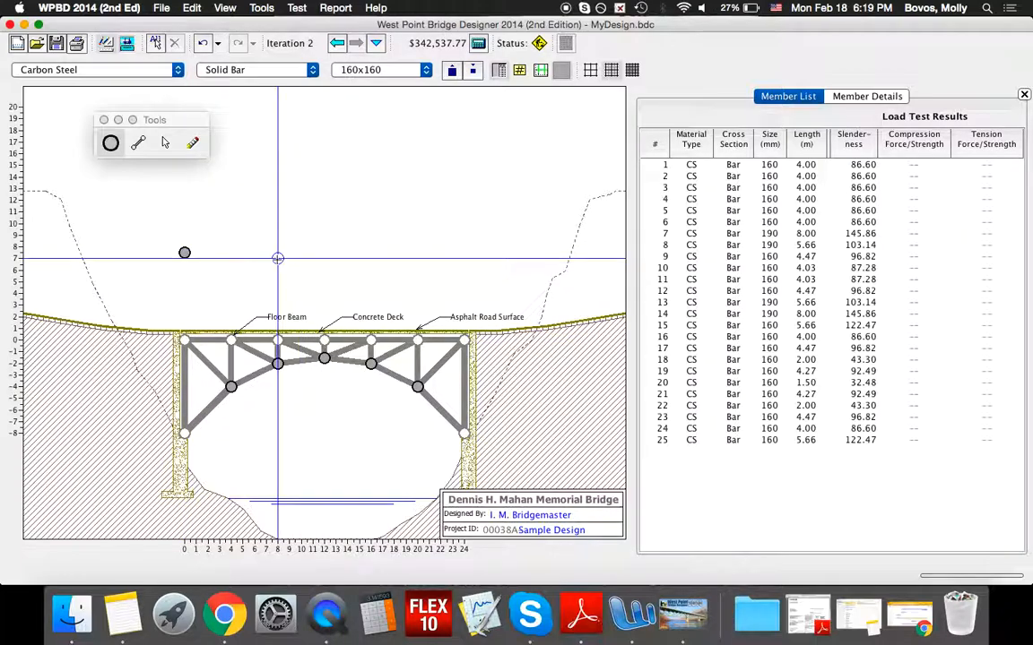
click(318, 259)
click(365, 165)
click(447, 195)
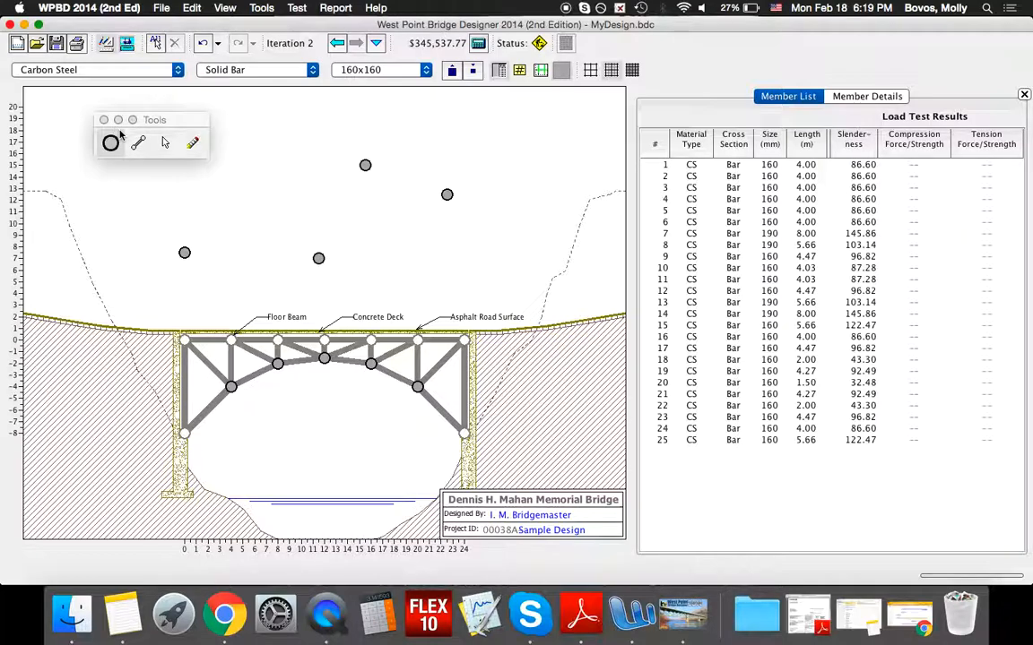
Undo the four joints placed above the deck
click(201, 44)
click(202, 45)
click(202, 45)
click(202, 44)
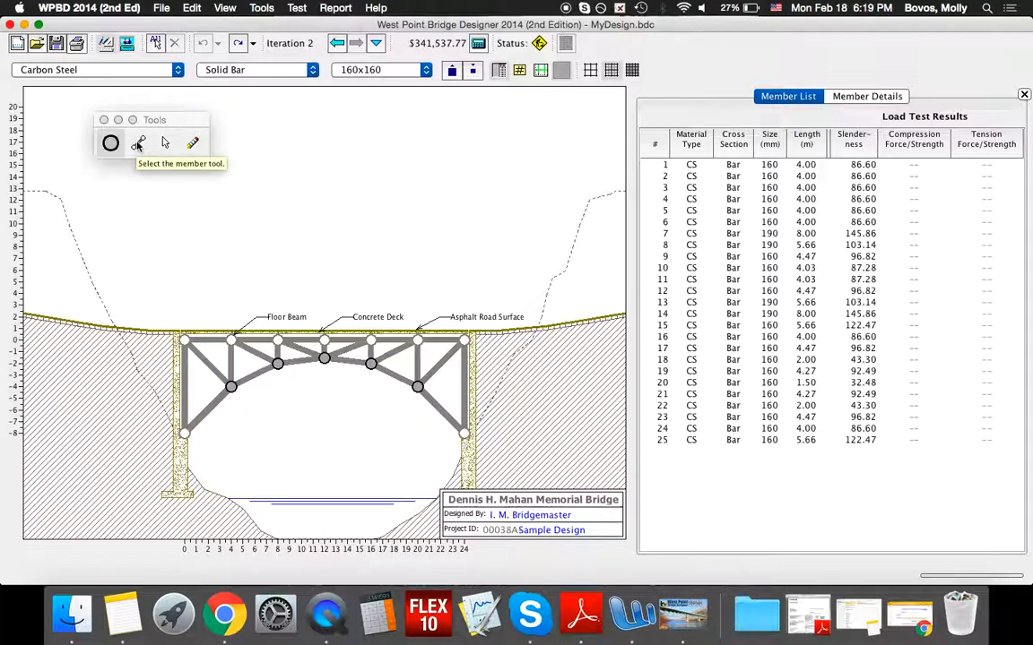
Draw a member from the deck's left end joint to the lower right support joint, then undo it
click(137, 144)
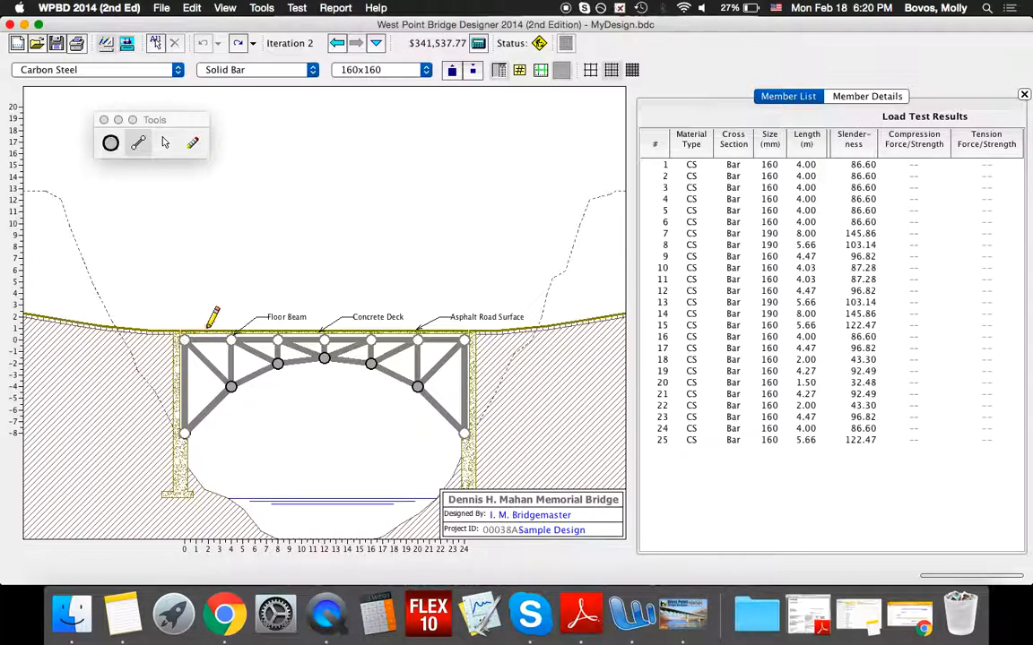
mouse_move(184, 341)
mouse_down()
mouse_move(232, 381)
mouse_move(277, 356)
mouse_move(187, 363)
mouse_move(163, 381)
mouse_move(183, 341)
mouse_move(359, 336)
mouse_move(336, 326)
mouse_move(433, 373)
mouse_move(422, 300)
mouse_move(417, 380)
mouse_move(464, 431)
mouse_up()
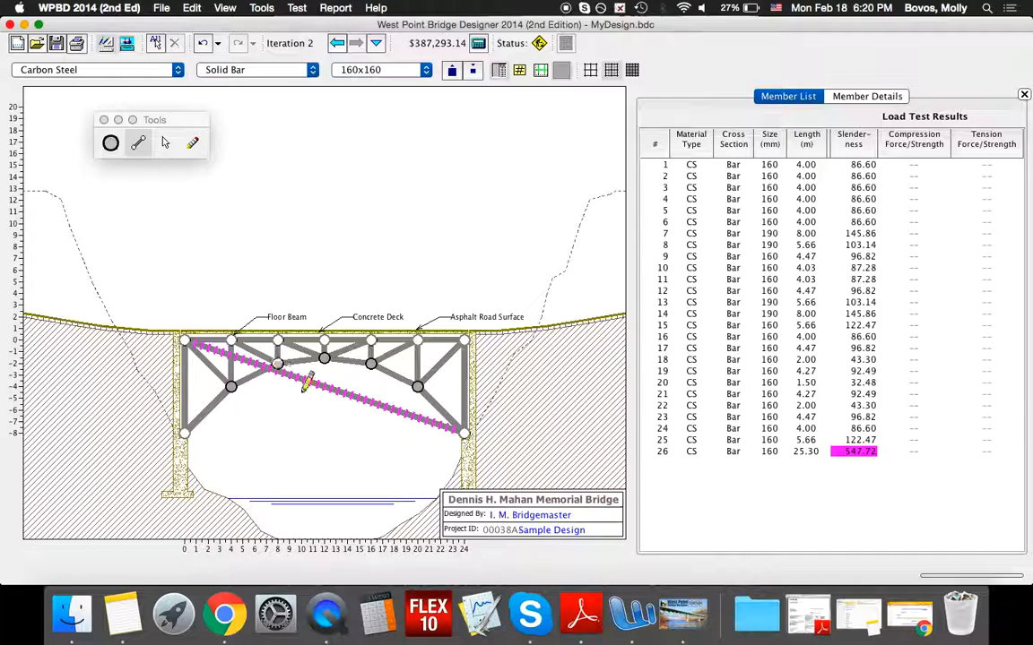
click(202, 45)
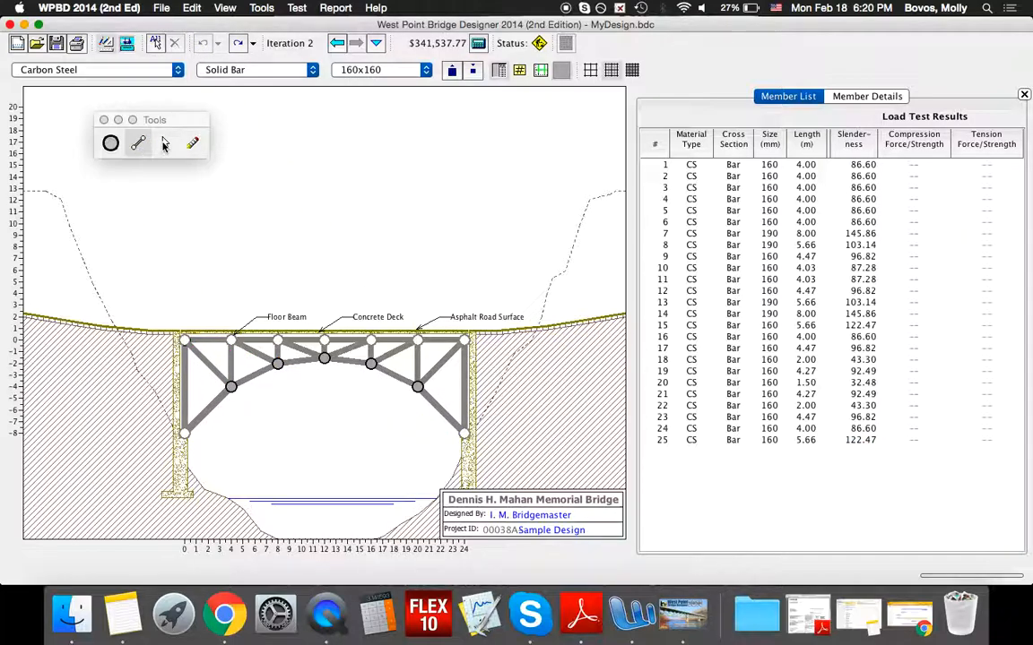
Select the left end diagonal and the first sloping arch member in turn to find their entries in the member list
click(164, 146)
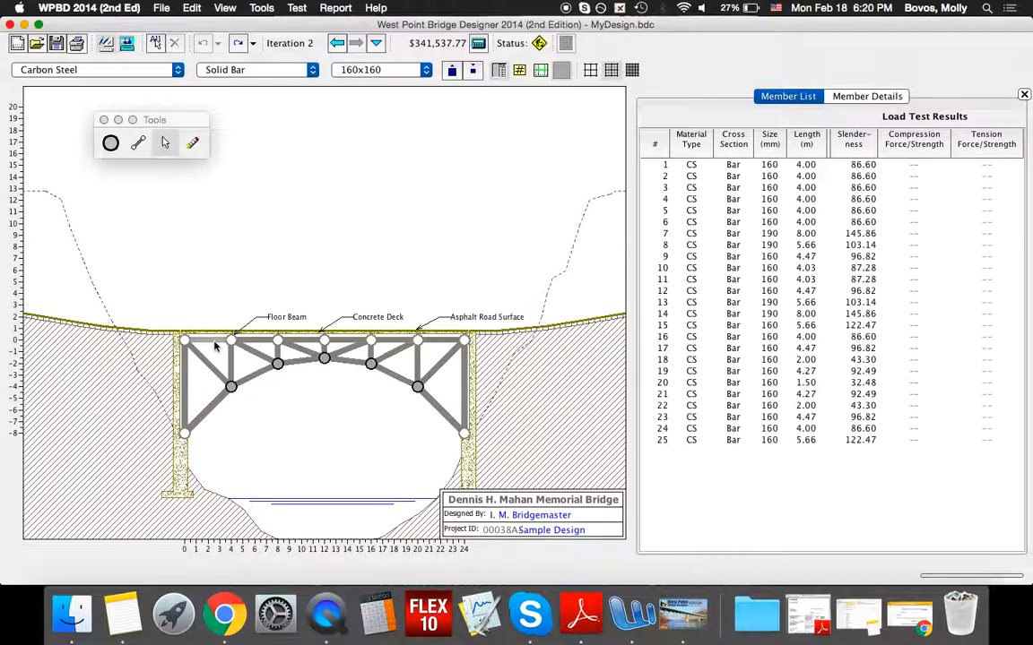
click(213, 343)
click(207, 363)
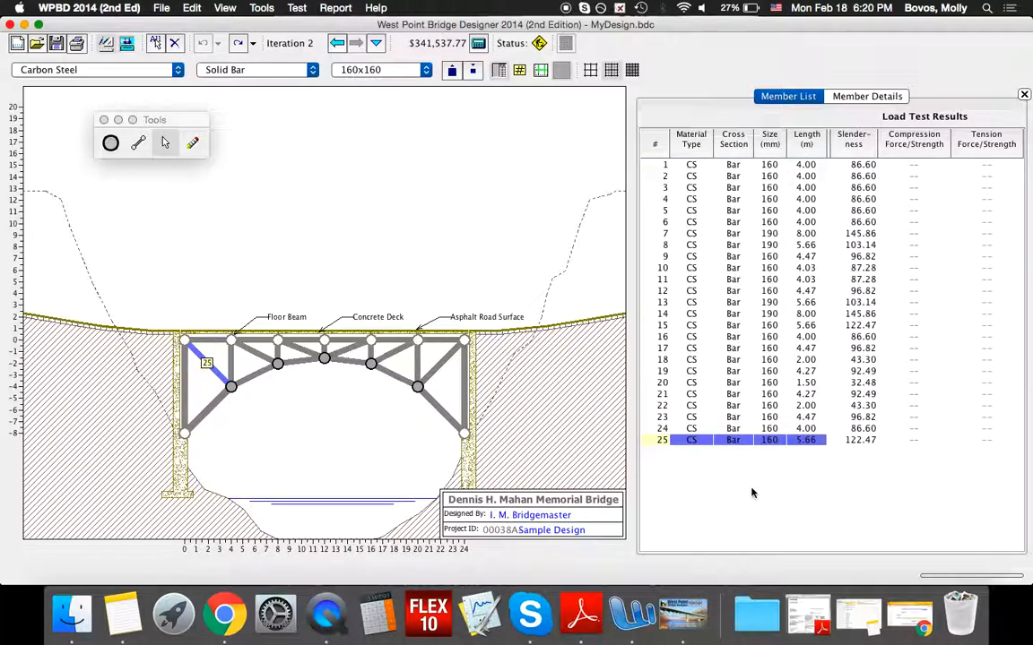
click(253, 374)
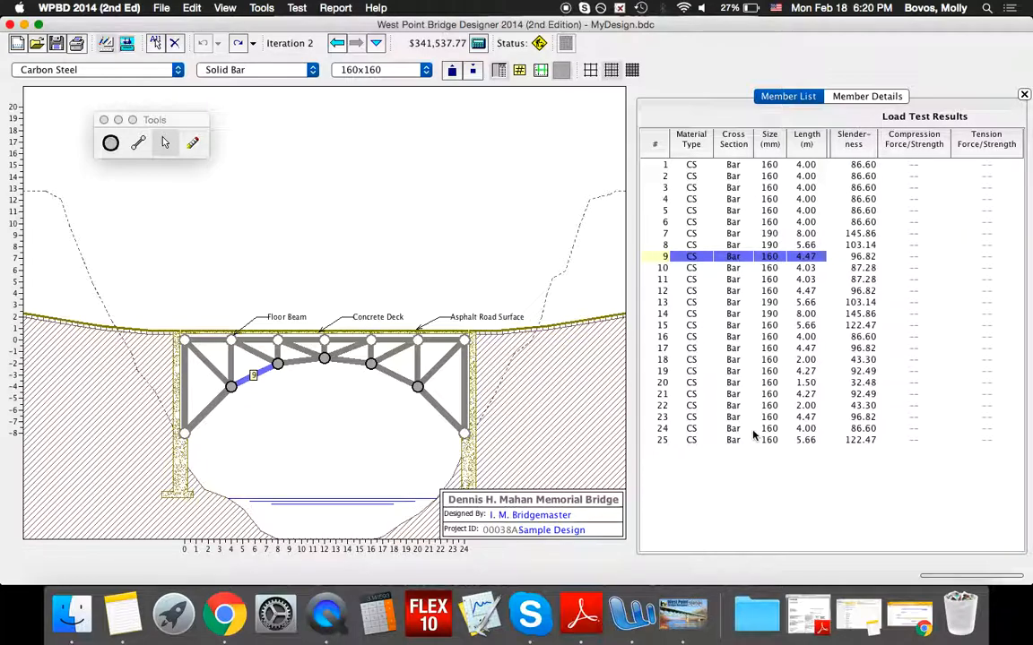
Erase the sloping arch member between the first two lower joints at left, then undo the erasure
click(192, 144)
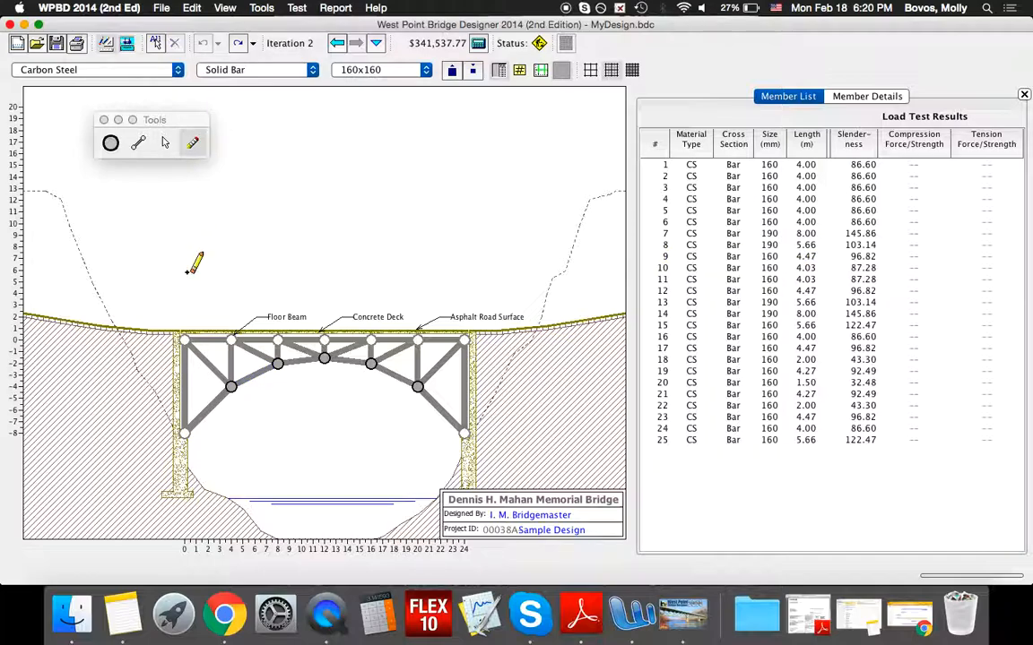
click(255, 375)
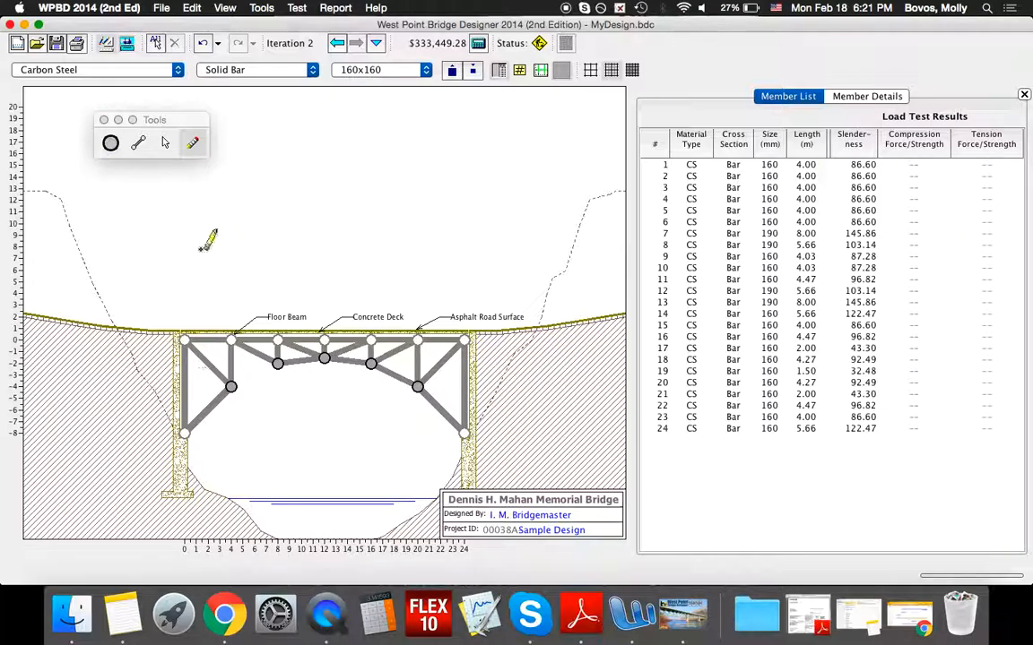
click(205, 46)
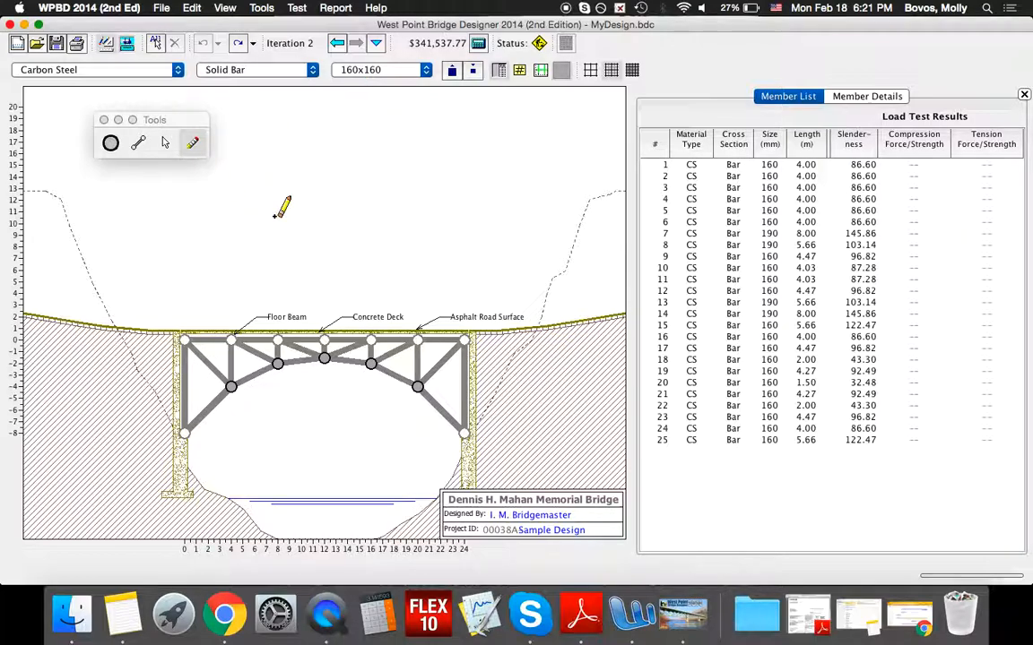
Select the leftmost deck member, view the drawing's shortcut commands, and clear the selection
click(165, 143)
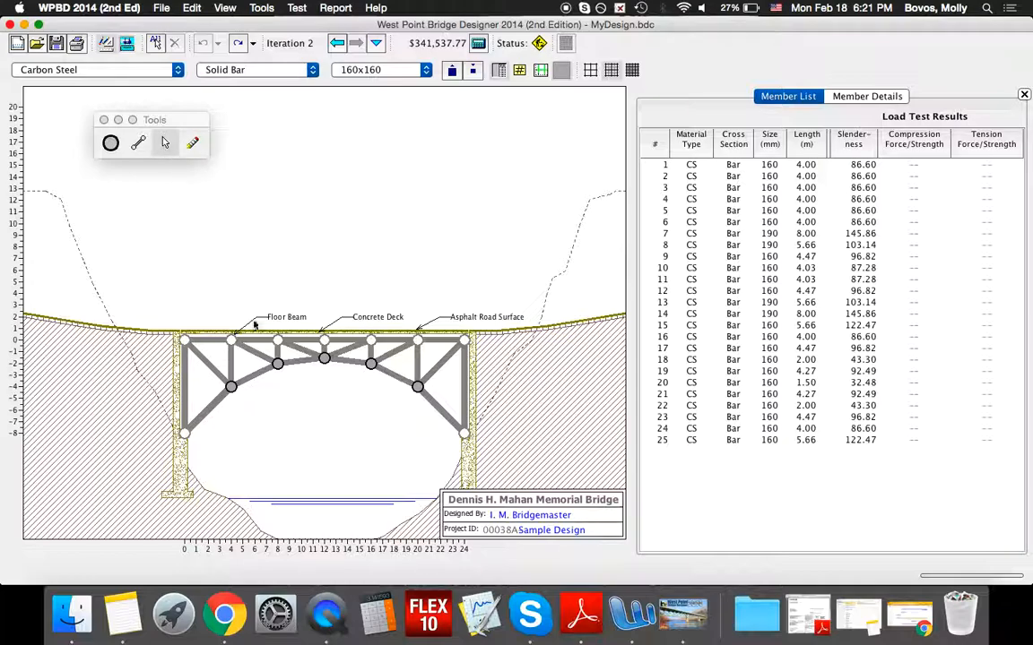
click(212, 342)
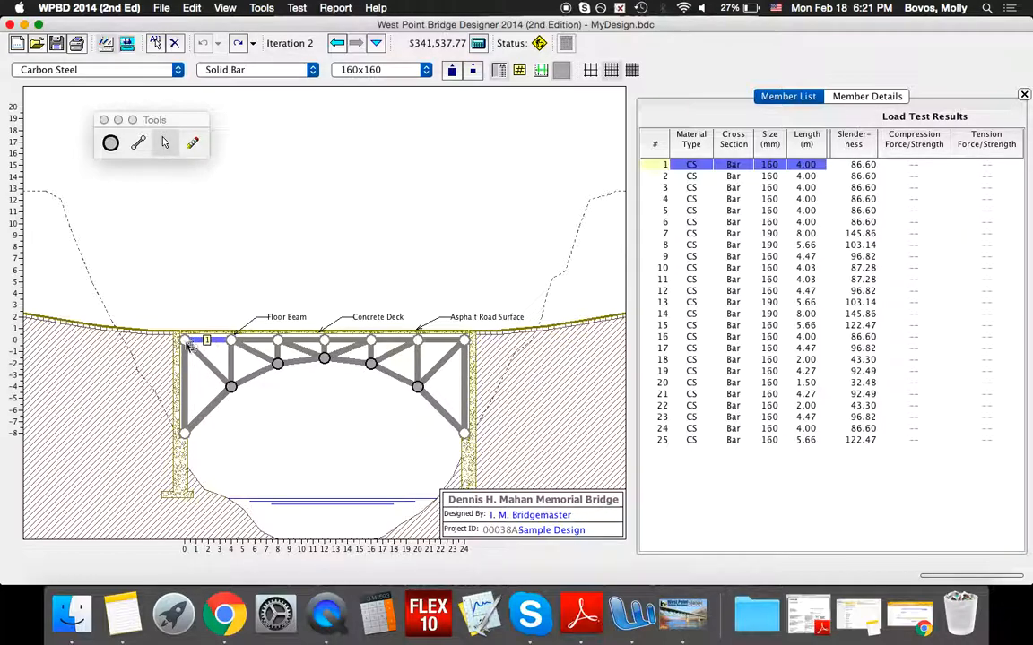
right_click(186, 346)
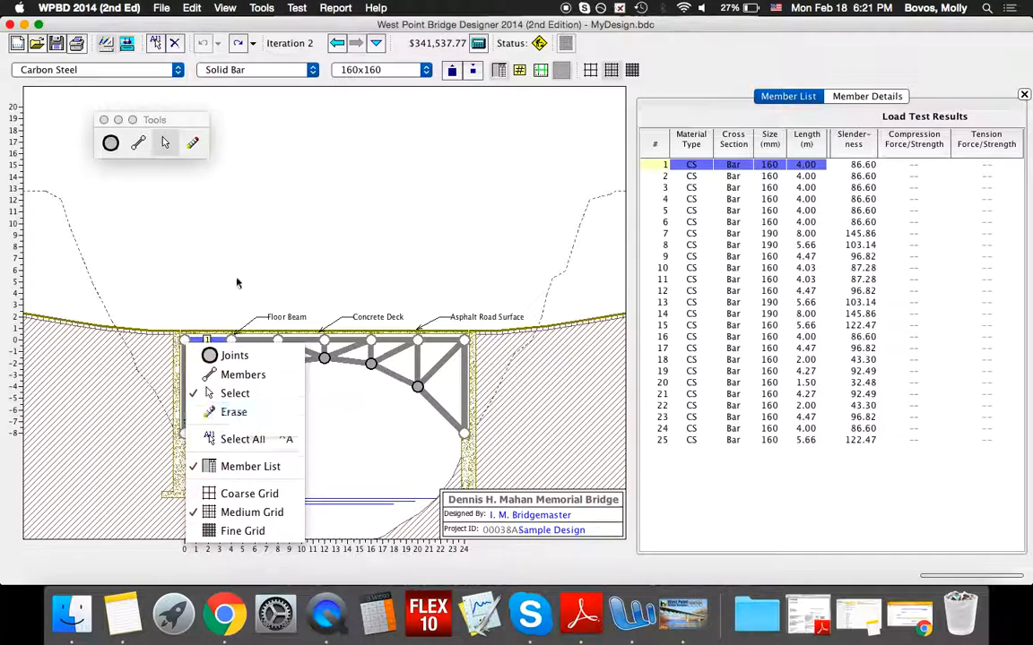
click(251, 233)
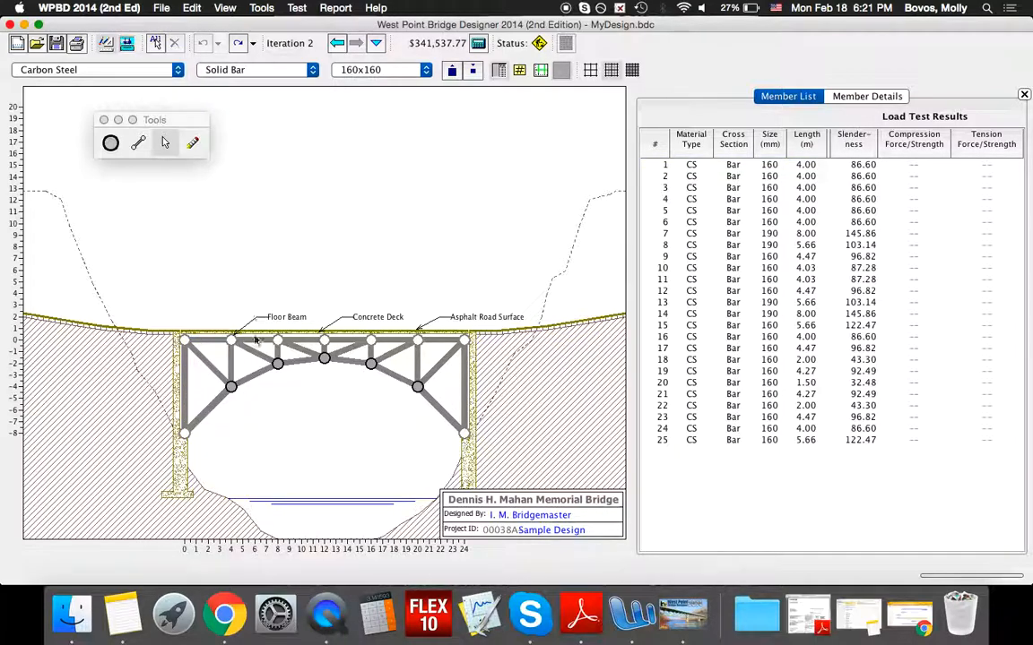
Change the material of the left end diagonal member to High-Strength Low-Alloy Steel and deselect it
click(206, 360)
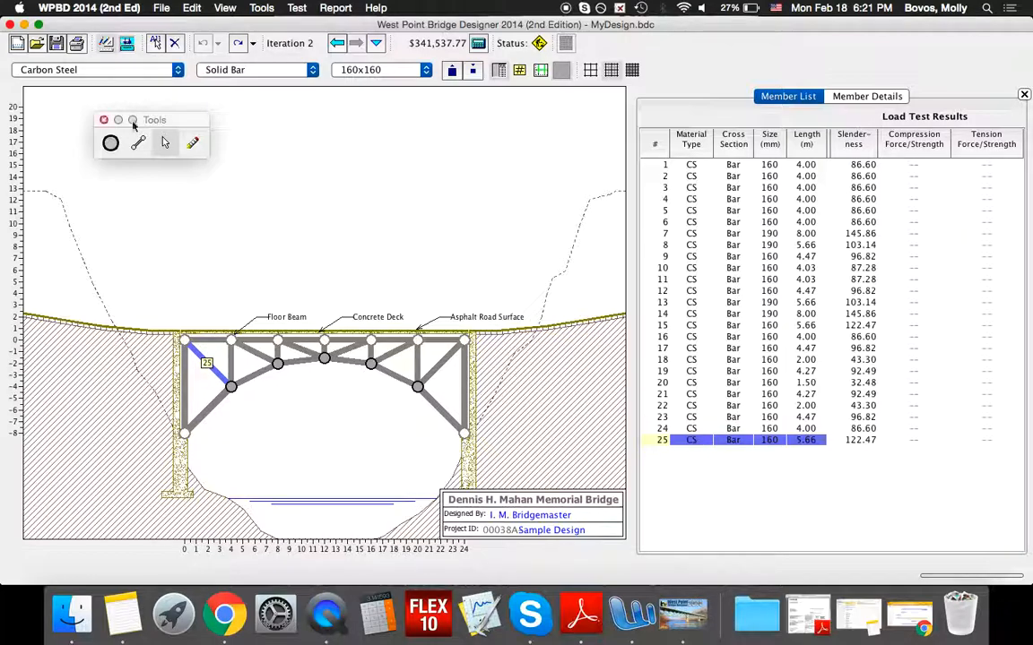
click(75, 72)
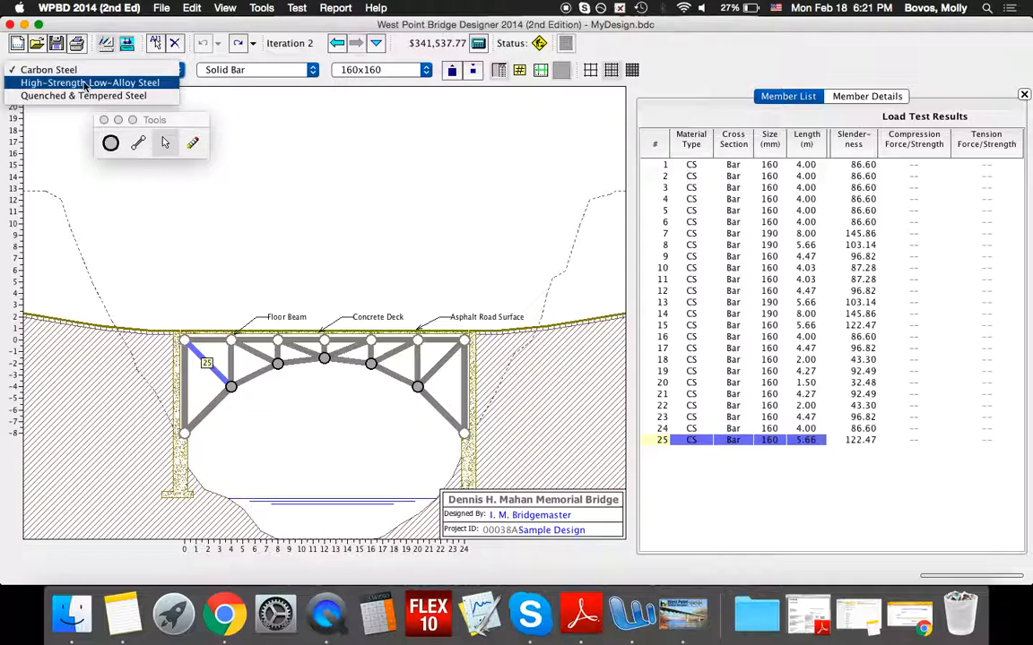
click(86, 84)
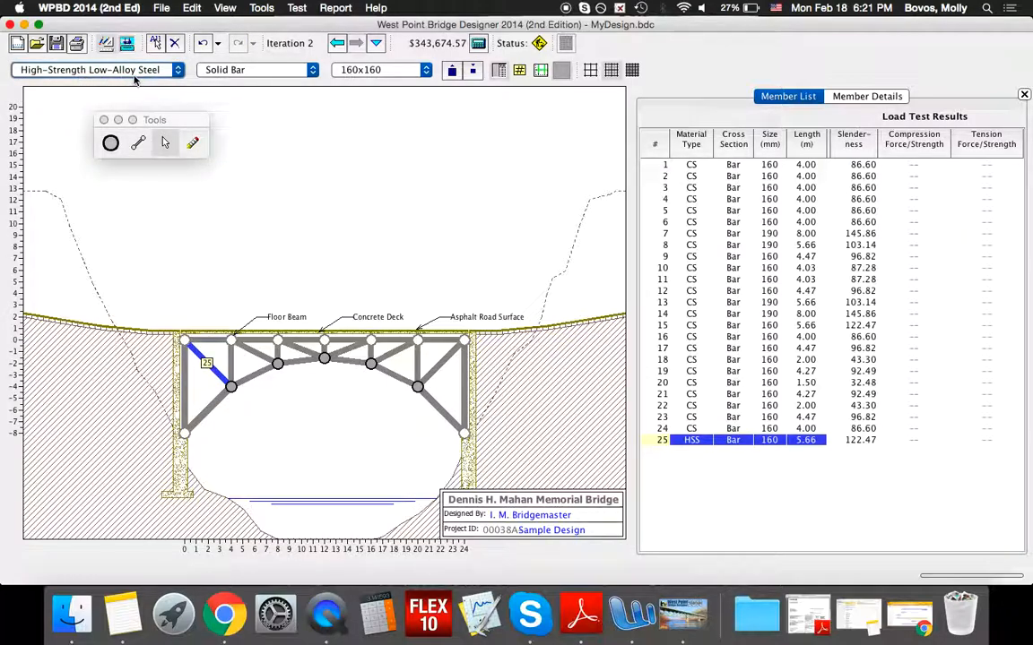
click(197, 197)
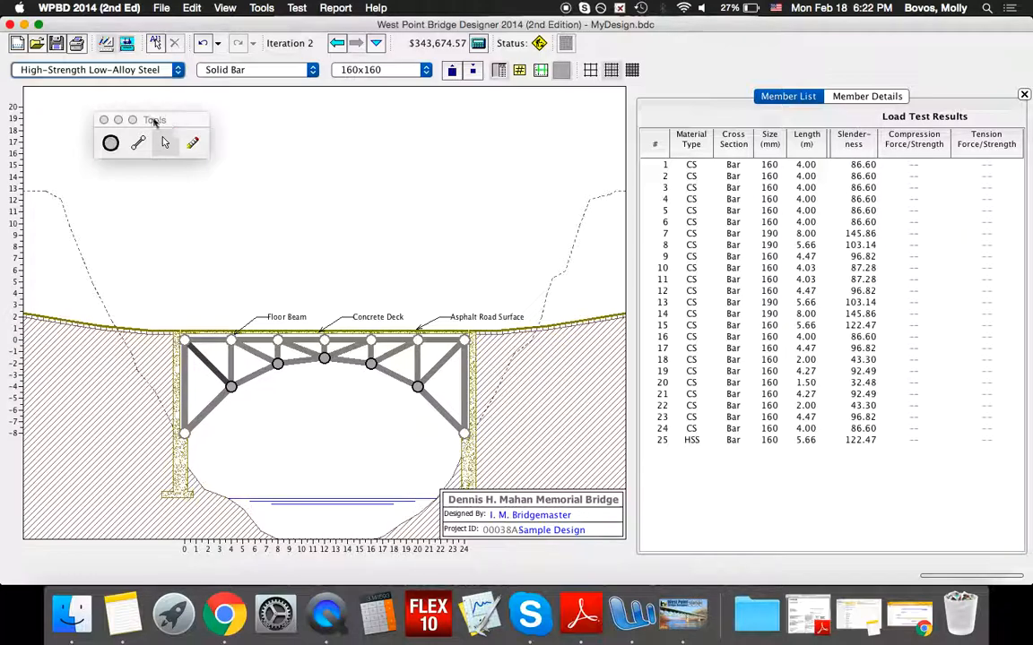
Change the left end diagonal to Quenched & Tempered Steel, then set its material back to Carbon Steel
click(106, 71)
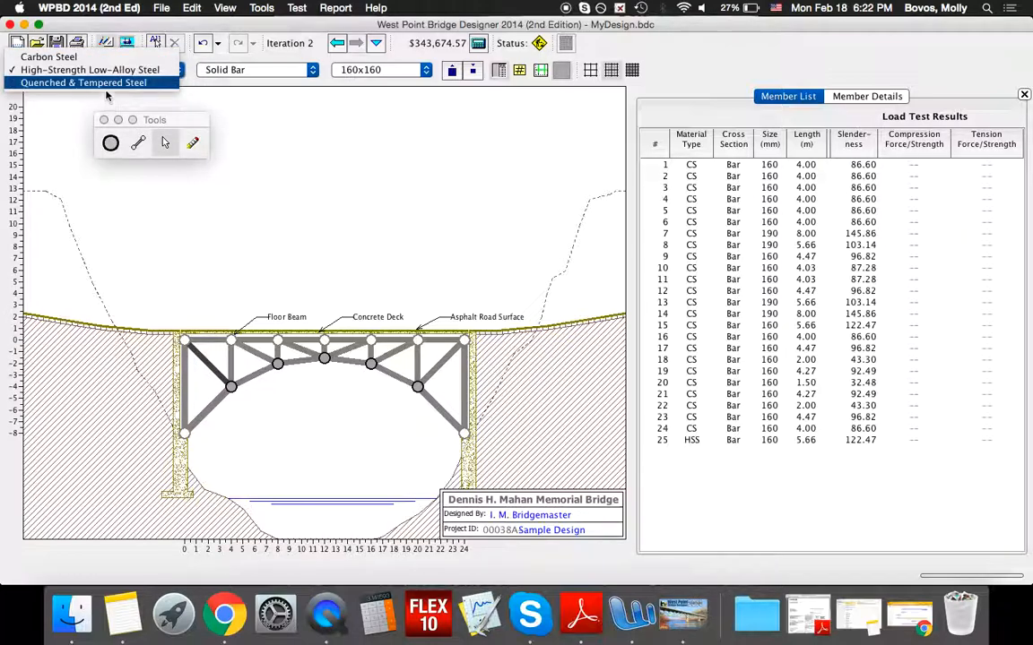
click(107, 84)
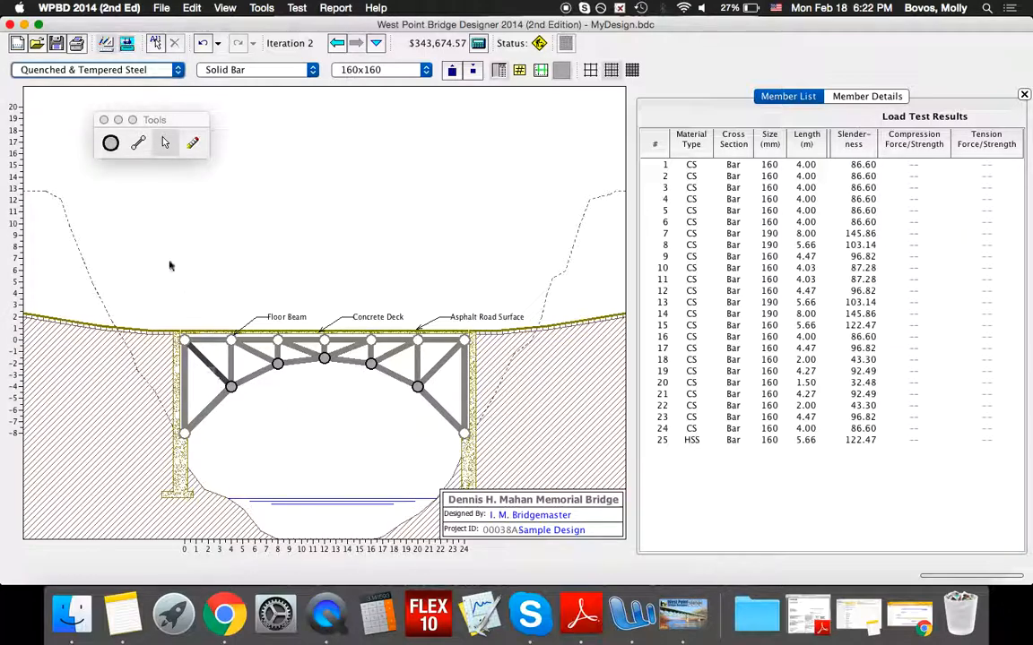
click(218, 376)
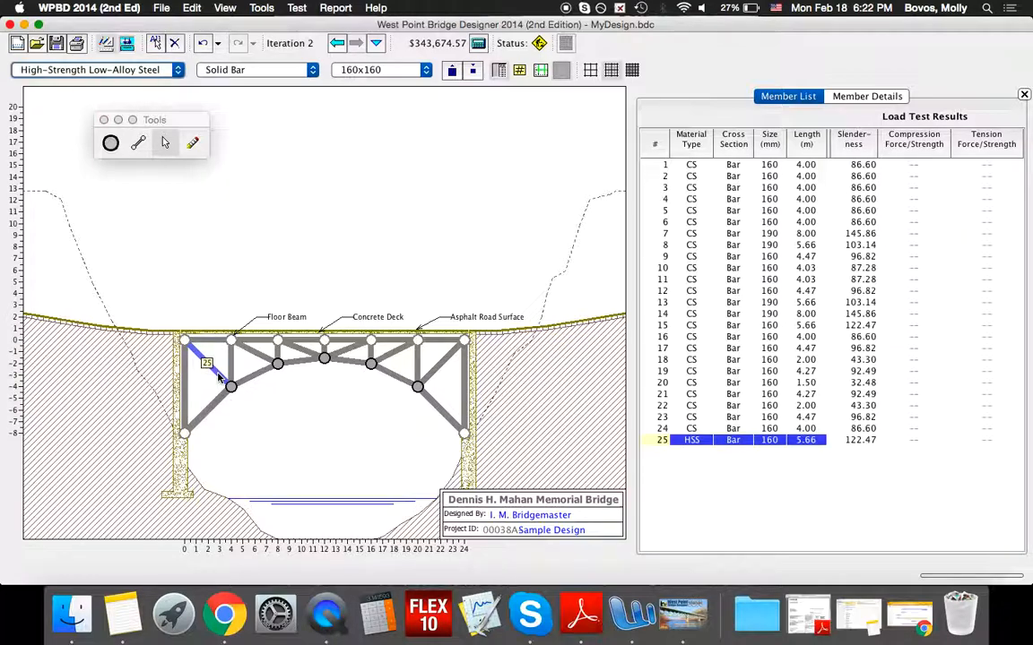
click(165, 69)
click(156, 82)
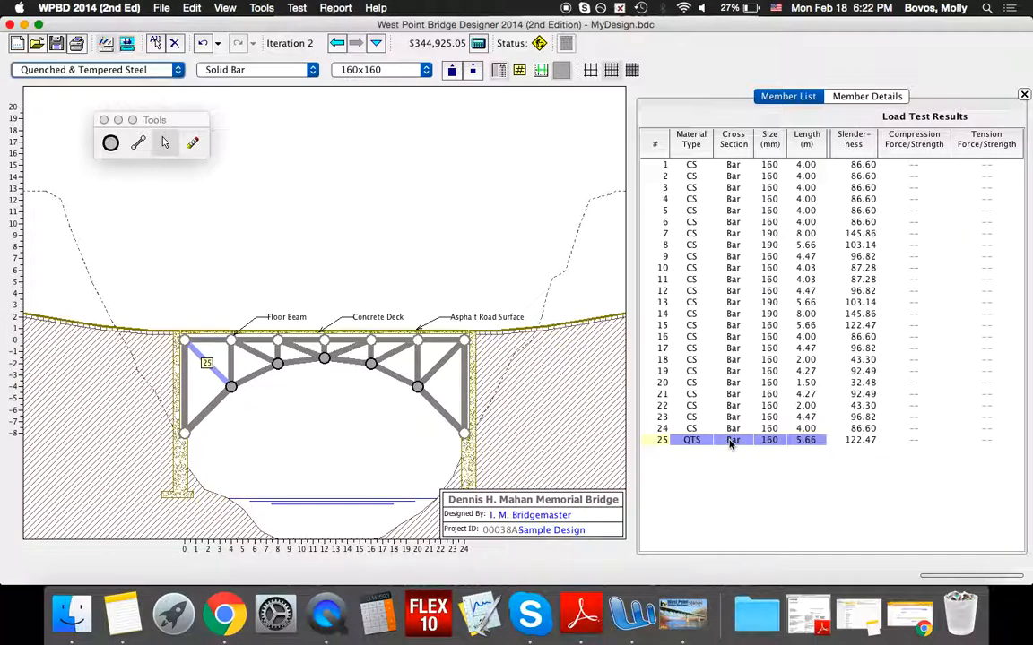
click(98, 70)
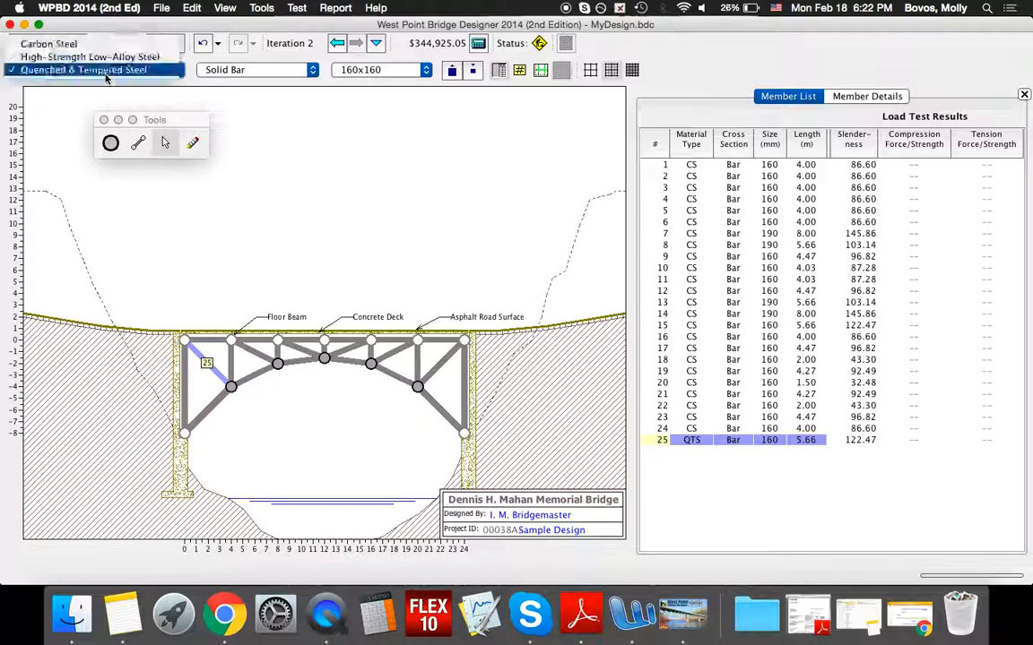
click(97, 41)
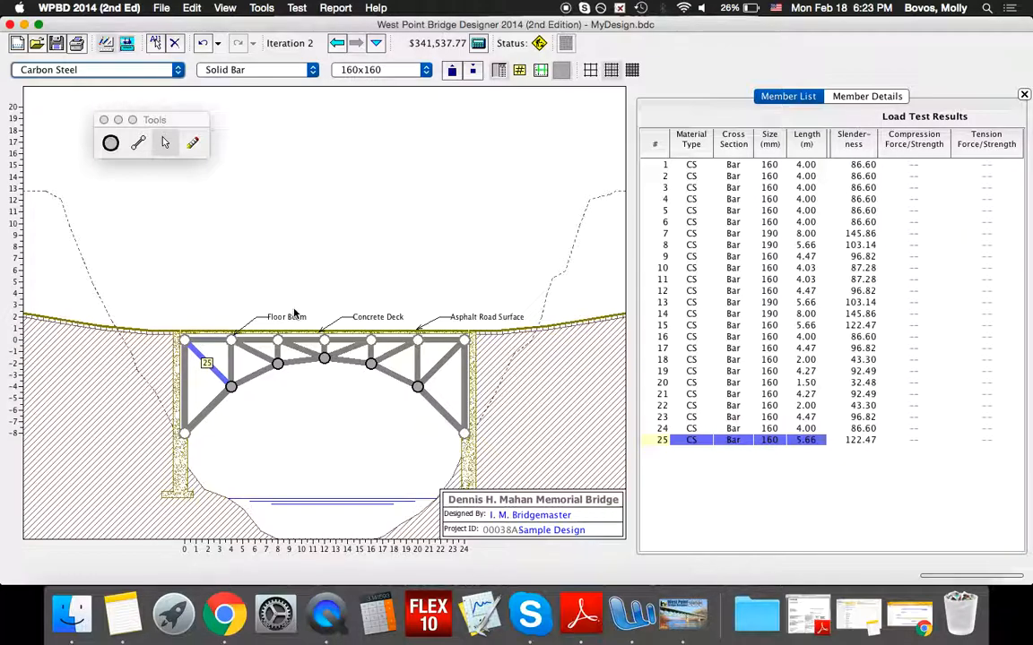
Change the left end diagonal's cross section to Hollow Tube and deselect the member
click(243, 71)
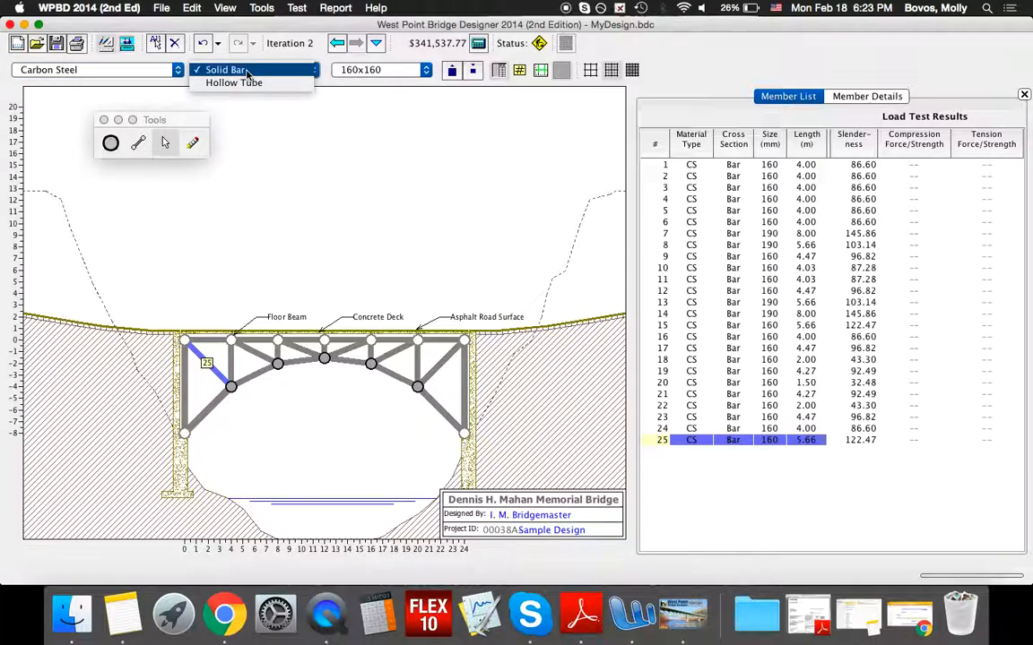
click(251, 83)
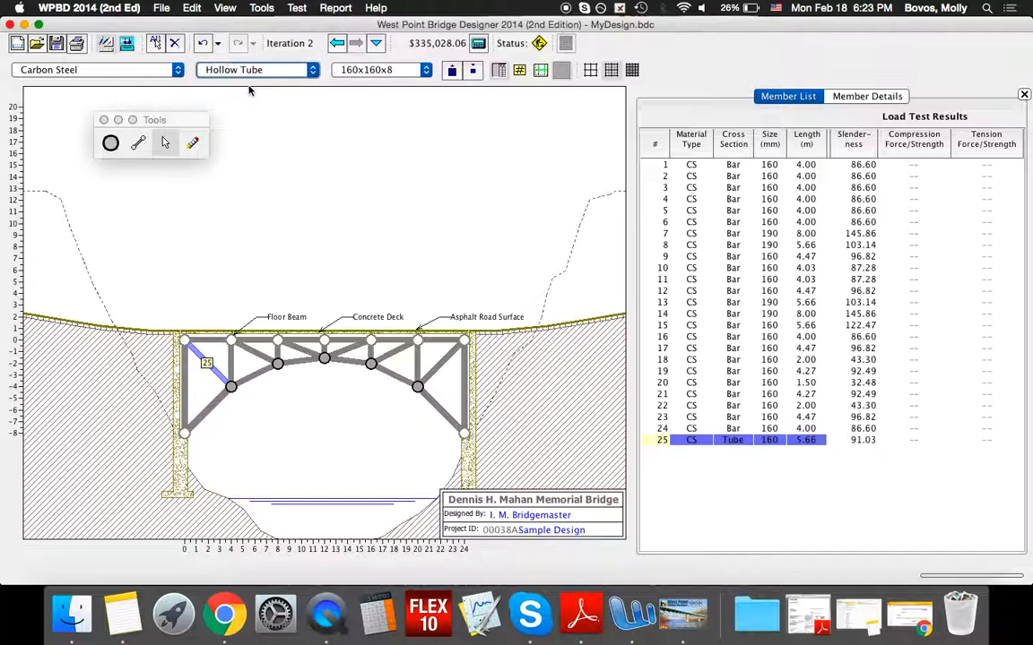
click(229, 148)
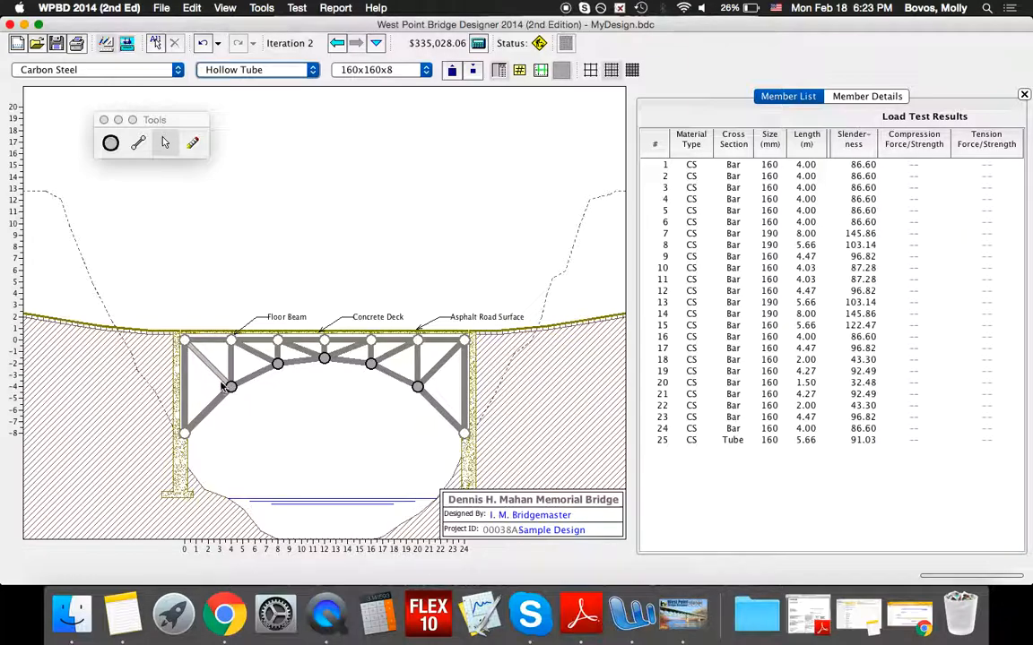
Set the left end diagonal's cross section back to Solid Bar and deselect it
click(280, 73)
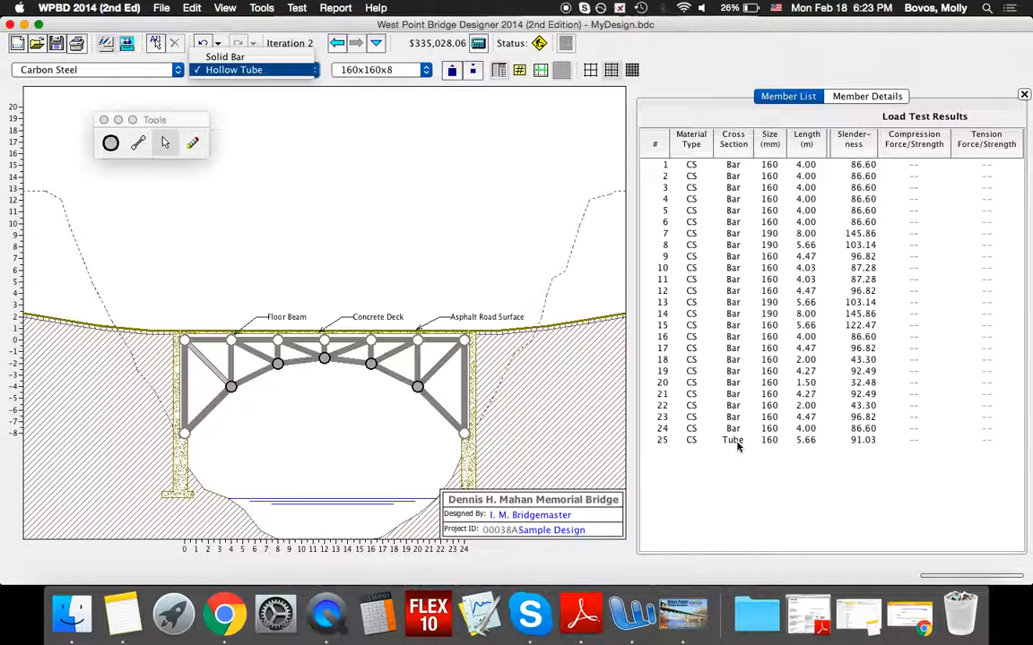
click(253, 57)
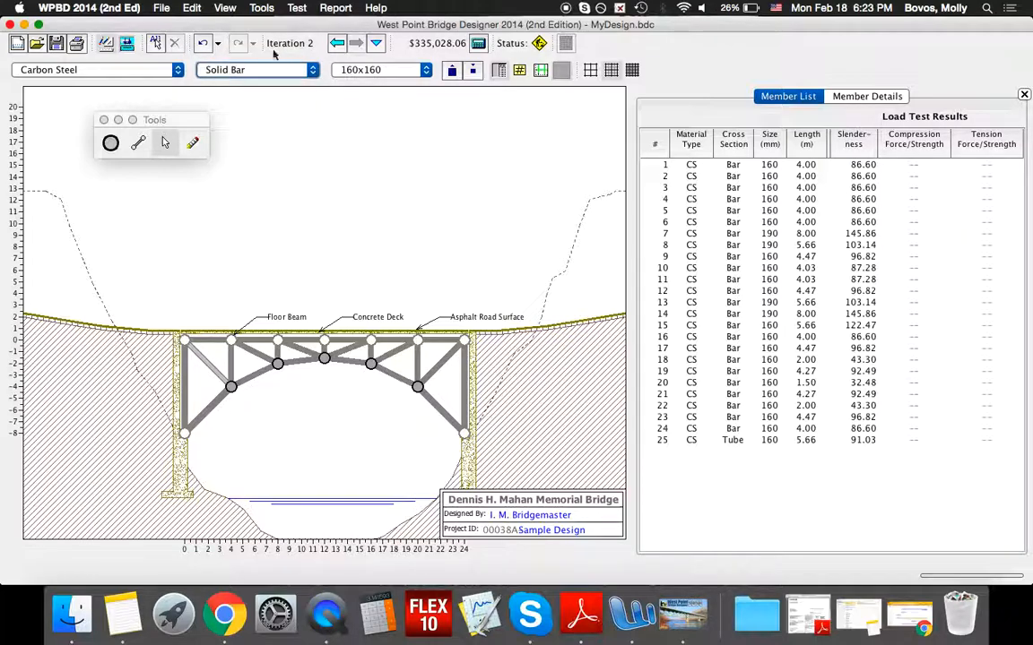
click(197, 355)
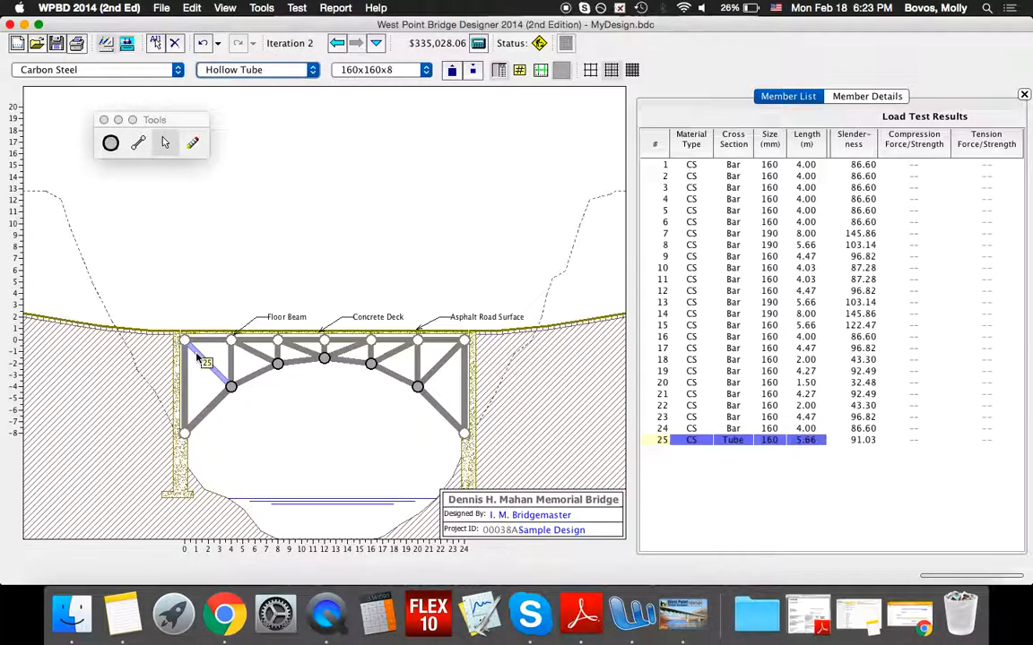
click(258, 69)
click(254, 56)
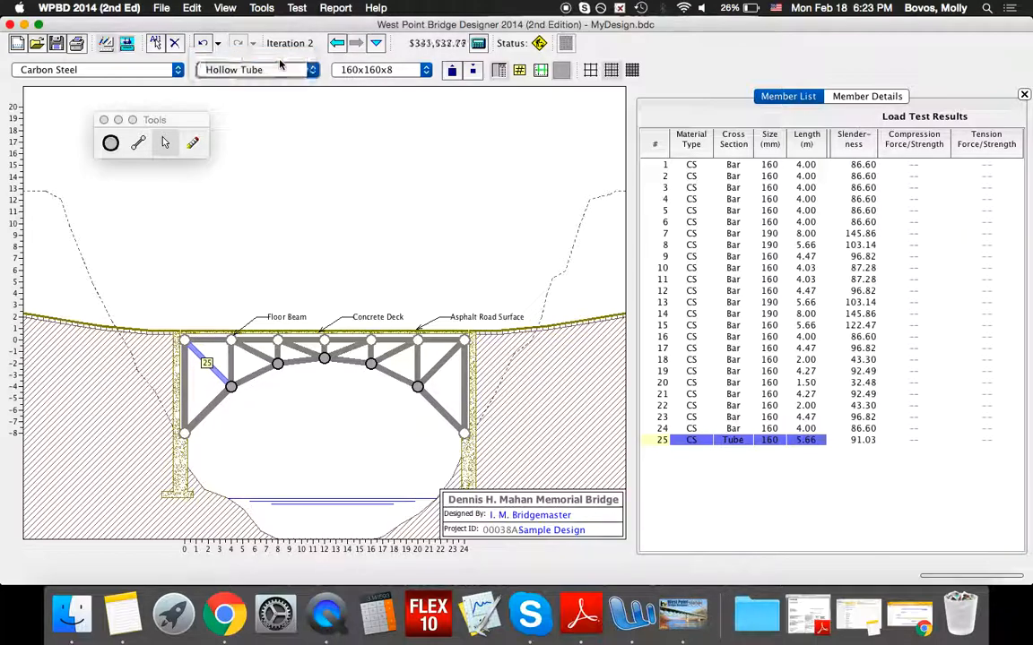
click(264, 146)
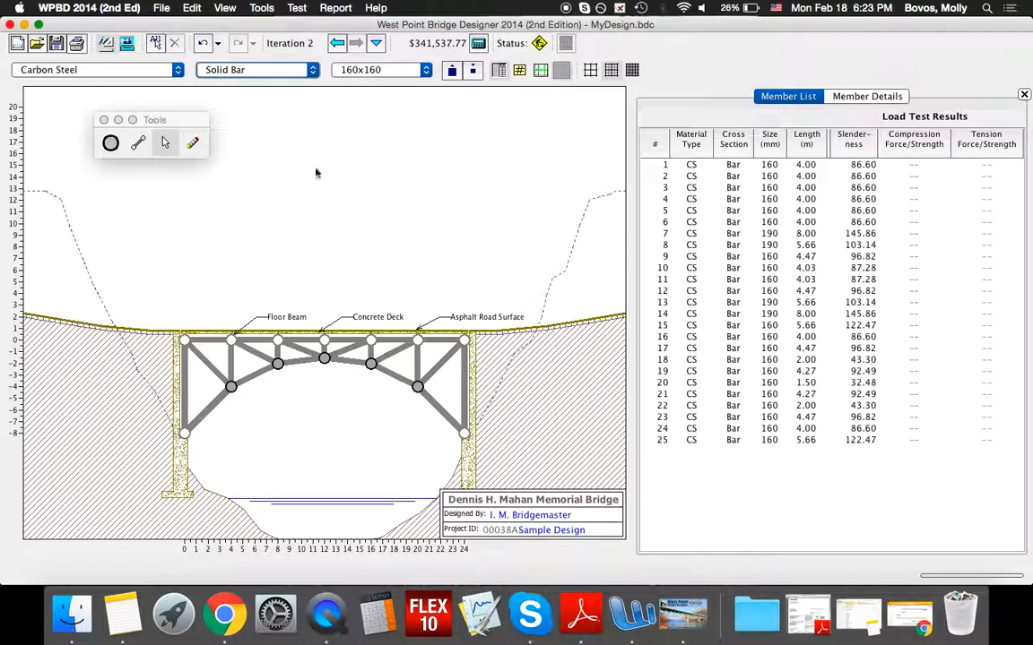
View the available member sizes without changing one, and select the left end diagonal to check its size
click(409, 74)
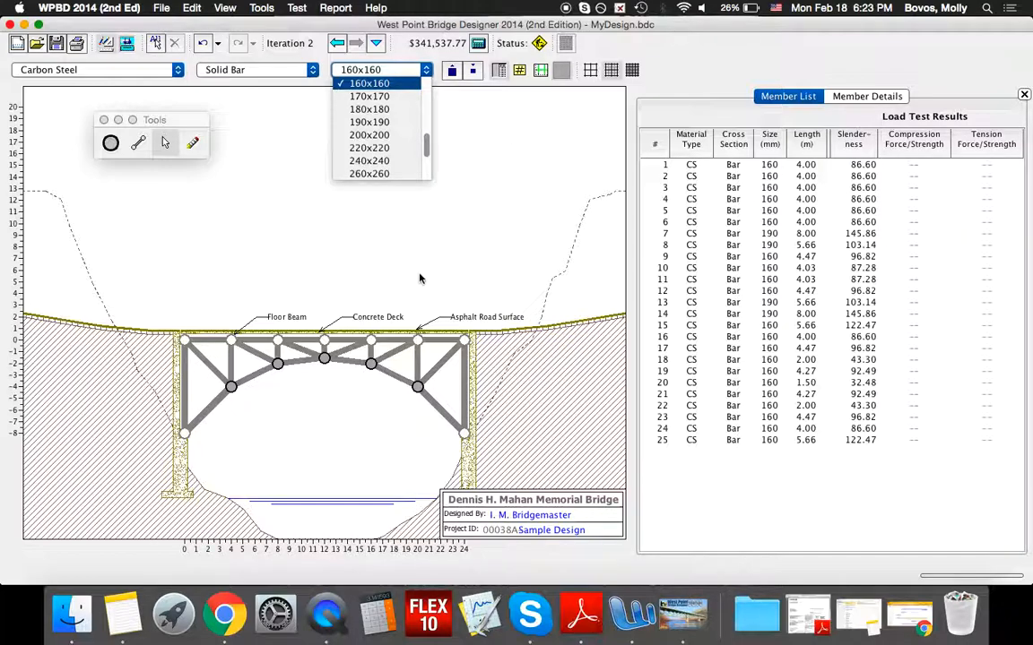
click(377, 250)
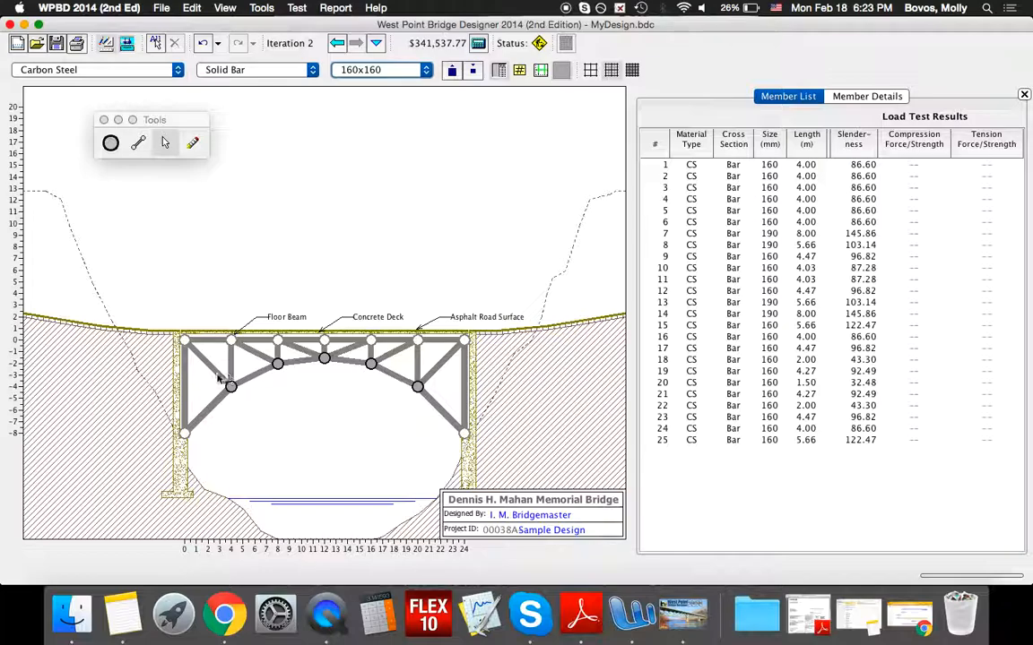
click(199, 355)
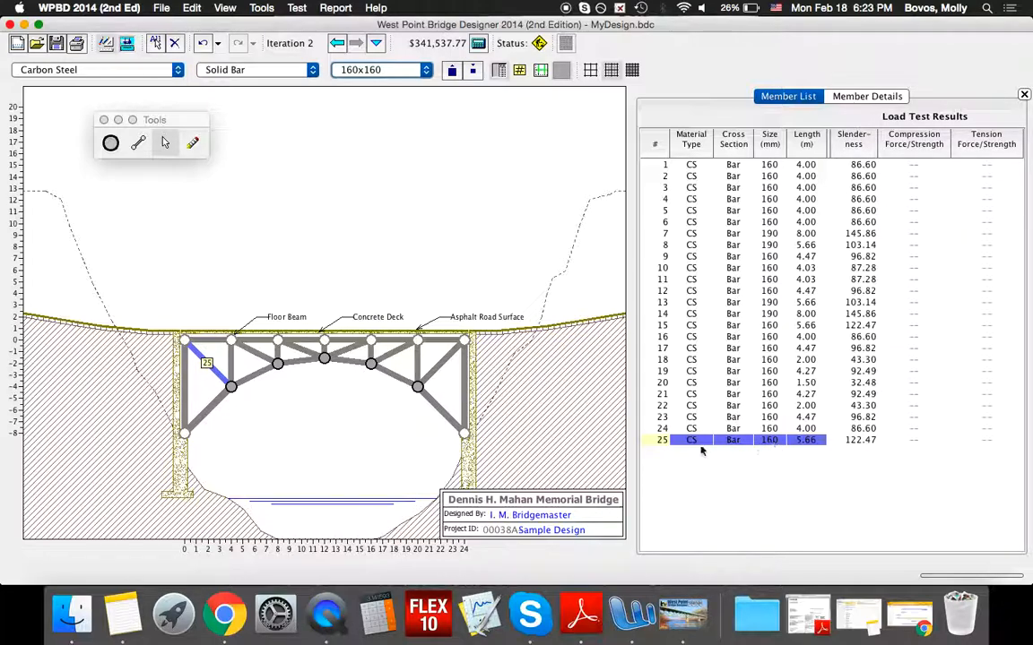
Set the size of the vertical member at the bridge's right end to 30x30
click(463, 399)
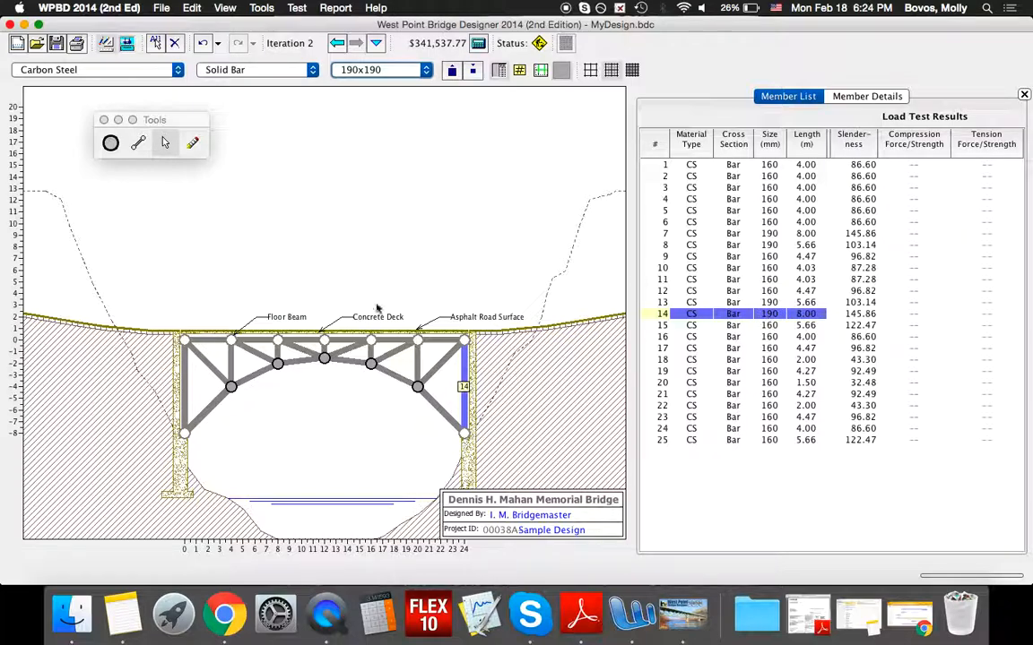
click(375, 69)
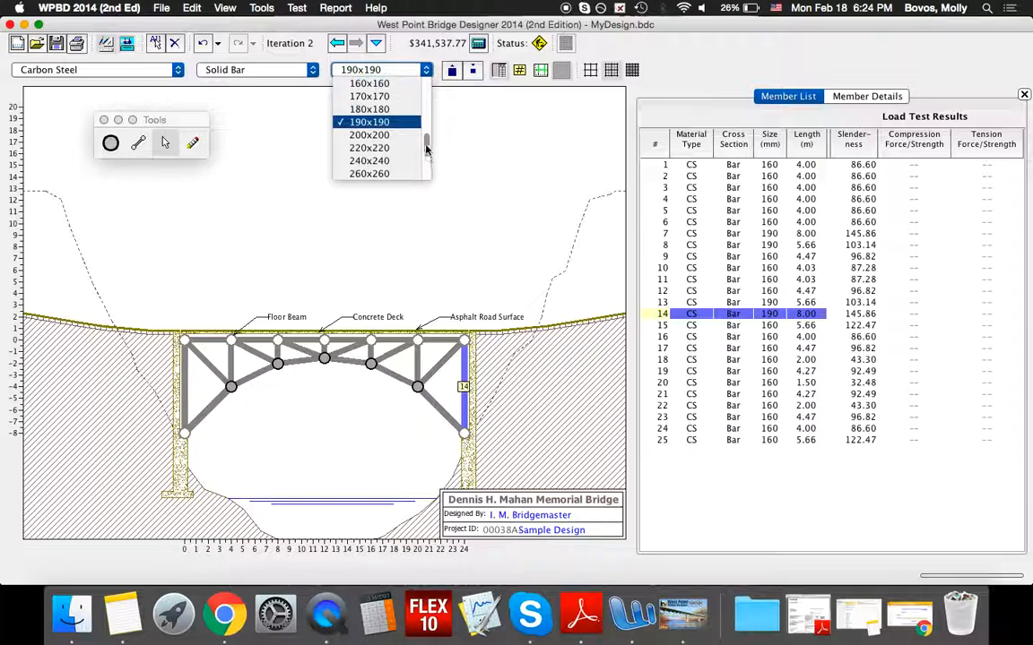
scroll(386, 143, up, 3)
scroll(421, 126, up, 5)
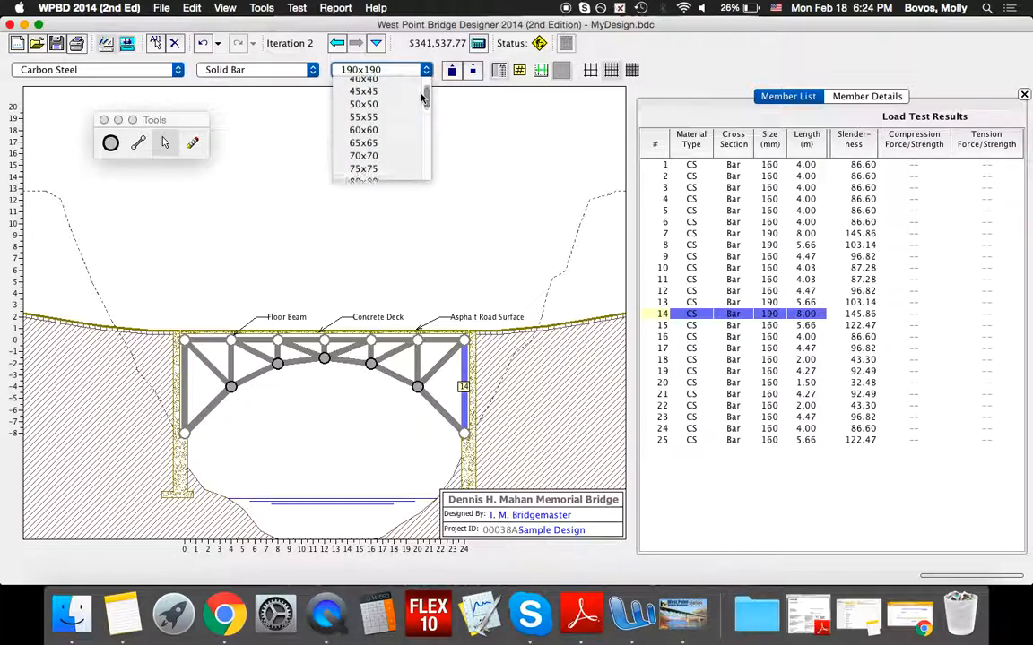
click(388, 86)
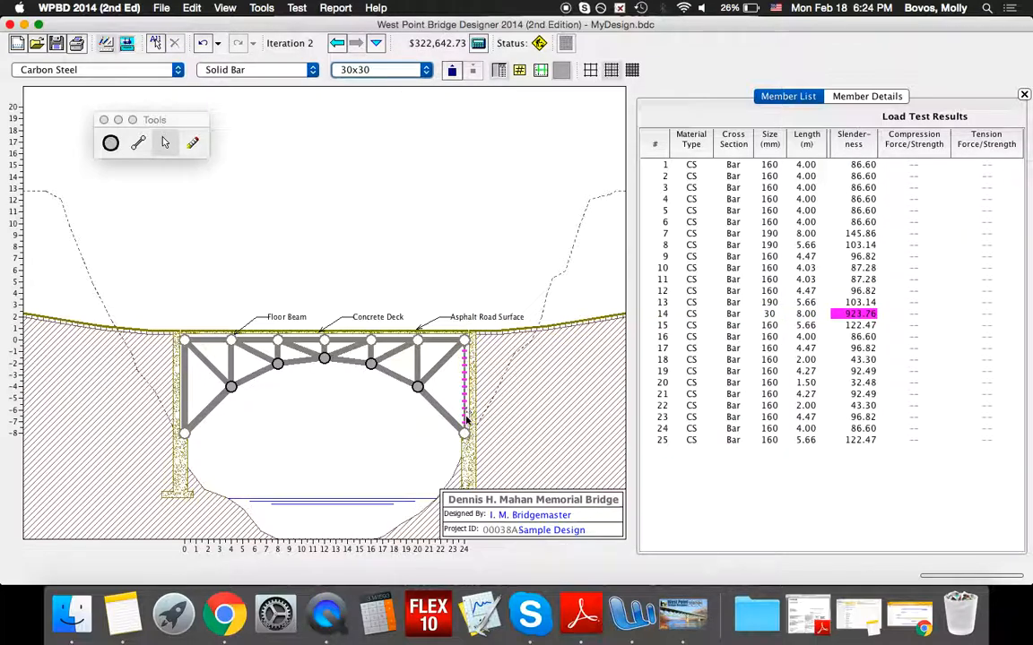
Try the 55x55 and 65x65 sizes for the right end vertical member with no member selected
click(413, 77)
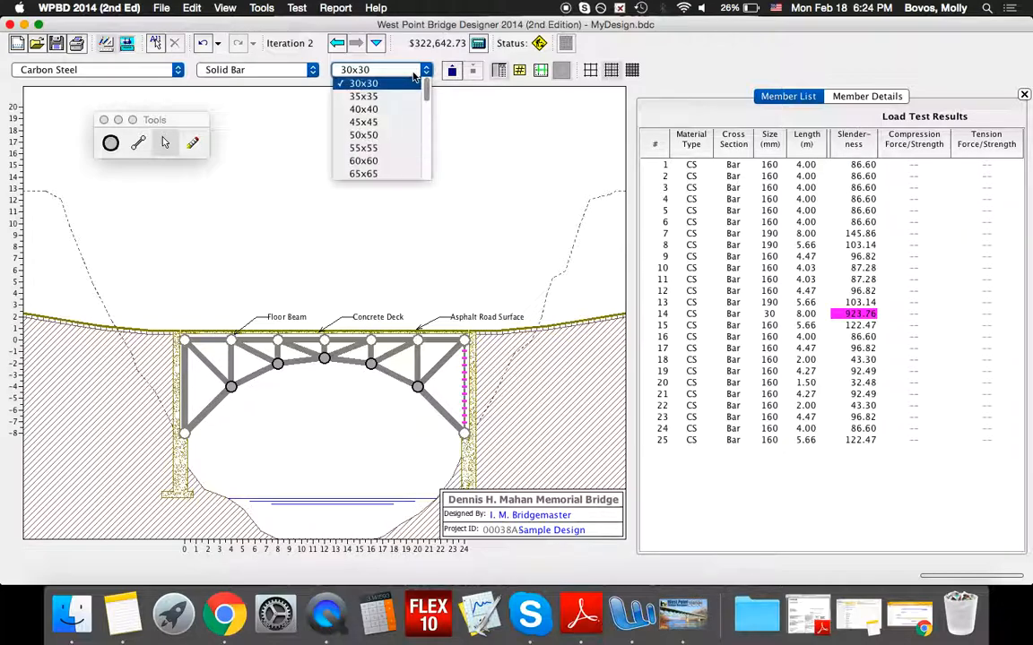
click(405, 145)
click(411, 76)
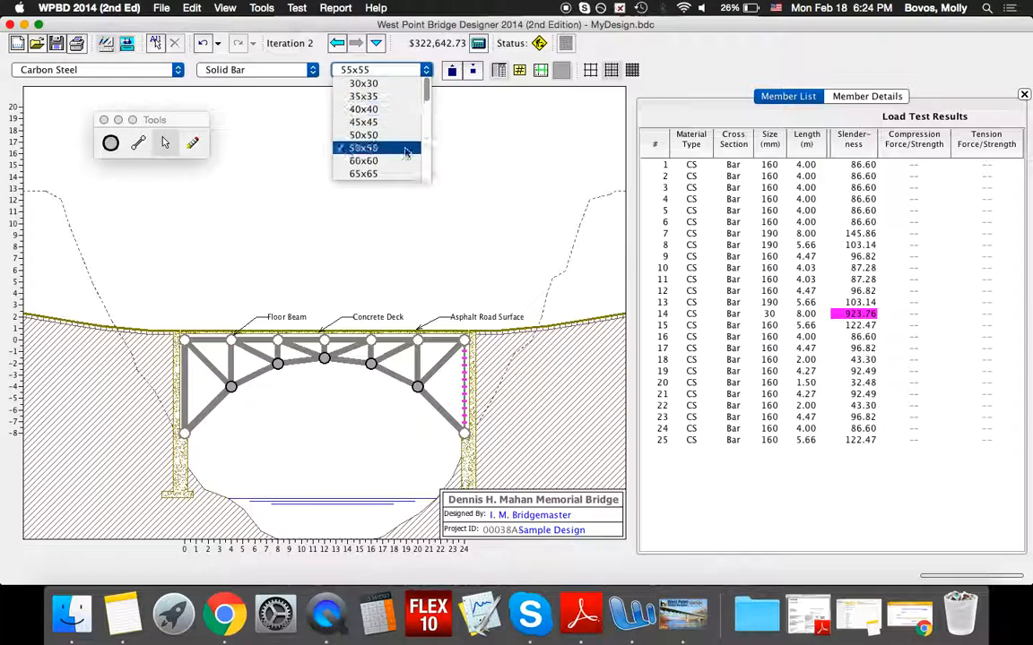
click(402, 175)
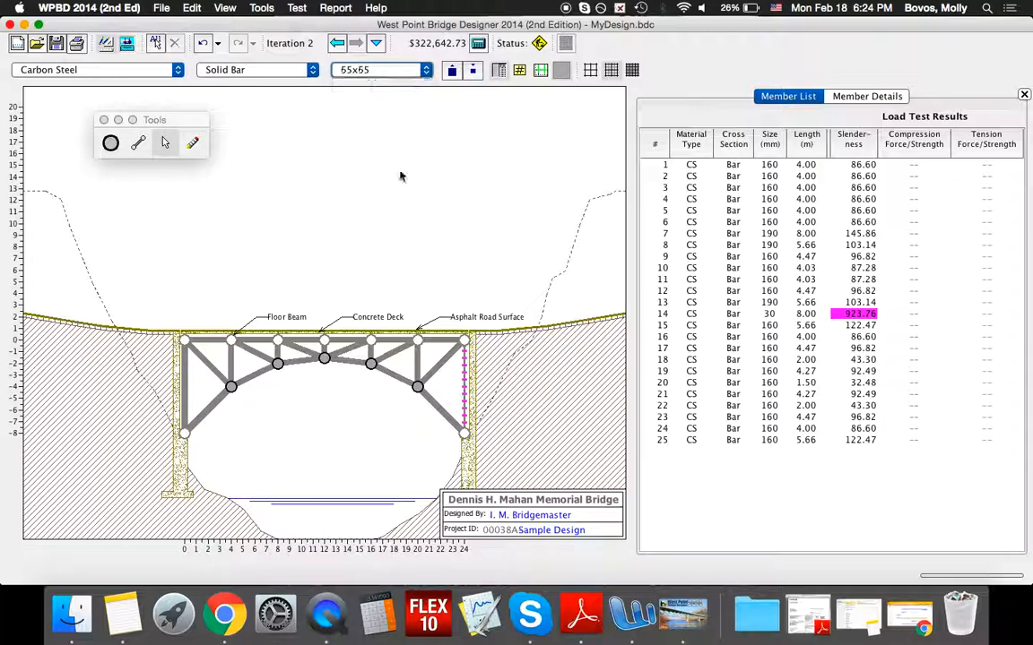
Select the vertical member at the bridge's right end and set its size to 55x55
click(464, 356)
click(354, 64)
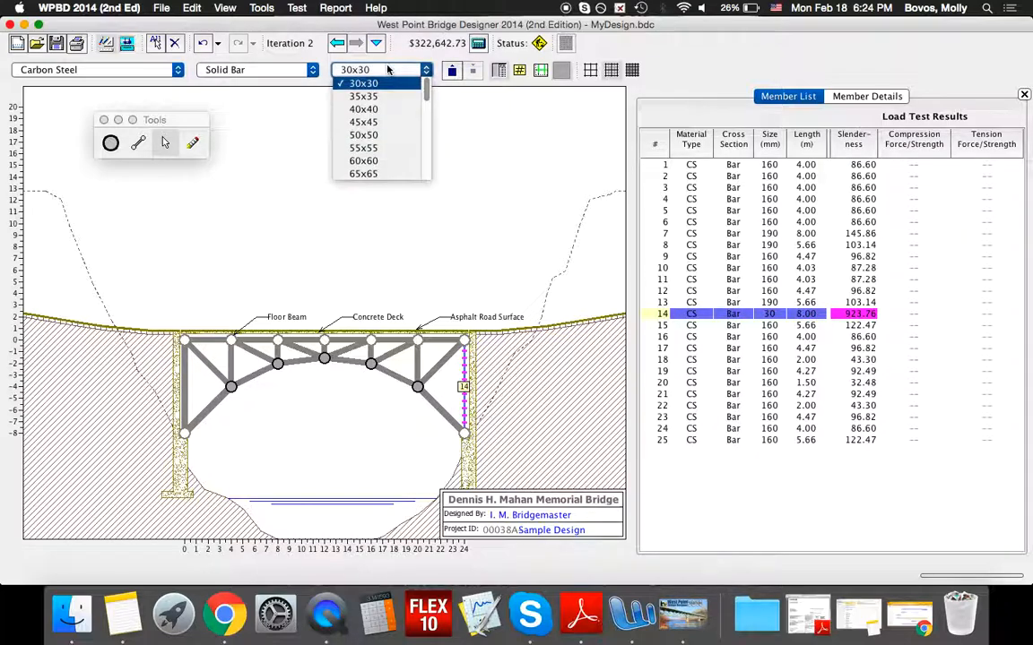
click(383, 148)
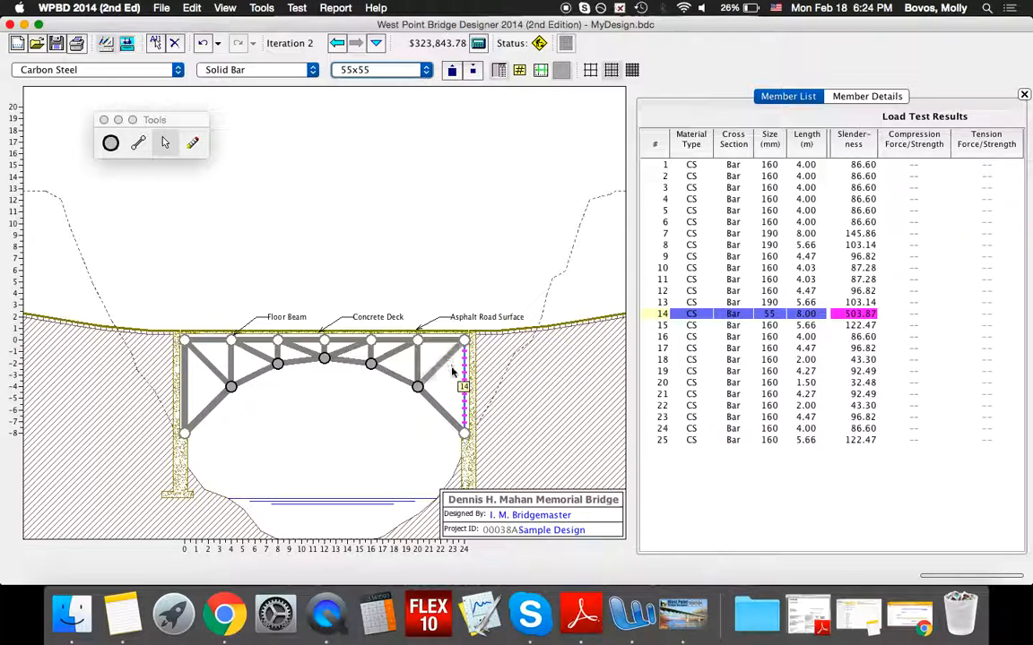
Set the right end vertical member's size to 65x65 and deselect it
click(381, 70)
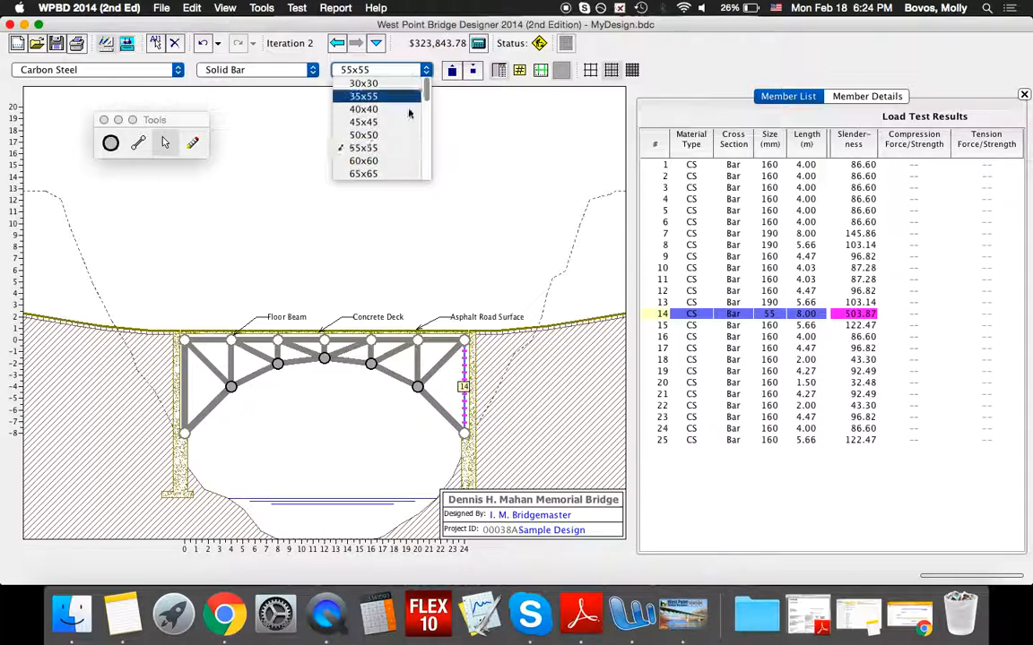
click(363, 166)
click(423, 205)
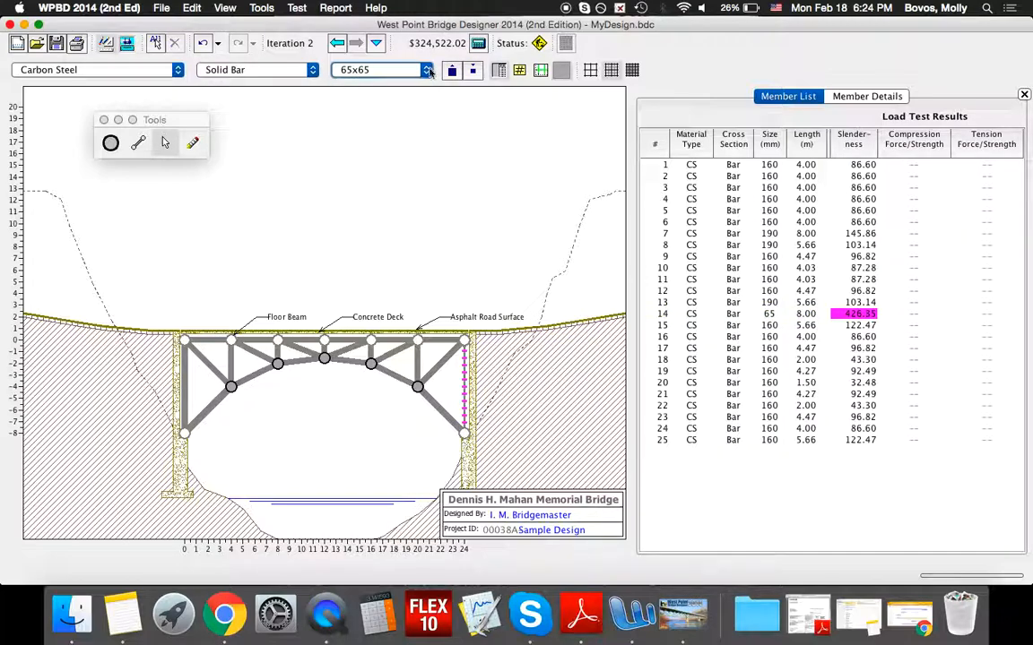
Select the right end vertical member again and set its size to 150x150
click(464, 381)
click(423, 70)
scroll(403, 161, down, 5)
scroll(401, 164, down, 2)
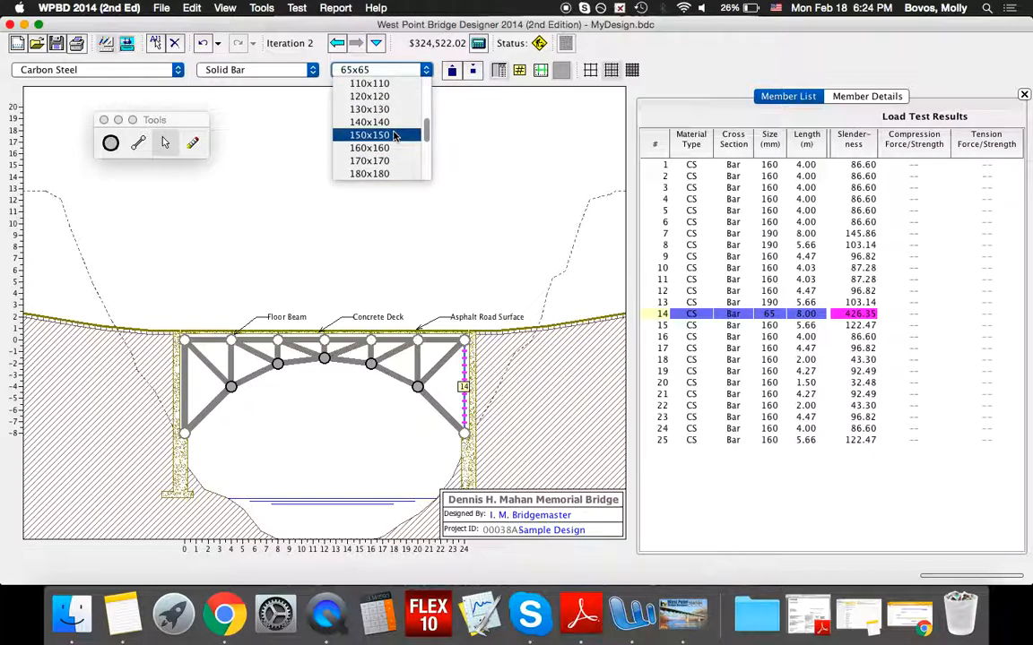
click(394, 132)
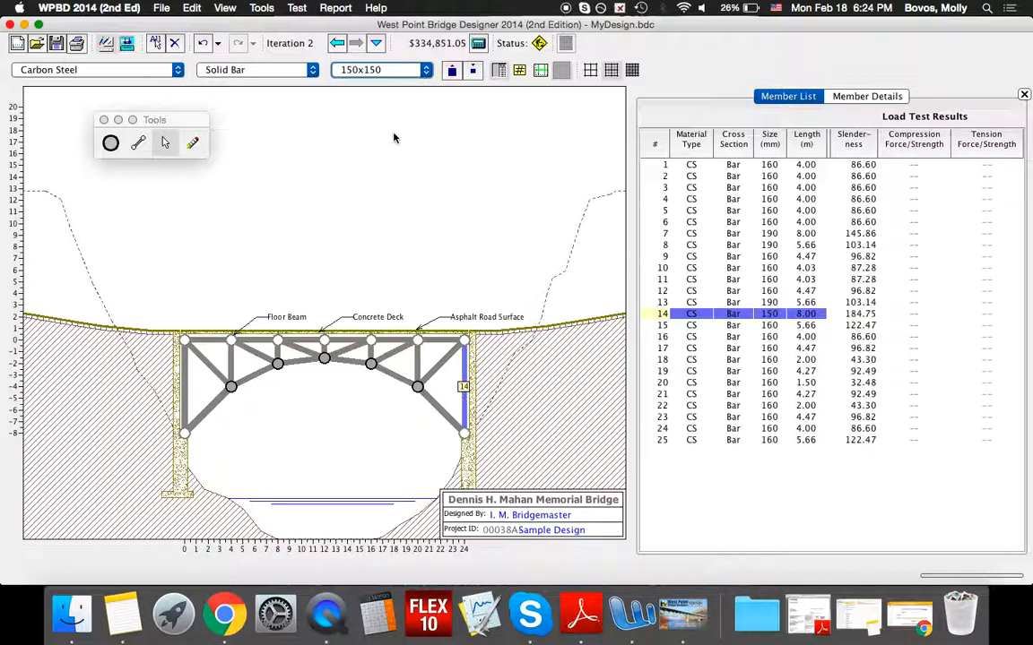
Set the right end vertical member's size to 140x140
click(464, 419)
click(379, 71)
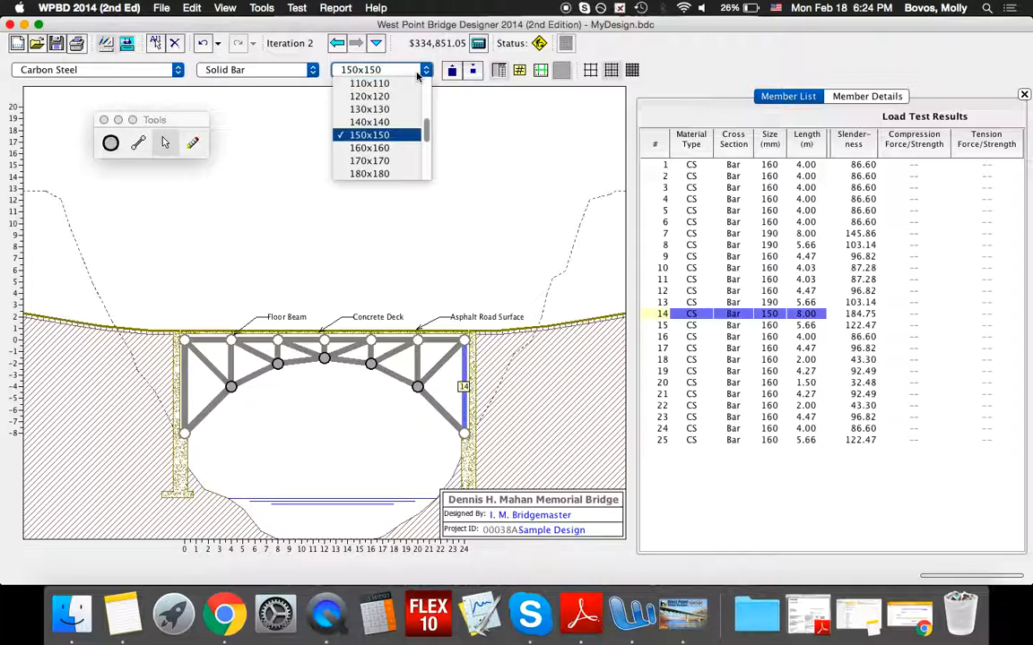
click(405, 122)
click(478, 332)
Set the right end vertical member's size to 110x110 and deselect it
click(465, 395)
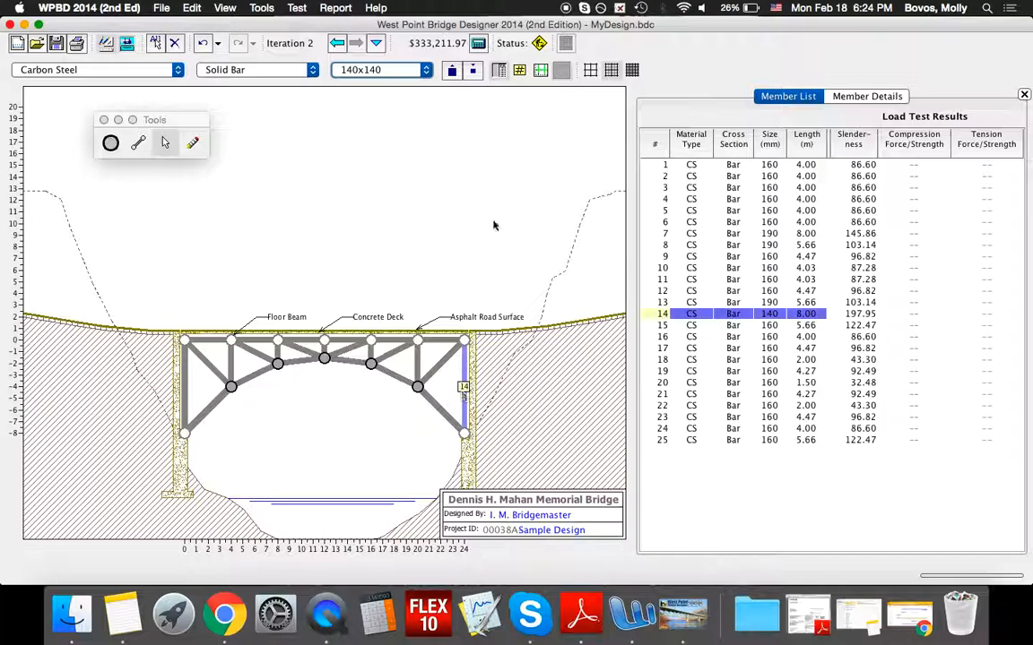
click(418, 72)
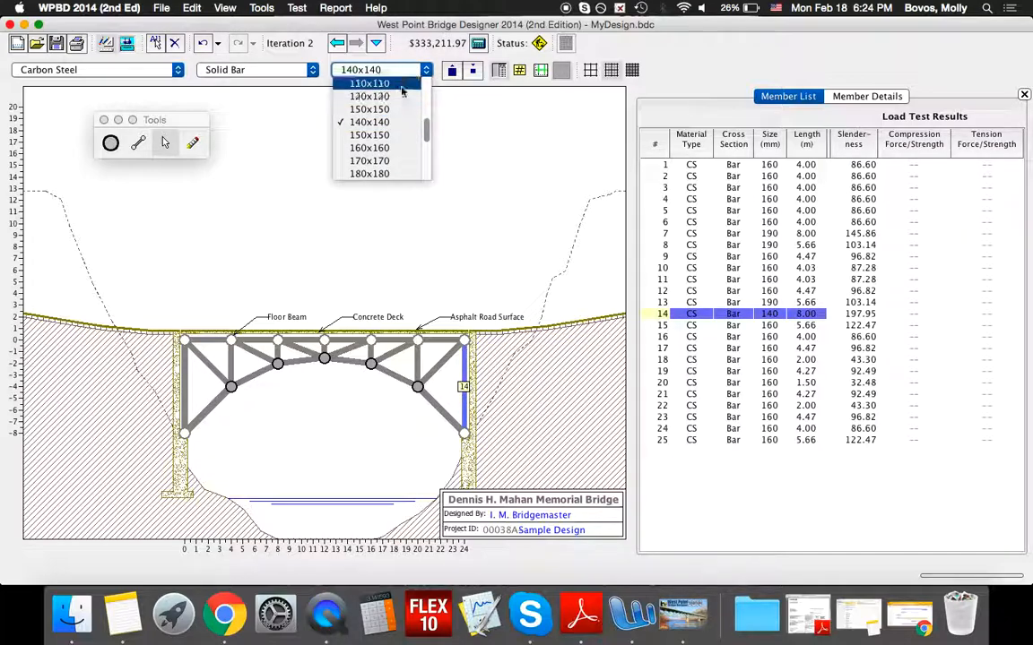
click(361, 81)
click(440, 183)
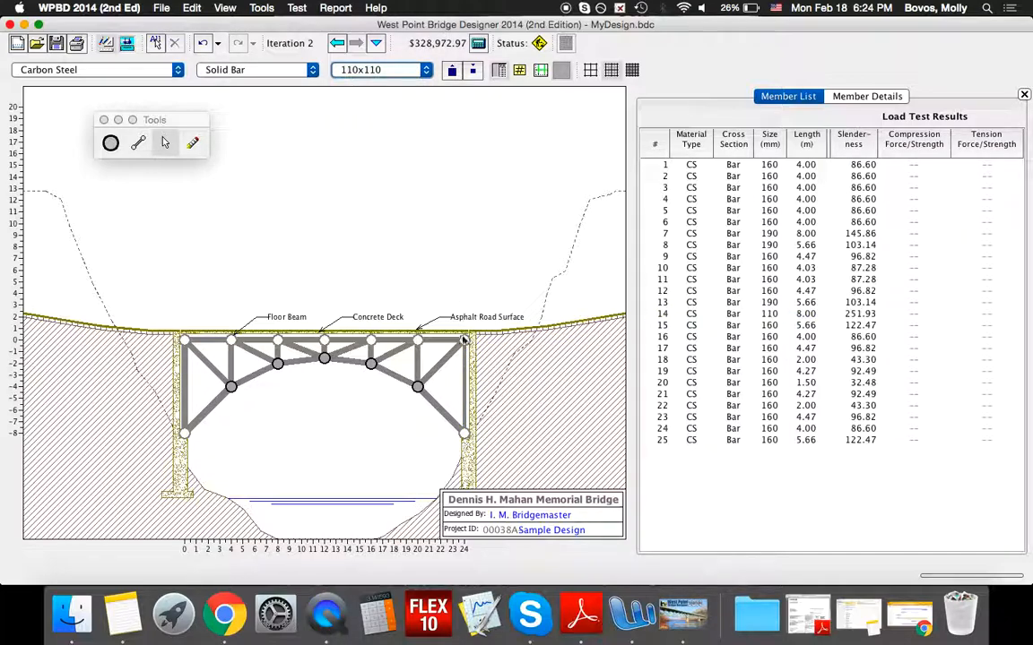
Try the 100x100 size with no member selected, then select the right end vertical member and set it to 90x90
click(426, 72)
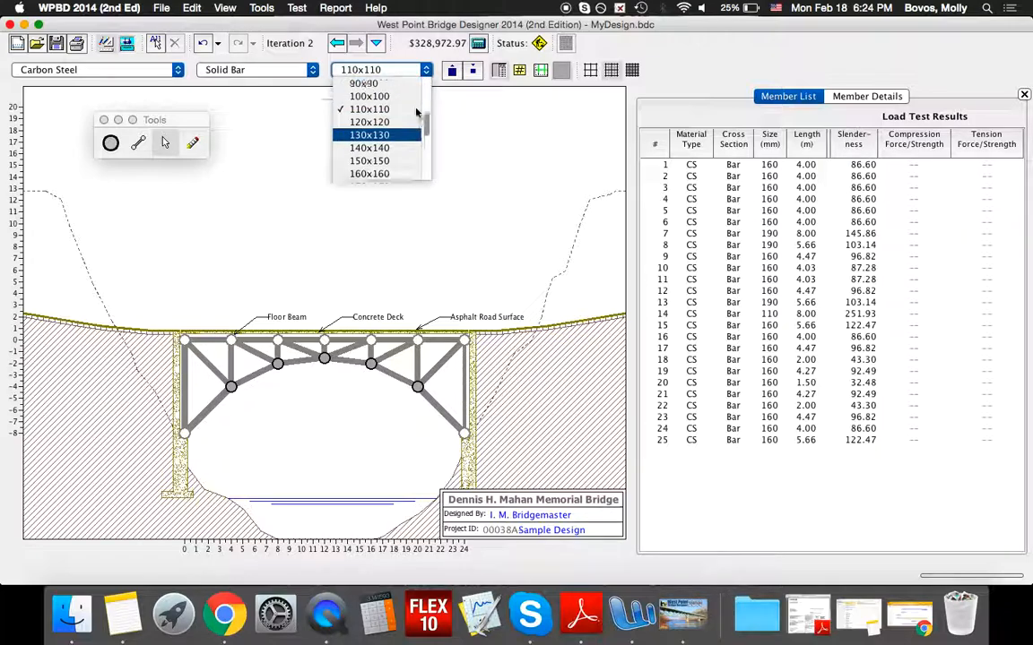
click(404, 97)
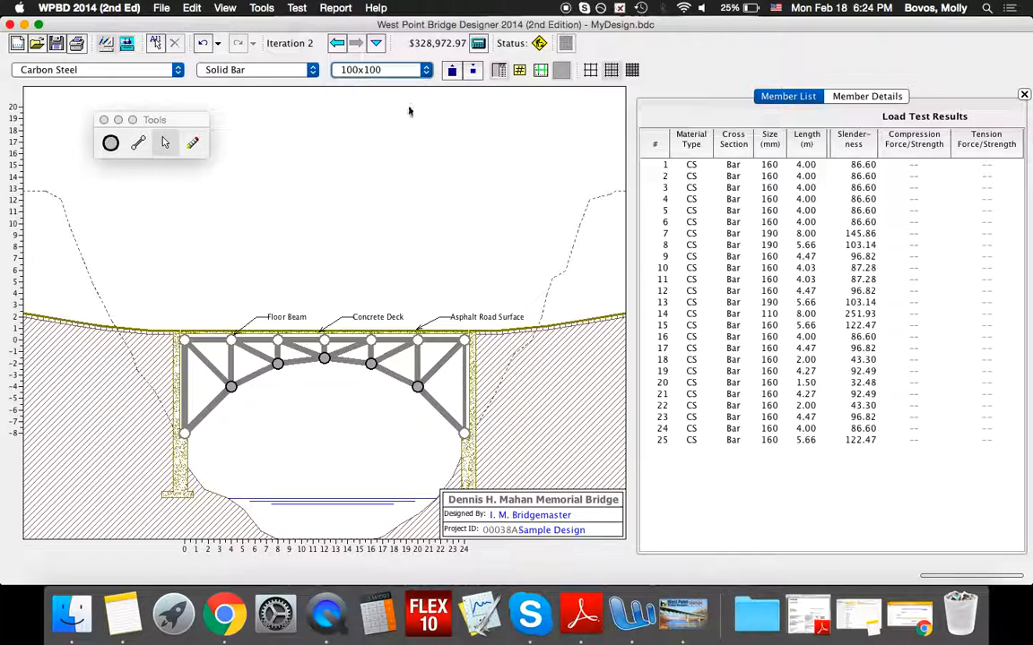
click(465, 357)
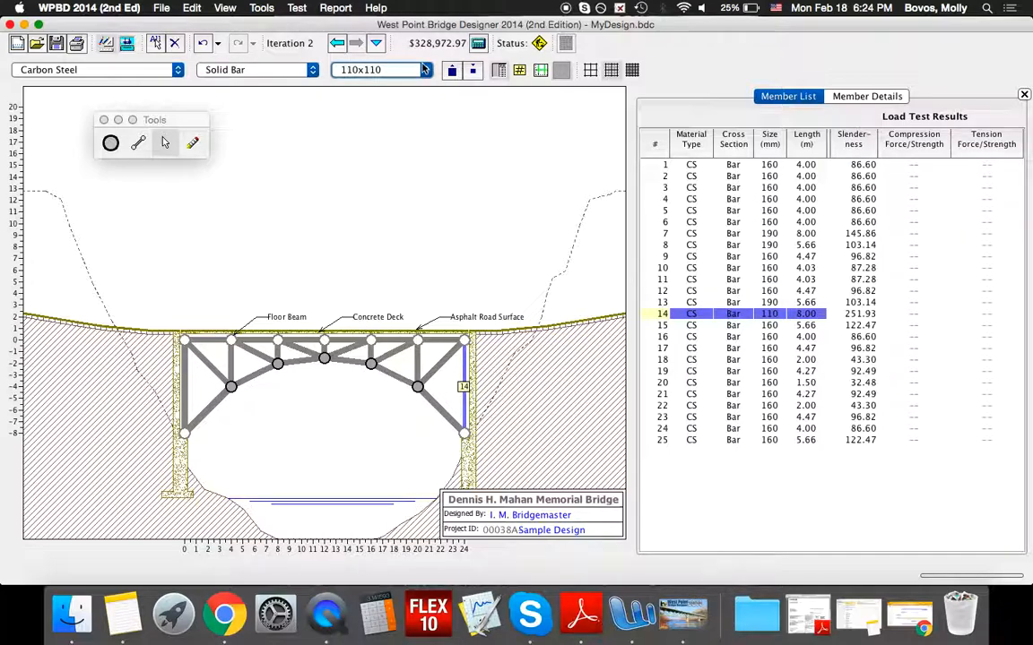
click(384, 70)
click(408, 86)
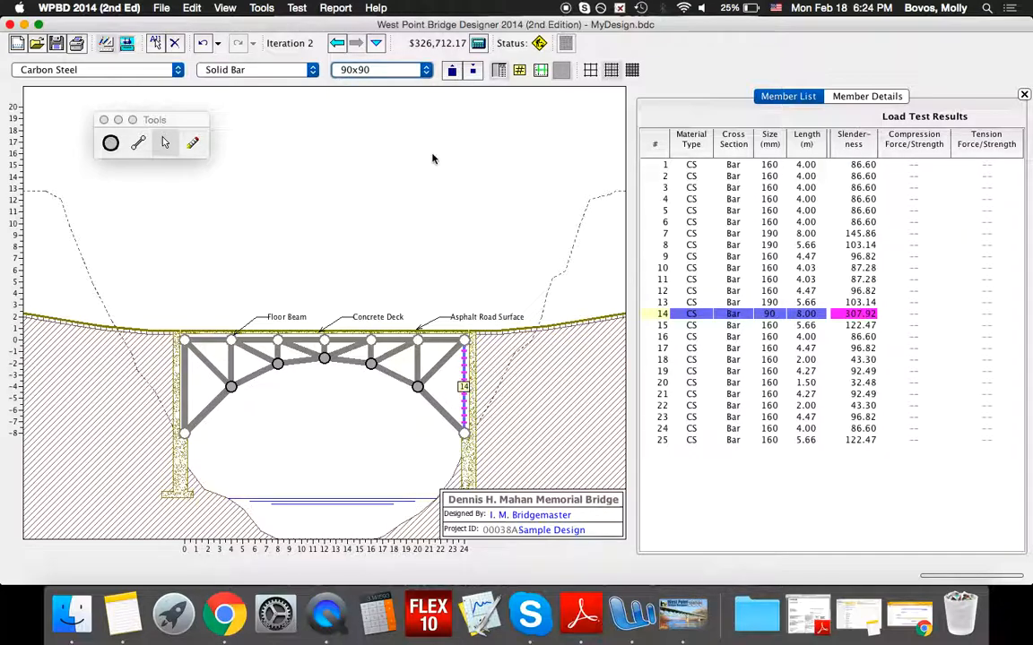
Set the right end vertical member's size to 100x100 and deselect it
click(465, 394)
click(387, 74)
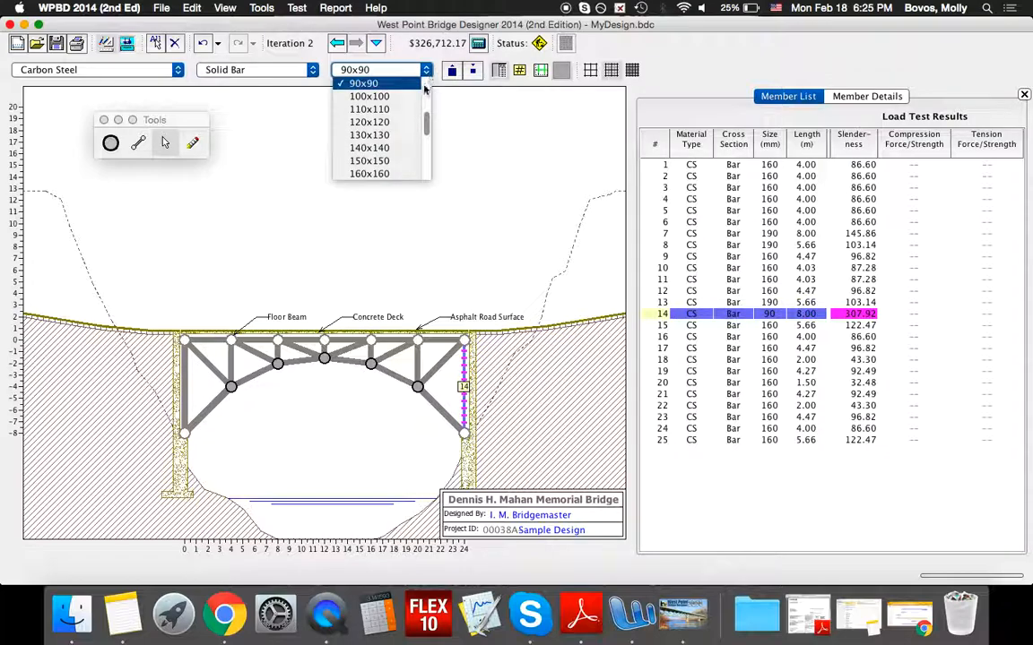
click(417, 97)
click(471, 217)
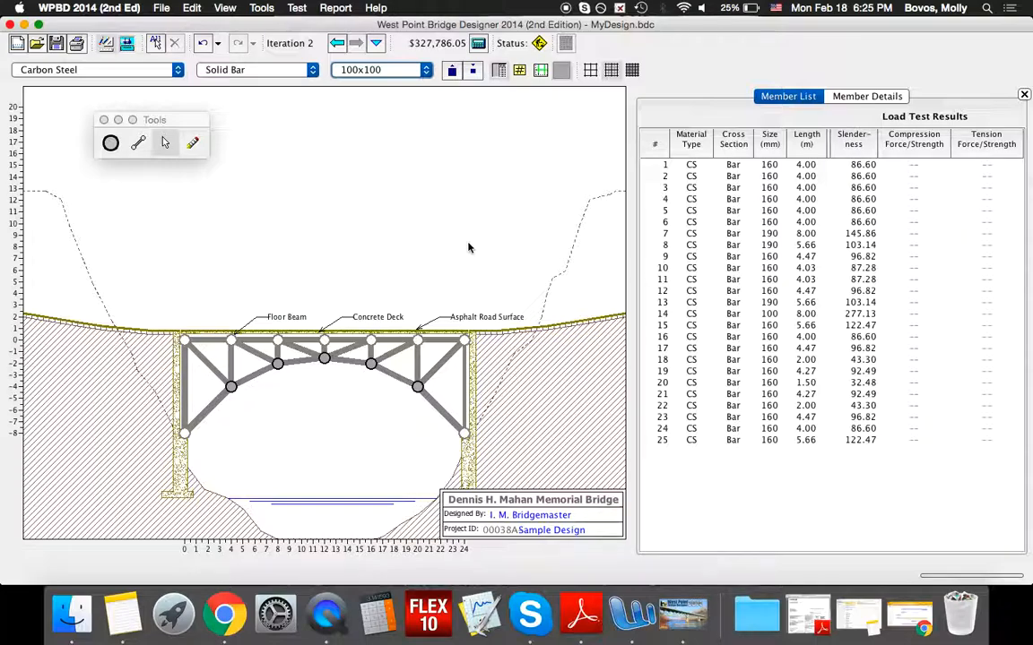
View the details of the current material and of member 5, and return to the member list
click(889, 96)
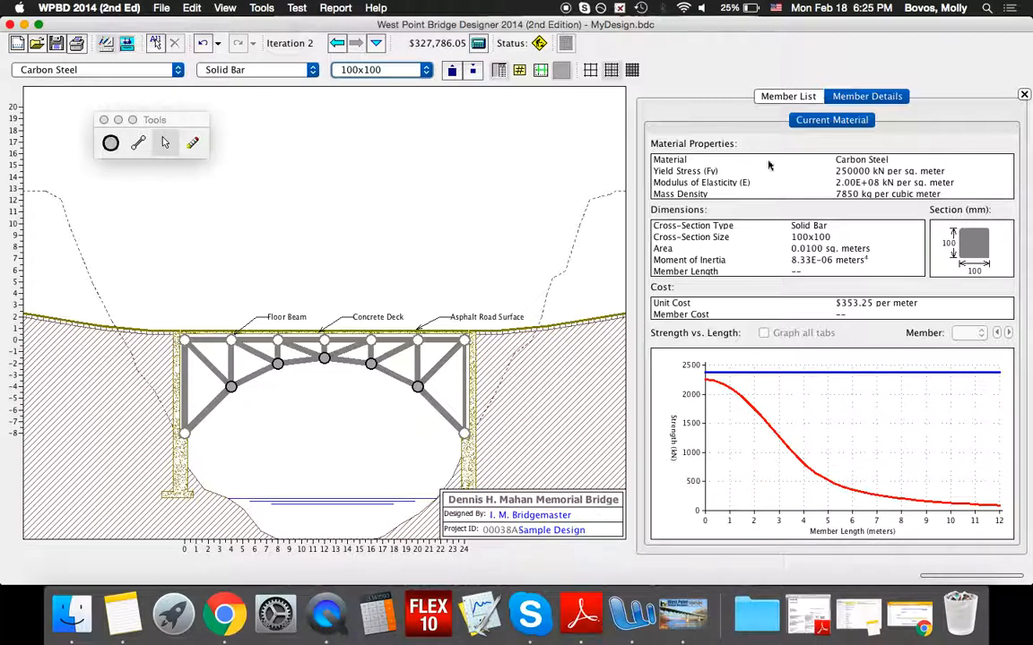
click(788, 96)
click(756, 211)
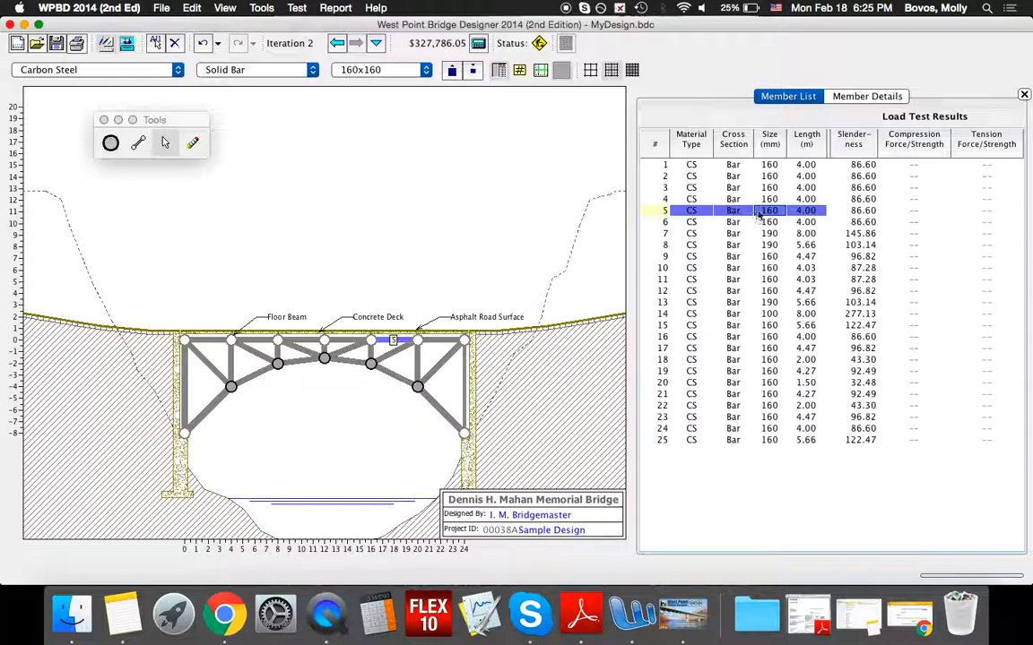
click(850, 98)
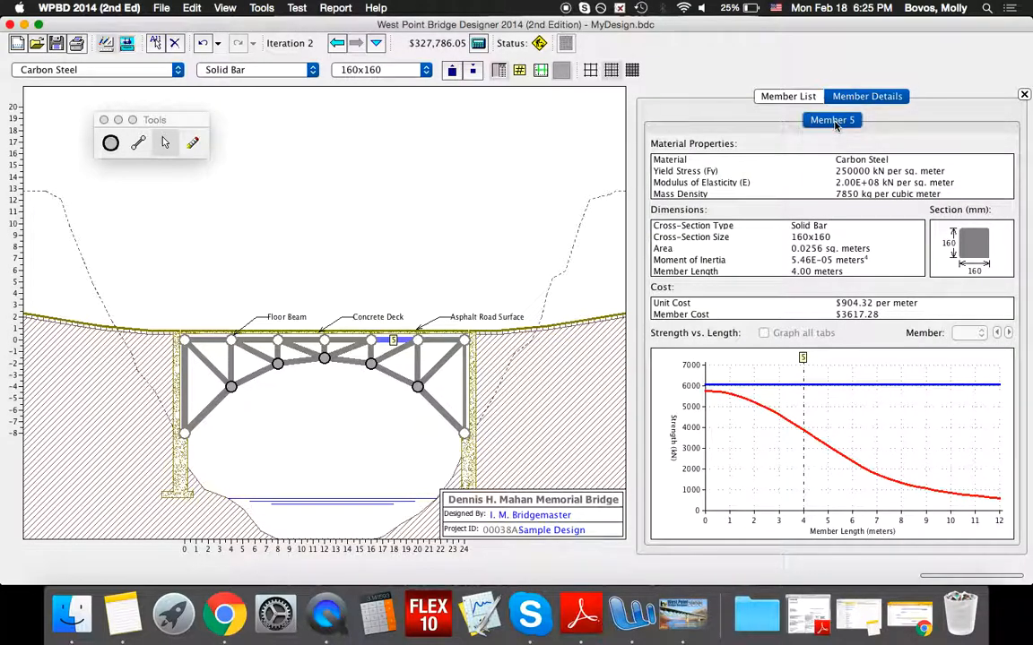
click(766, 96)
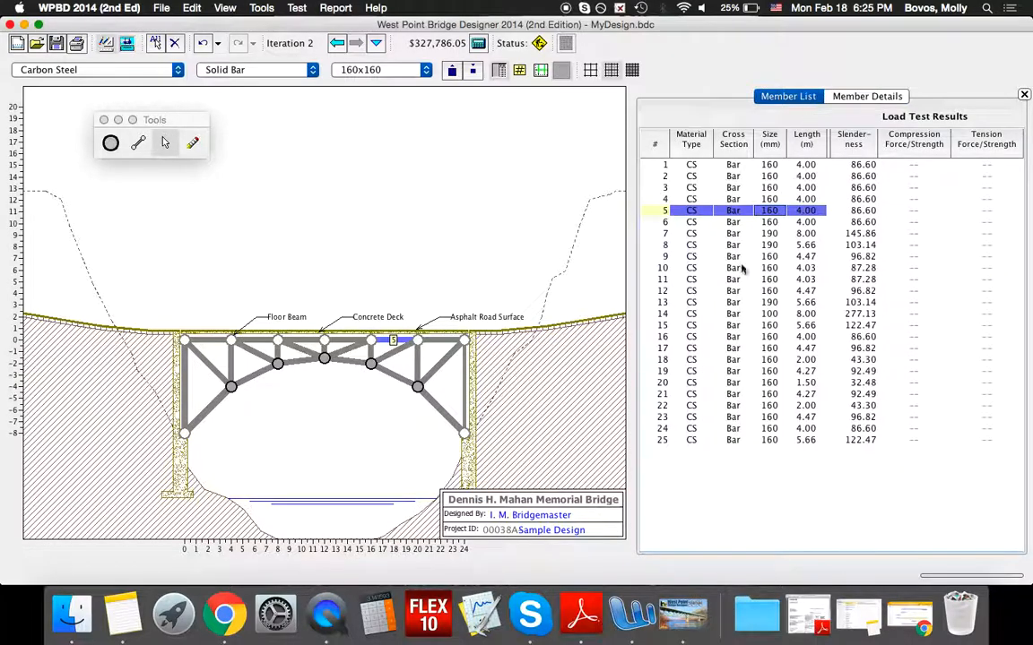
Select members 11 and 7 in the list, view member 7's details, and select member 3 to locate it on the bridge
click(706, 281)
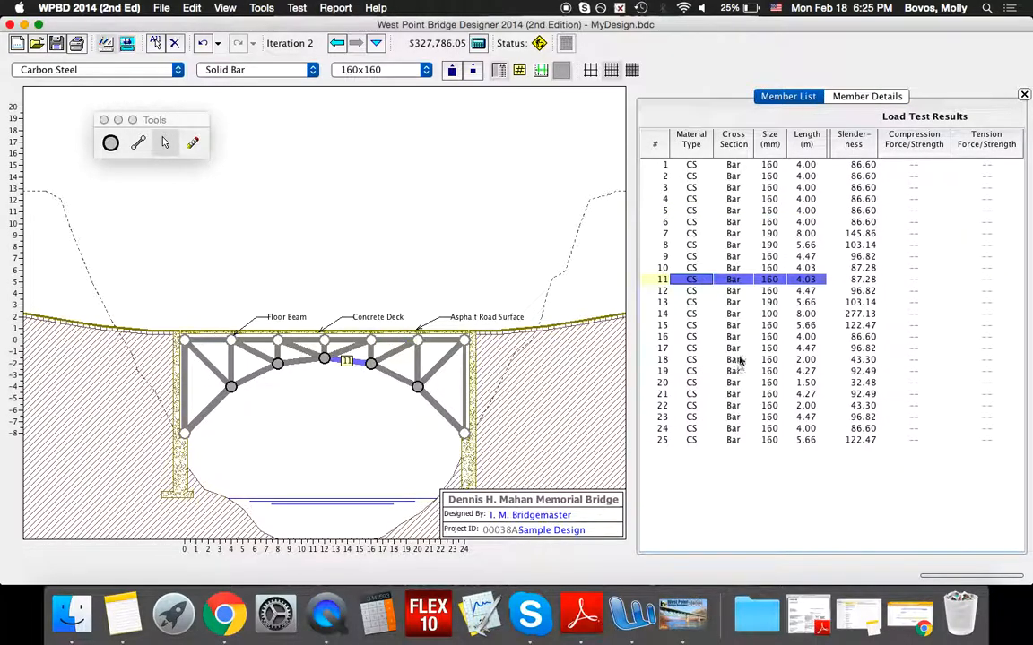
click(767, 236)
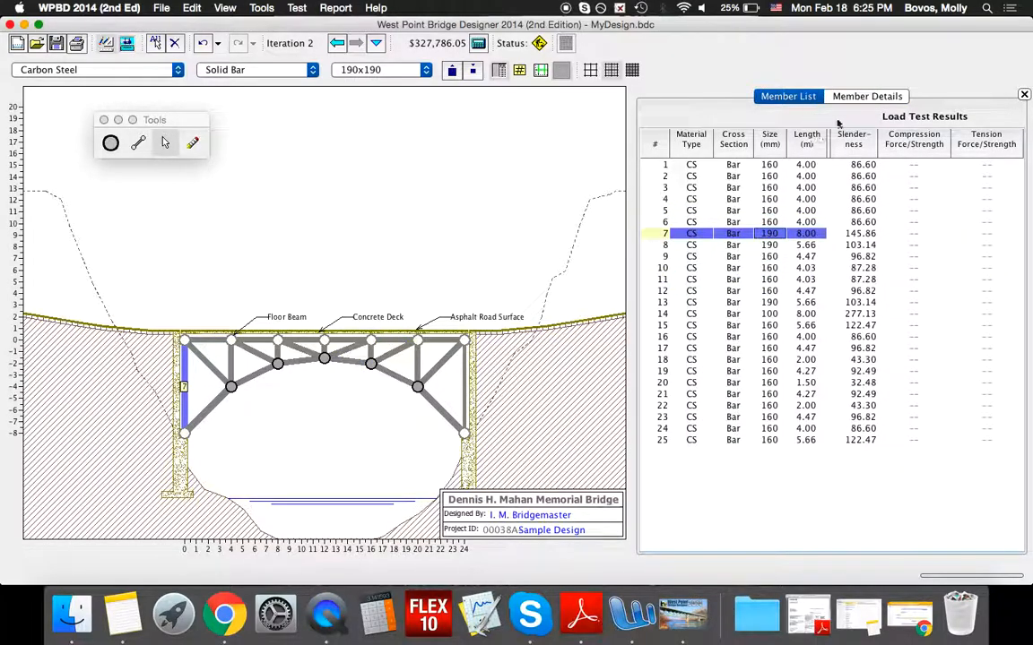
click(851, 97)
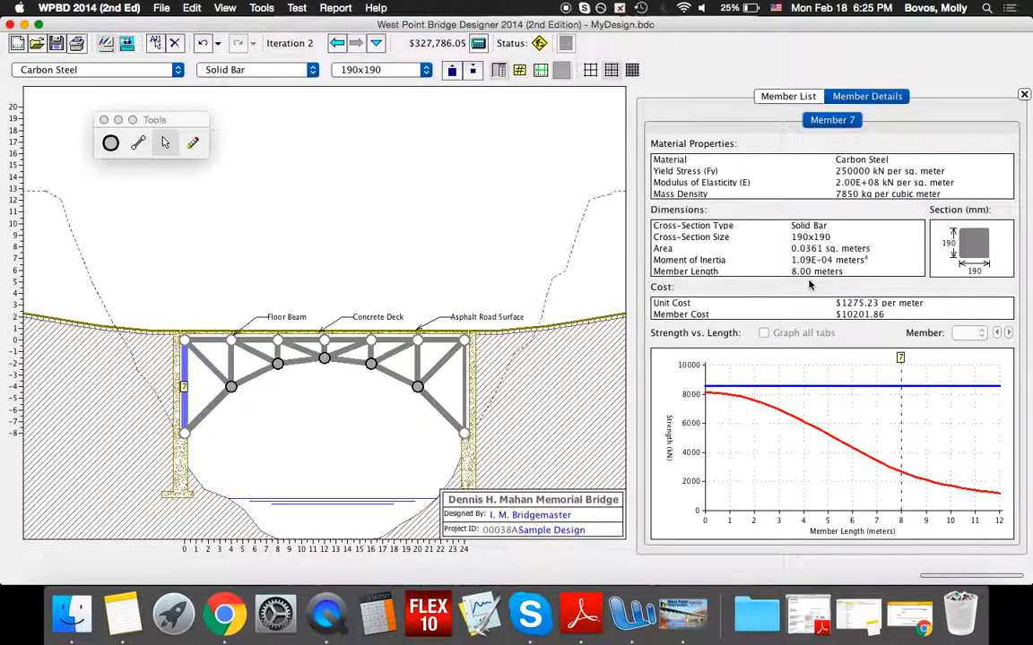
click(776, 97)
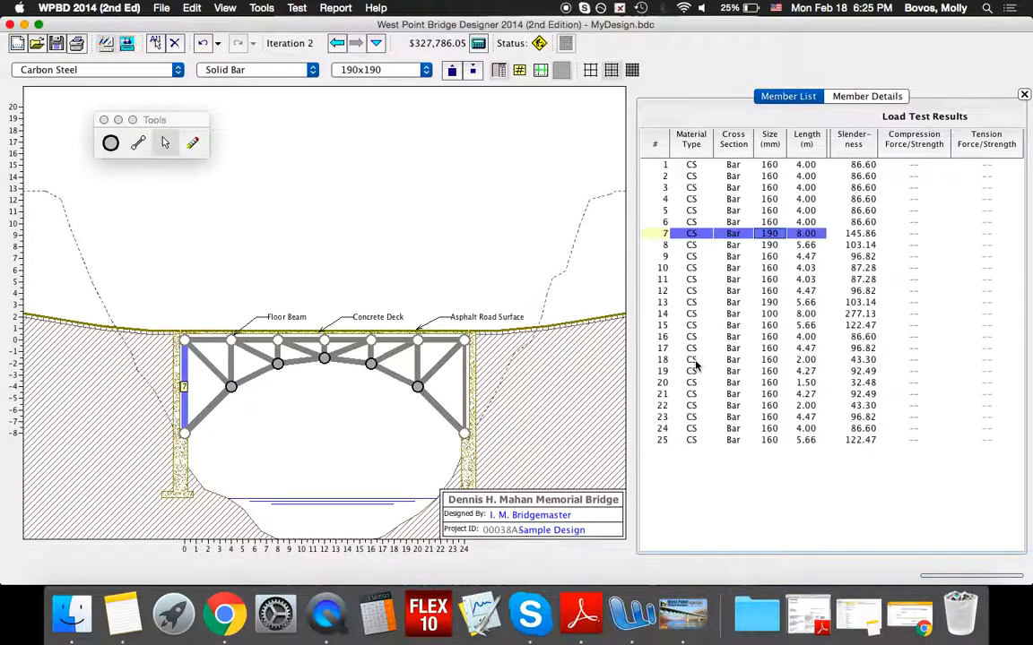
click(691, 188)
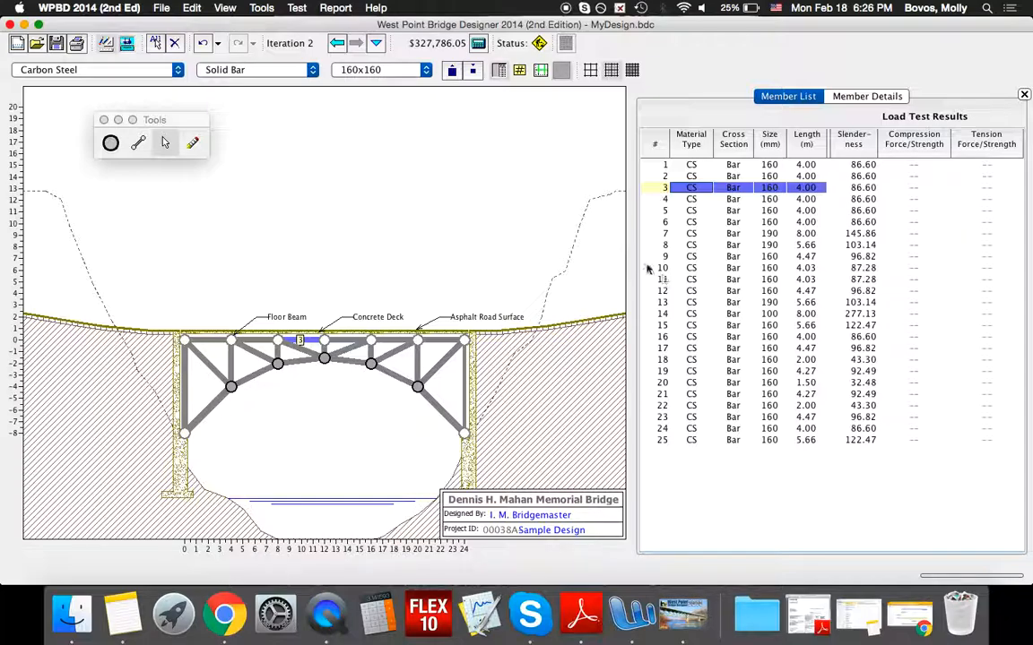
Review the cost calculations report, close it and deselect the member
click(440, 43)
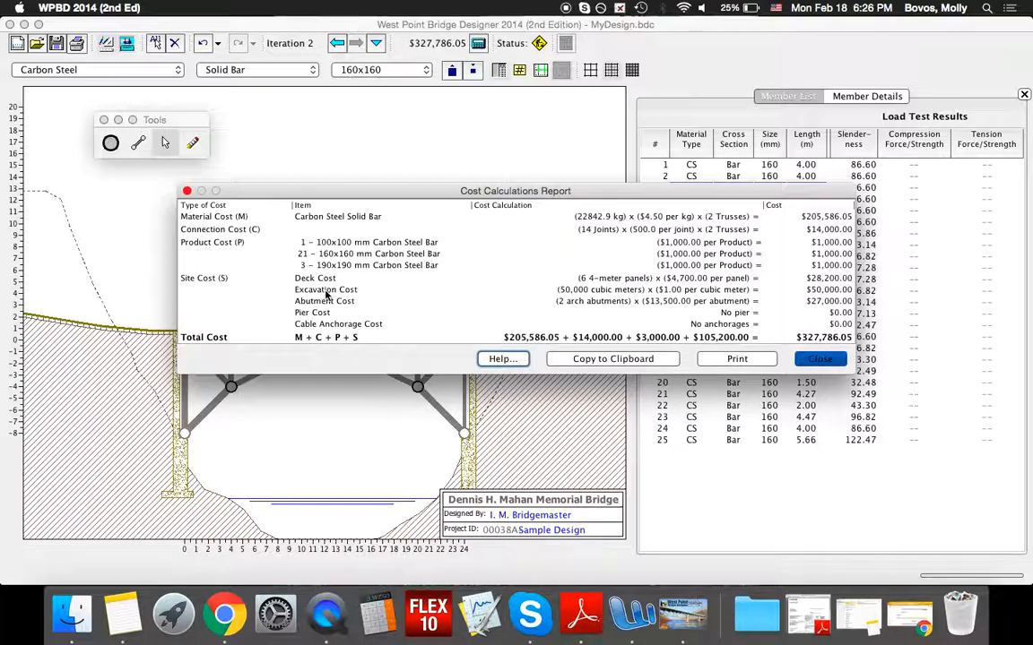
click(820, 361)
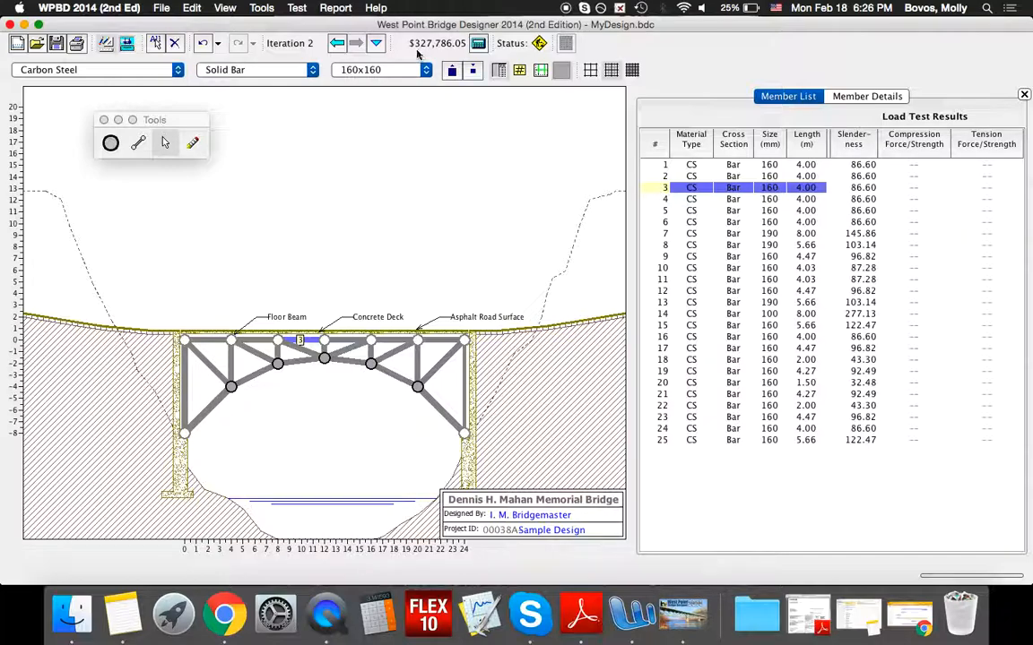
click(372, 184)
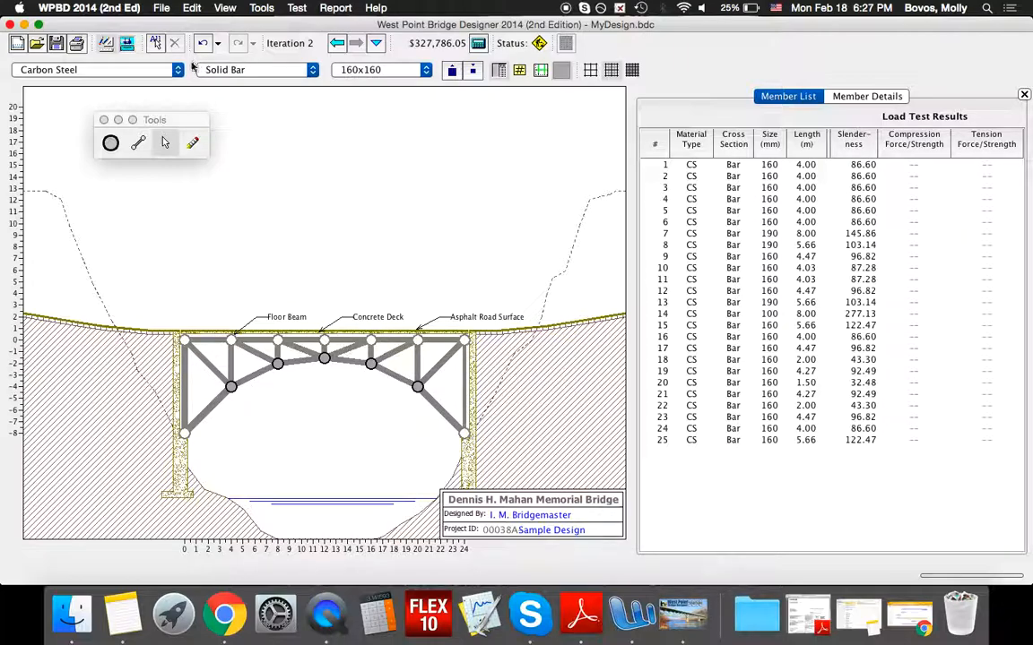
Run the load test on the bridge and return to the drawing board
click(128, 47)
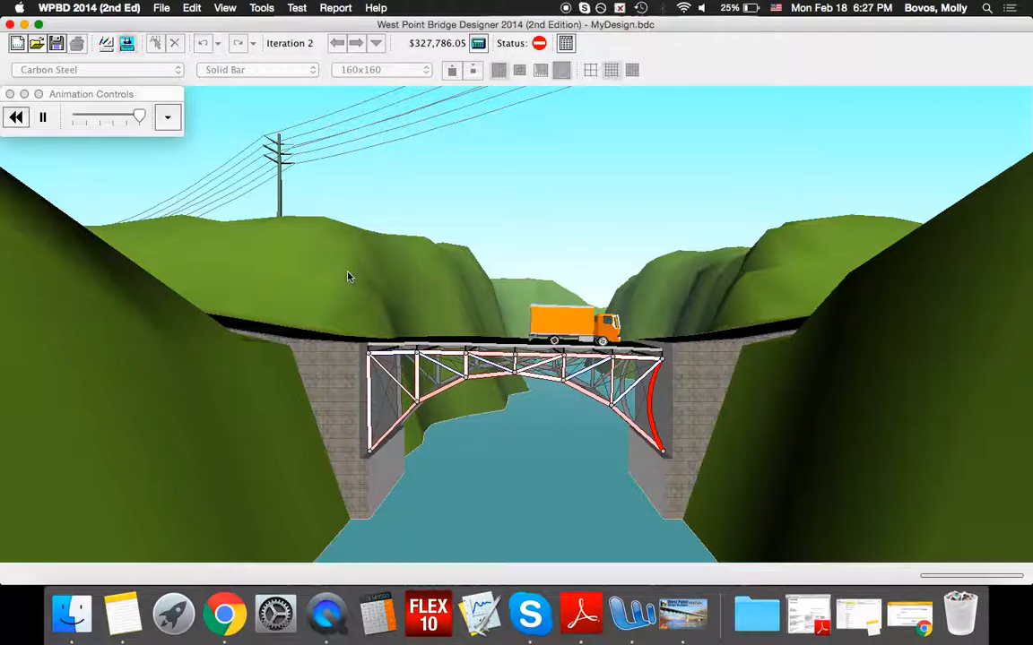
click(104, 45)
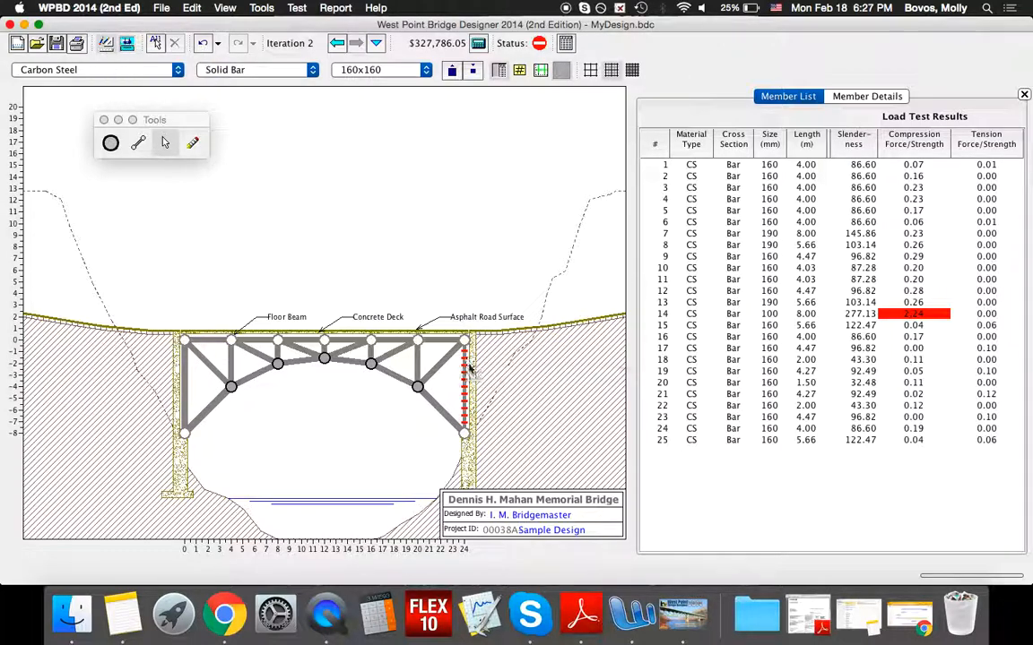
Resize the failing member 14 at the arch's vertical end to 190x190 and deselect it
mouse_move(465, 367)
click(464, 416)
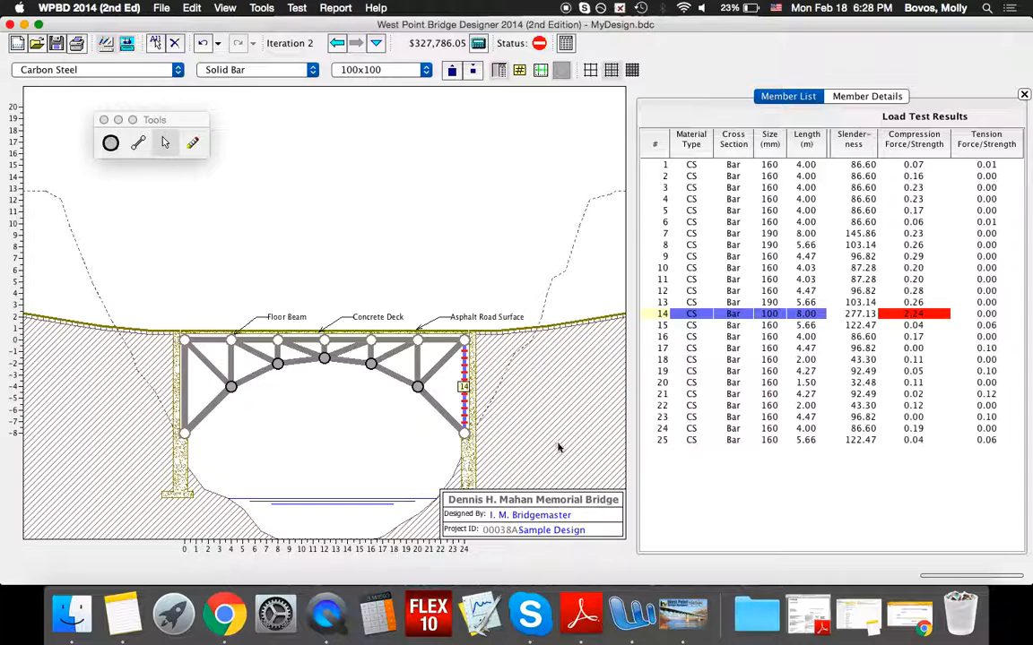
click(386, 70)
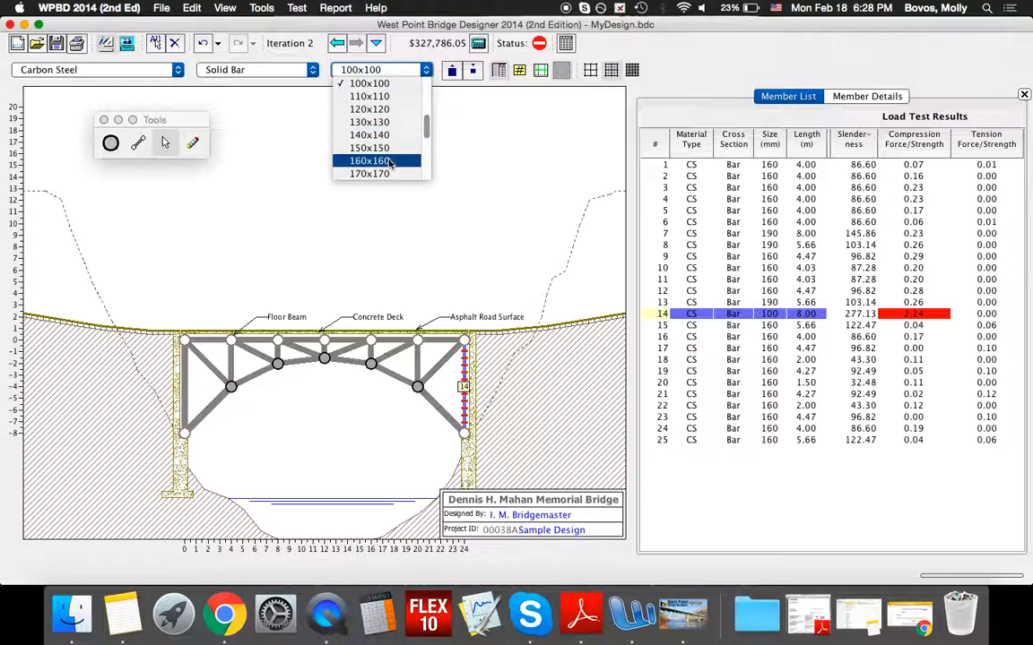
scroll(390, 163, down, 3)
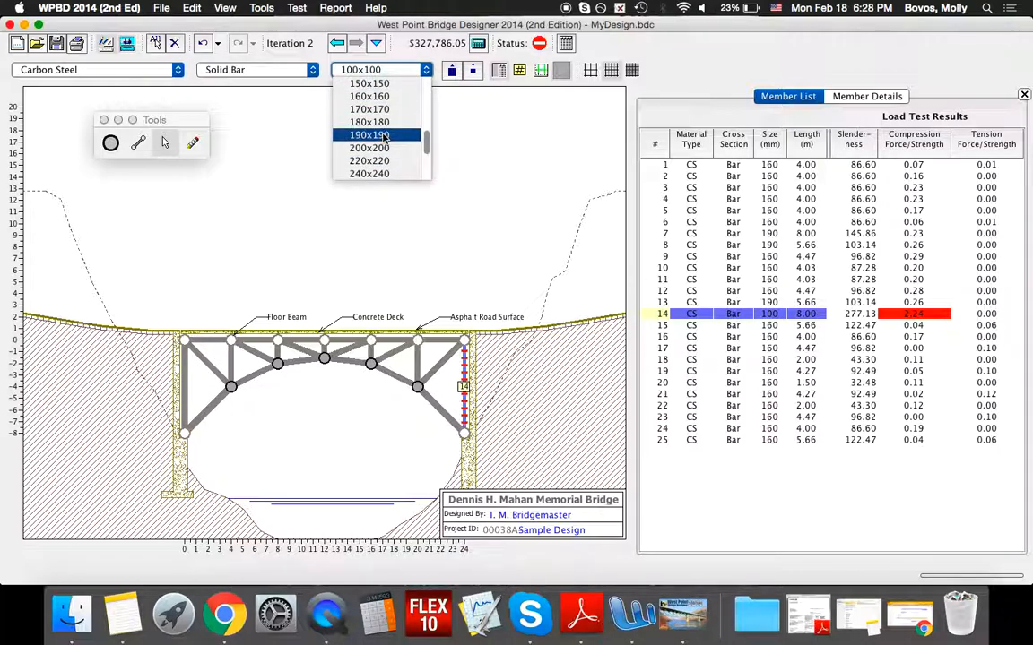
click(383, 136)
click(377, 225)
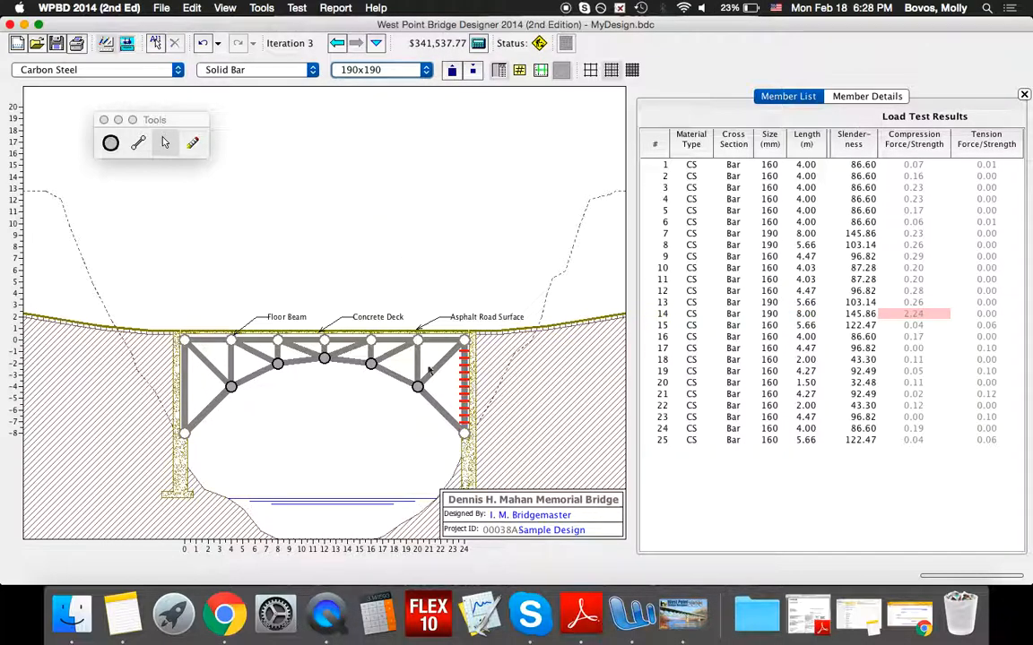
Run the load test on the bridge, set the animation speed to 30 km/hr and expand the animation options
click(126, 44)
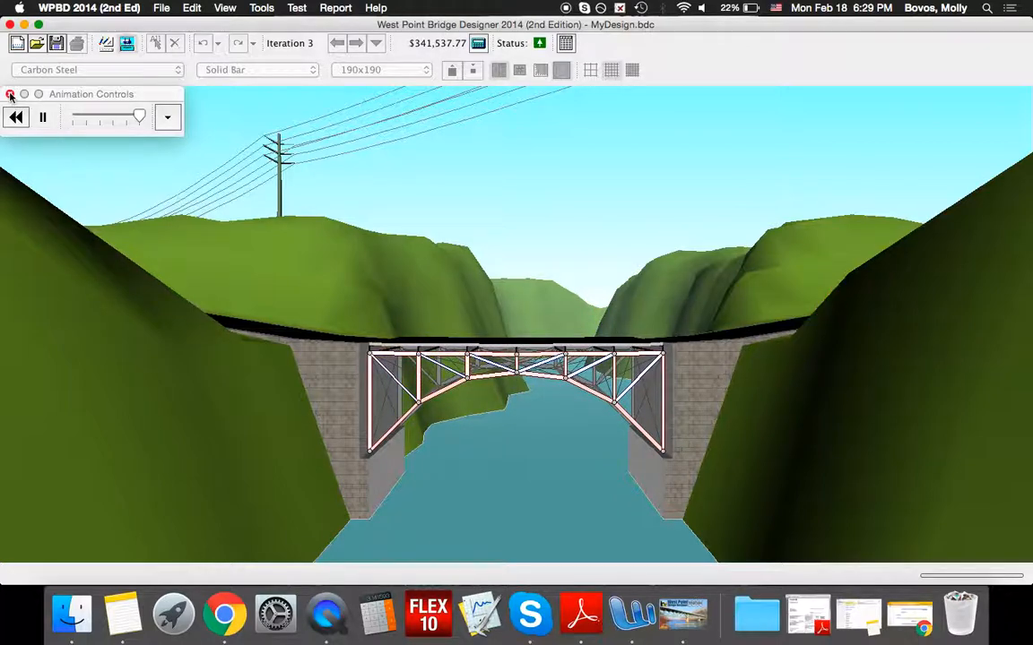
mouse_move(125, 117)
mouse_down()
mouse_move(72, 119)
mouse_move(139, 117)
mouse_up()
click(165, 117)
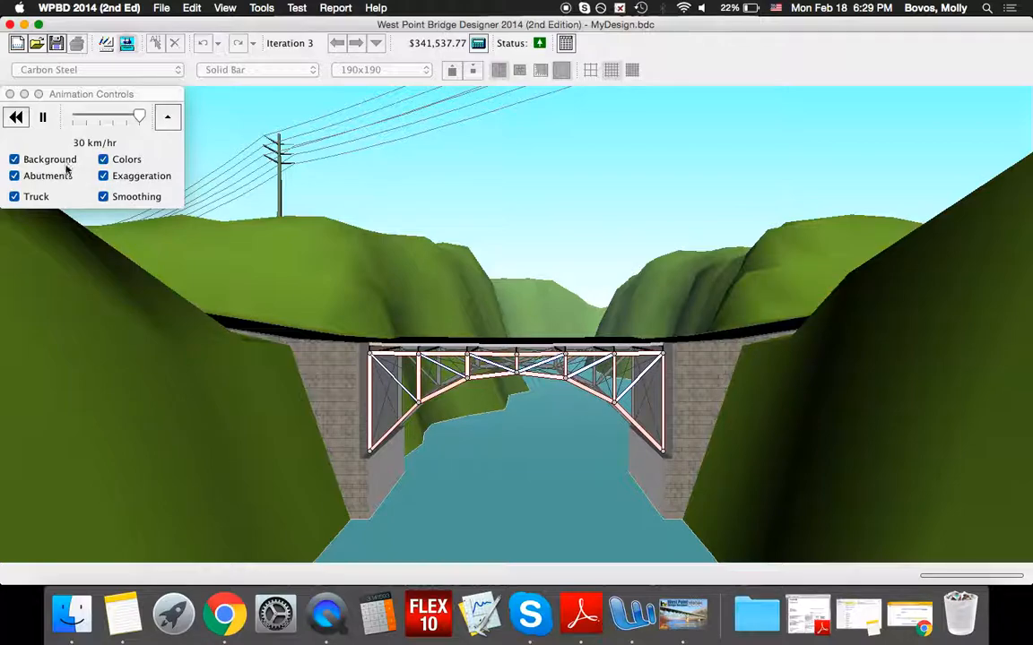
Toggle the truck, abutments, background, colors, exaggeration and smoothing display options off and on again, and close the animation controls
click(41, 197)
click(29, 198)
click(29, 178)
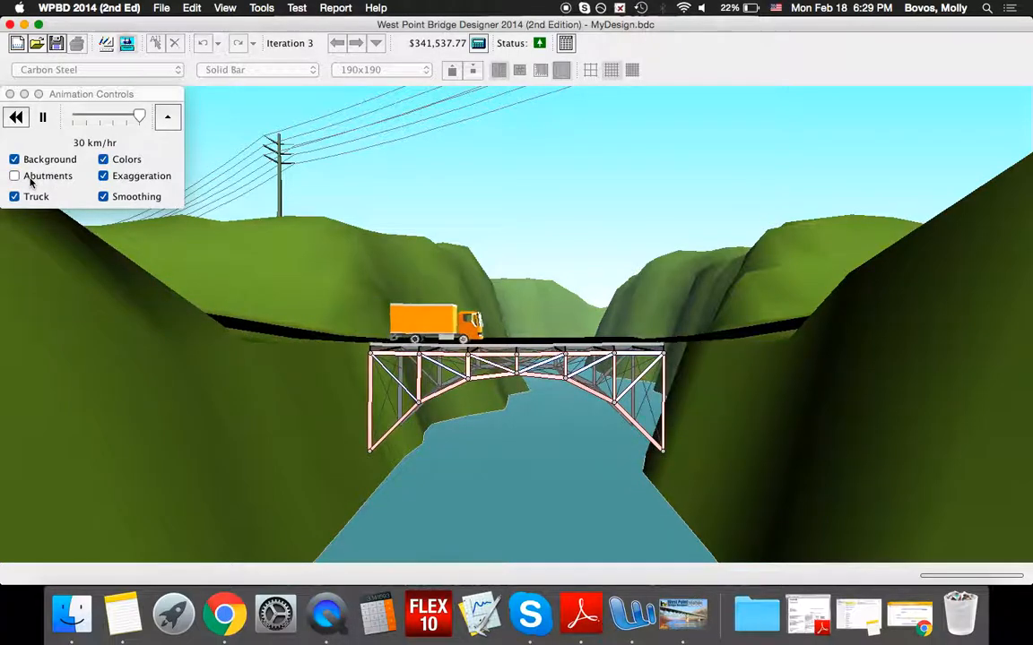
click(29, 177)
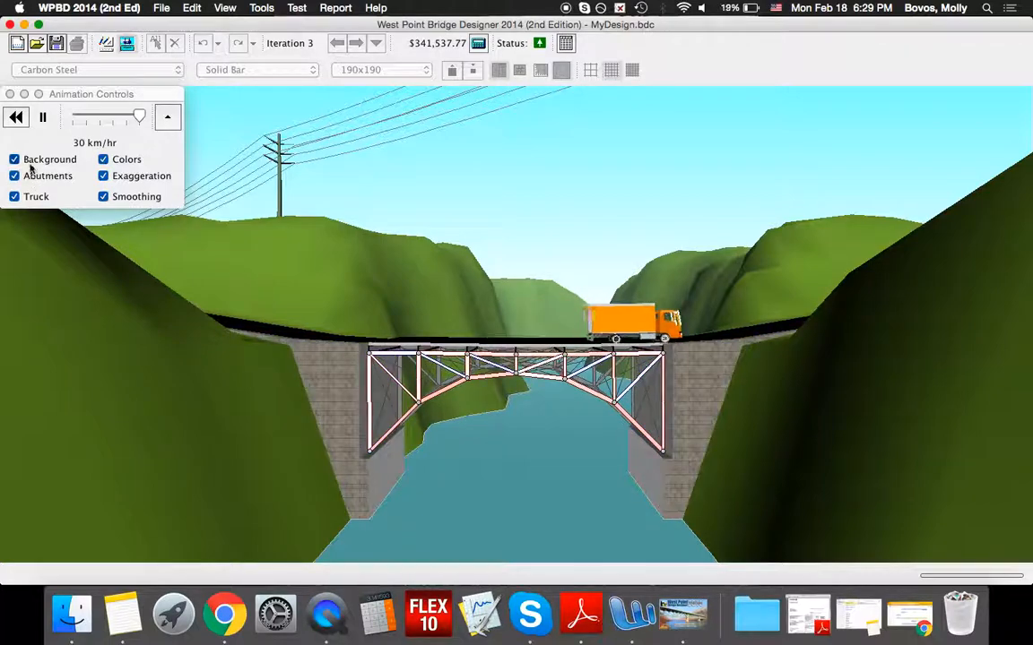
click(30, 164)
click(30, 166)
click(110, 161)
click(104, 160)
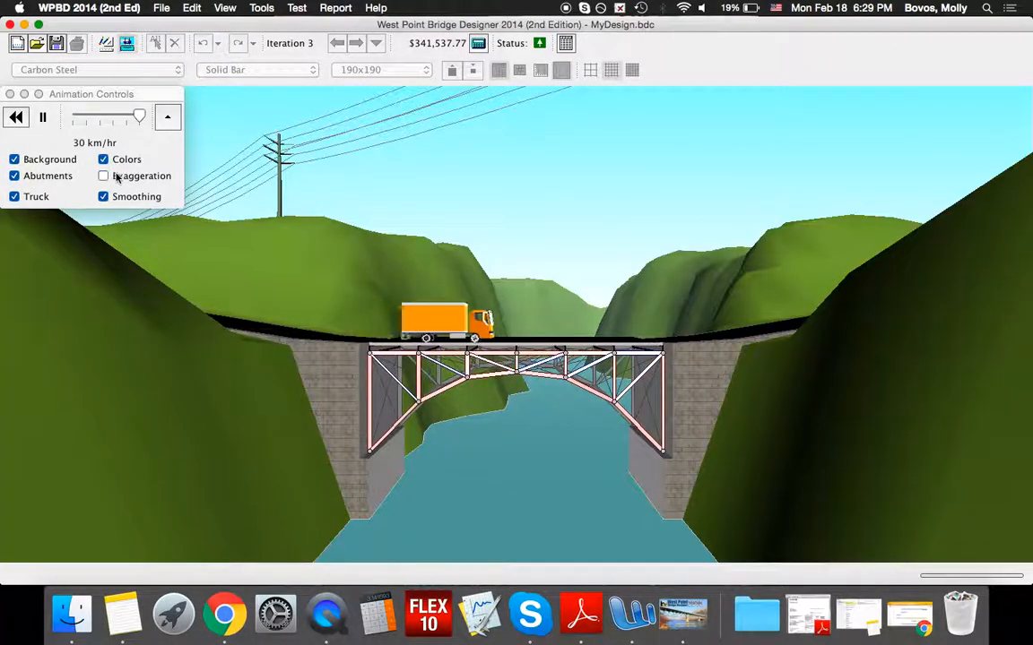
click(121, 198)
click(121, 198)
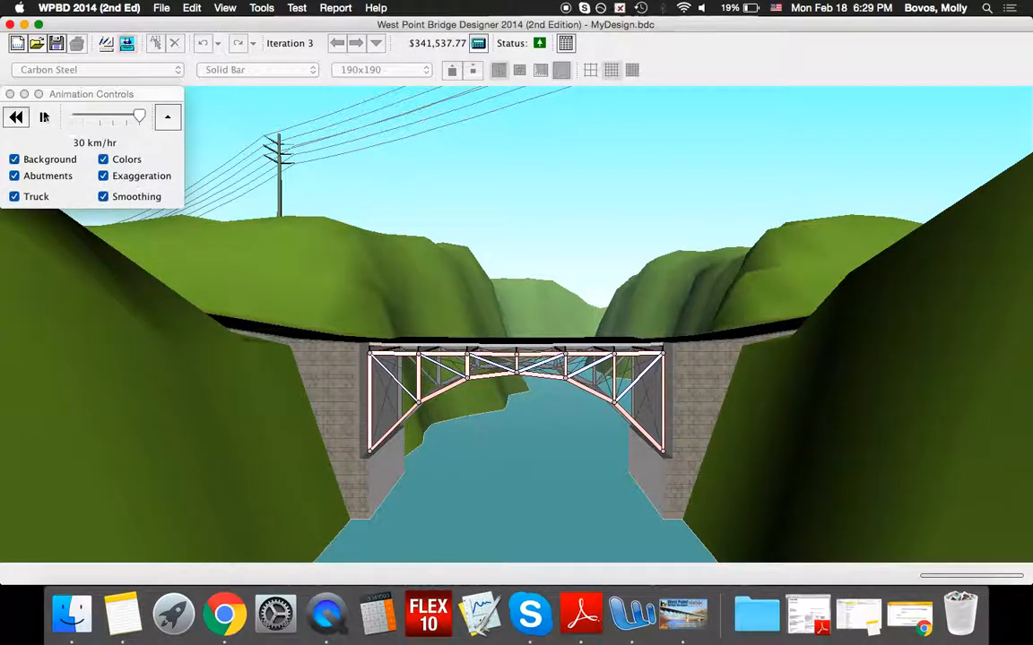
click(10, 95)
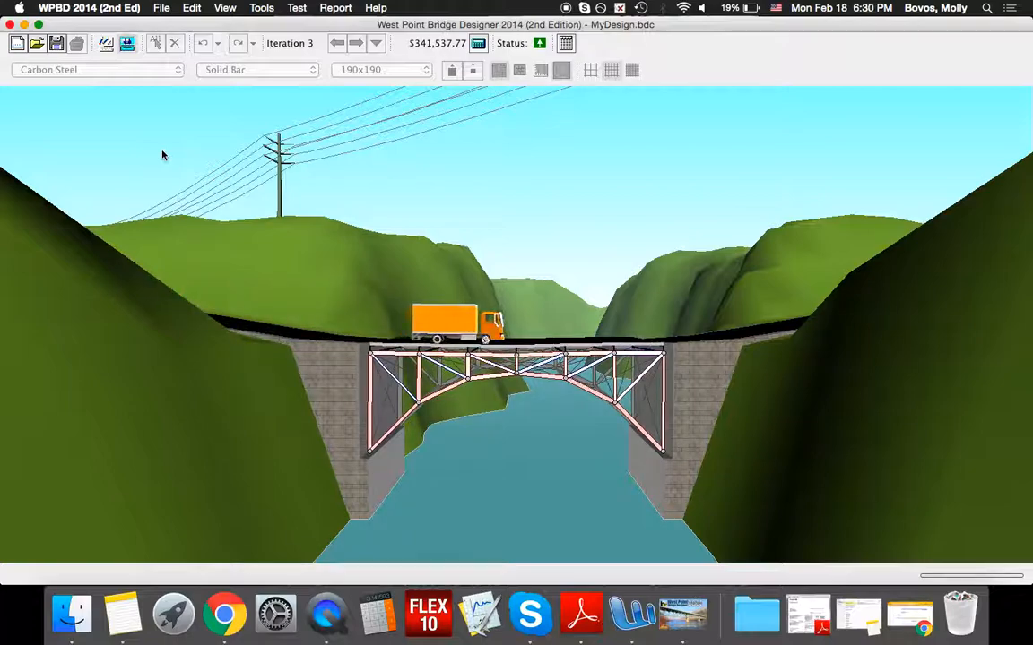
Start a new design without saving the current changes and proceed past the design requirement with no local contest
click(163, 11)
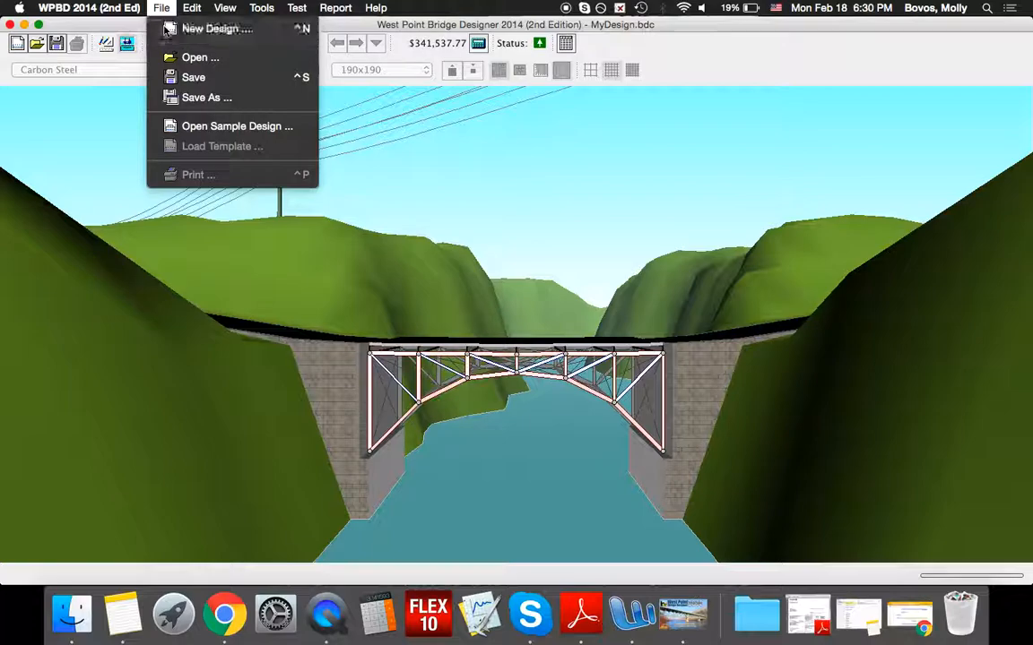
click(168, 29)
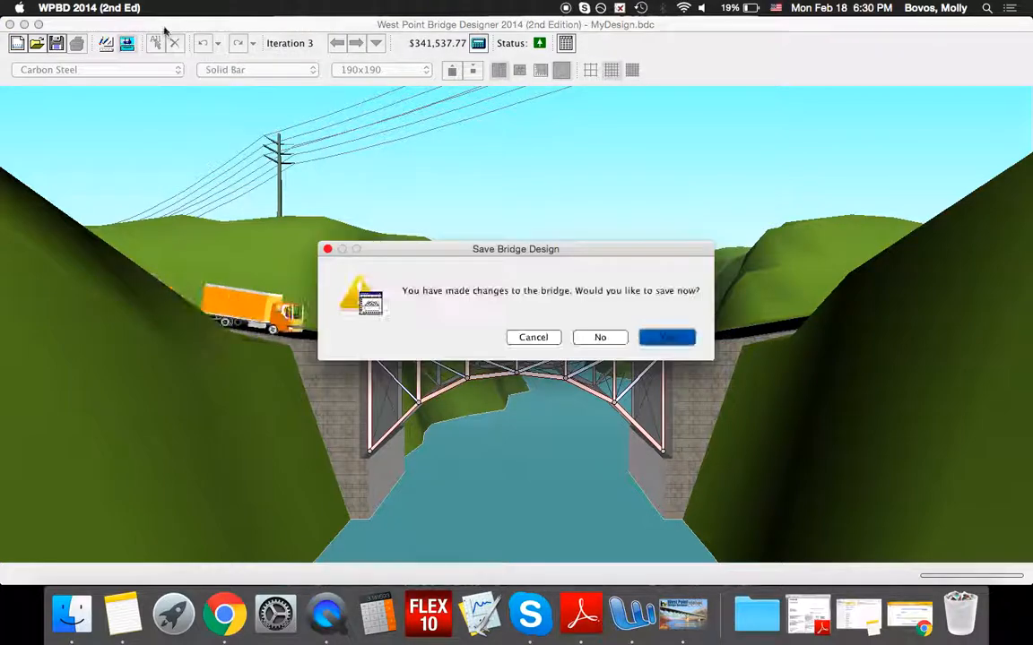
click(593, 338)
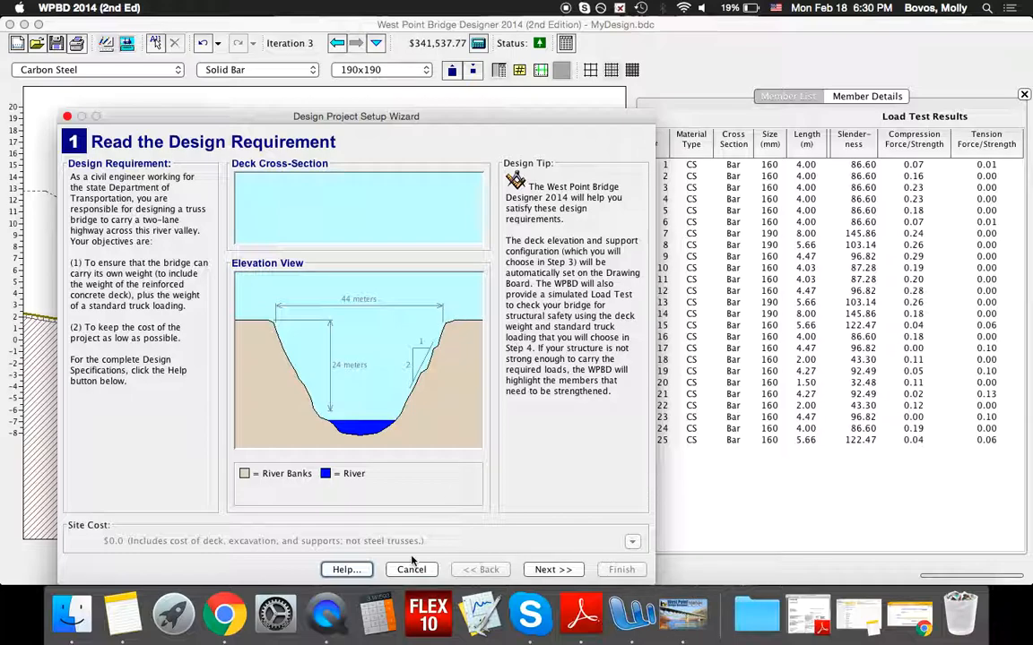
click(566, 572)
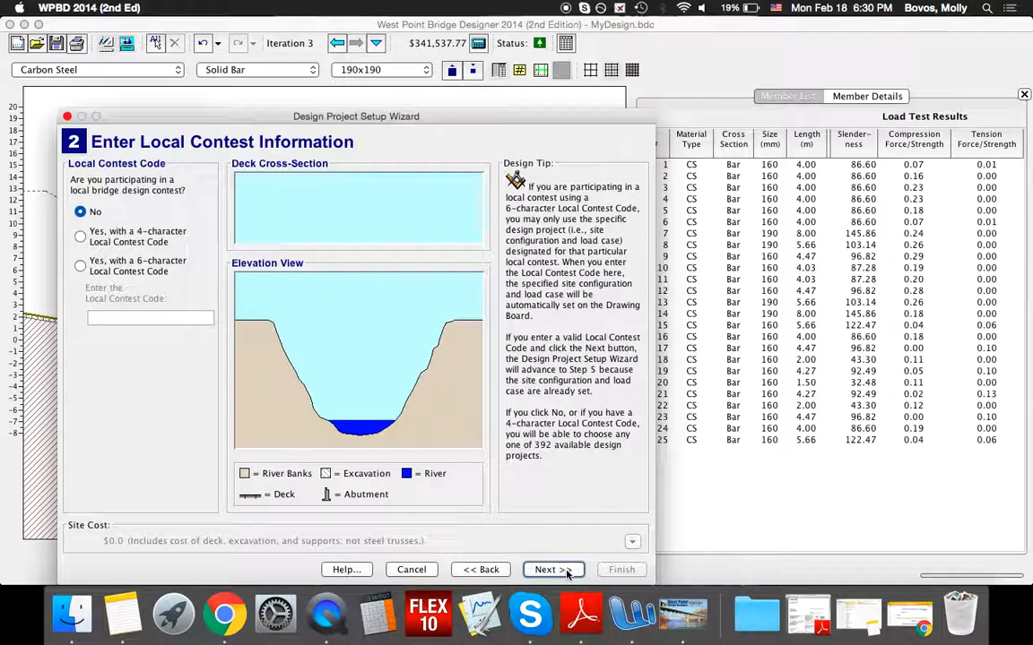
click(567, 572)
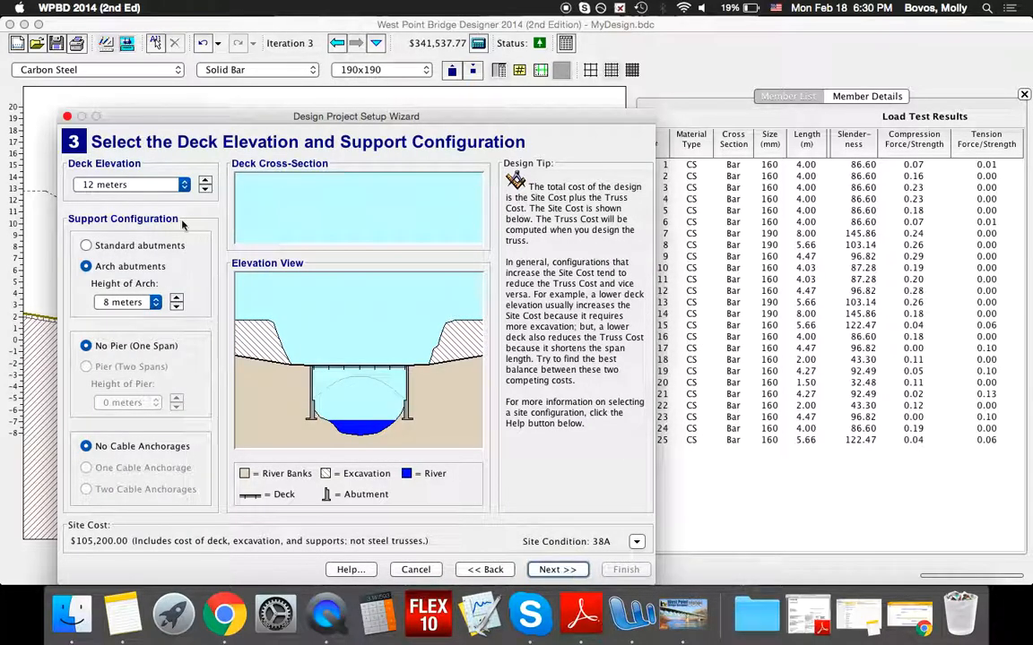
Compare site costs for deck elevations of 4, 24 and 16 meters, and set the deck elevation to 8 meters
click(179, 186)
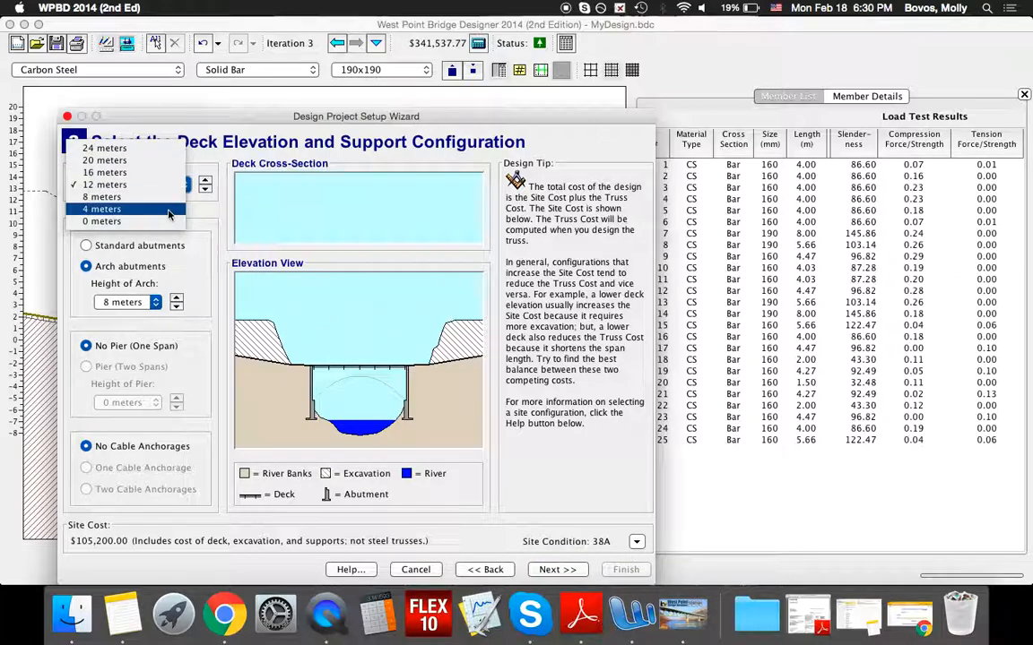
click(167, 213)
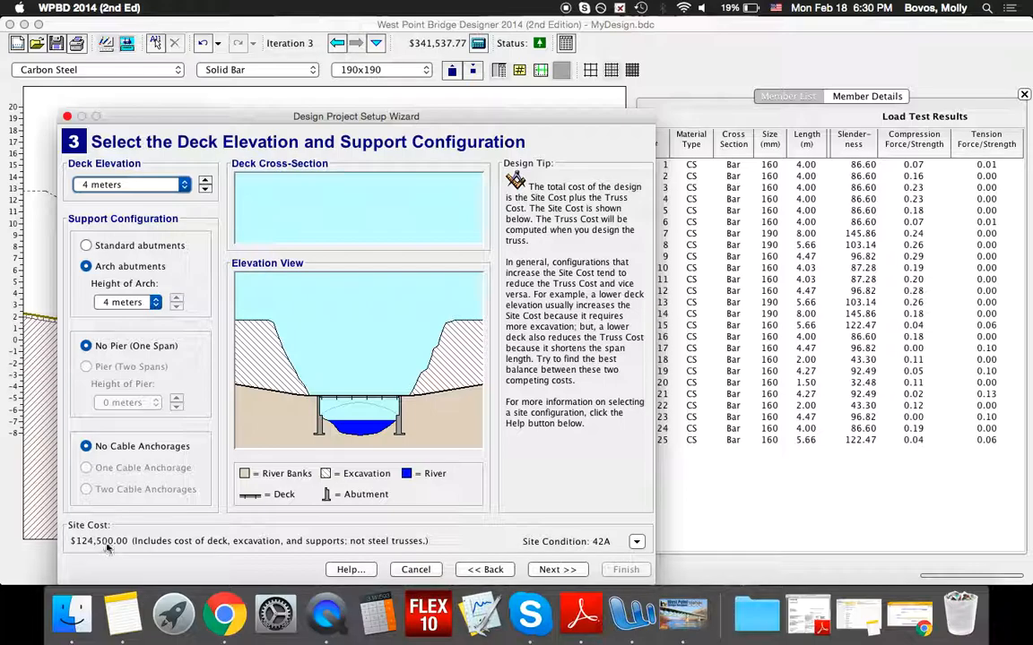
click(179, 184)
click(144, 122)
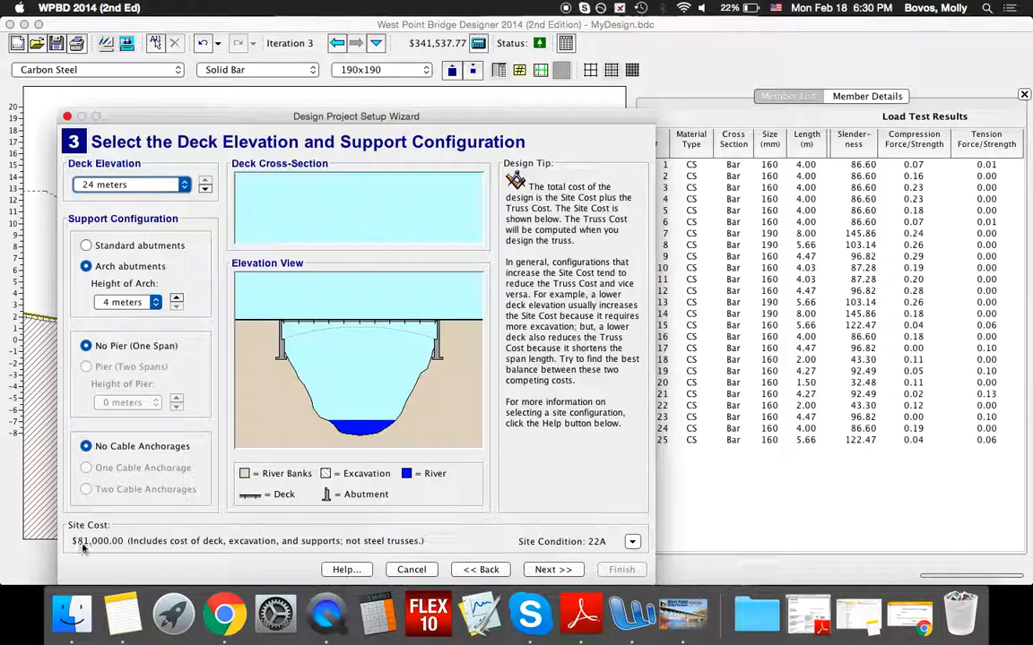
click(158, 184)
click(166, 214)
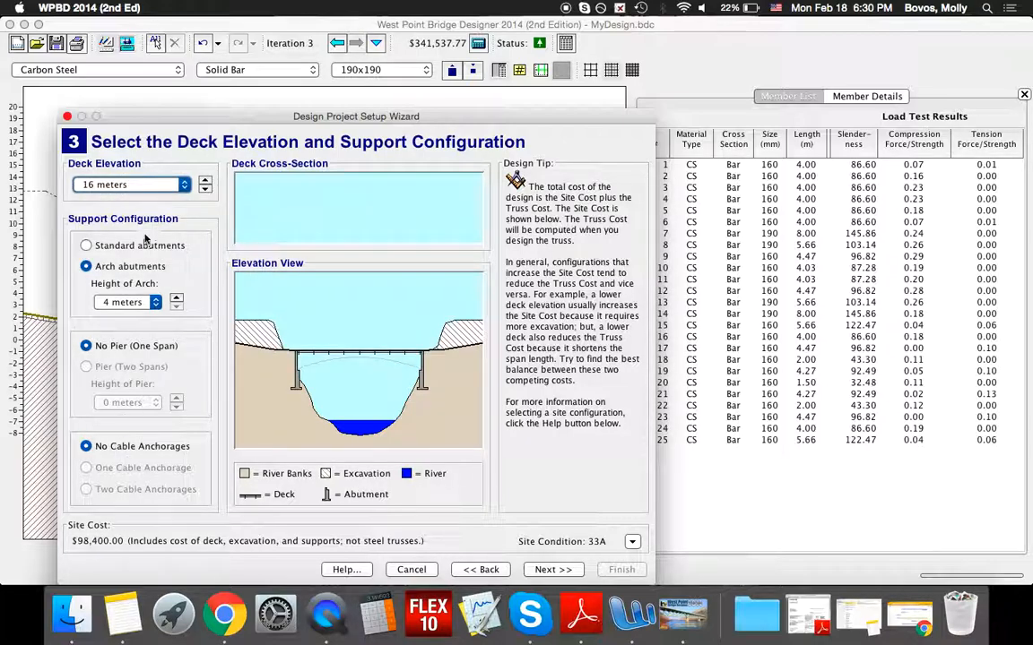
click(133, 185)
click(138, 210)
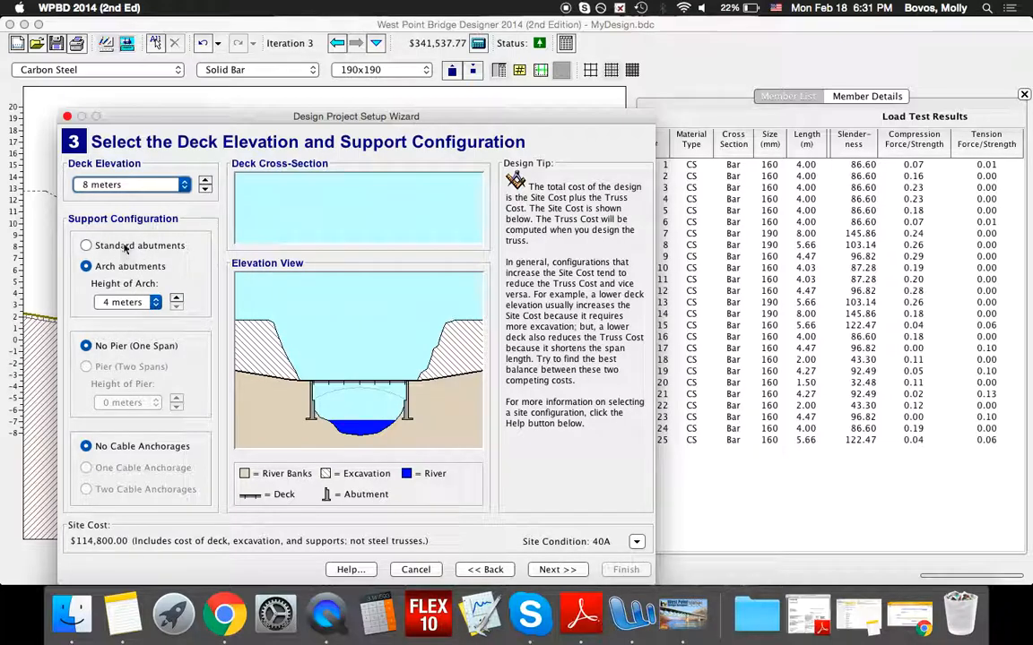
Try standard abutments with a two-span pier, and return to arch abutments
click(87, 246)
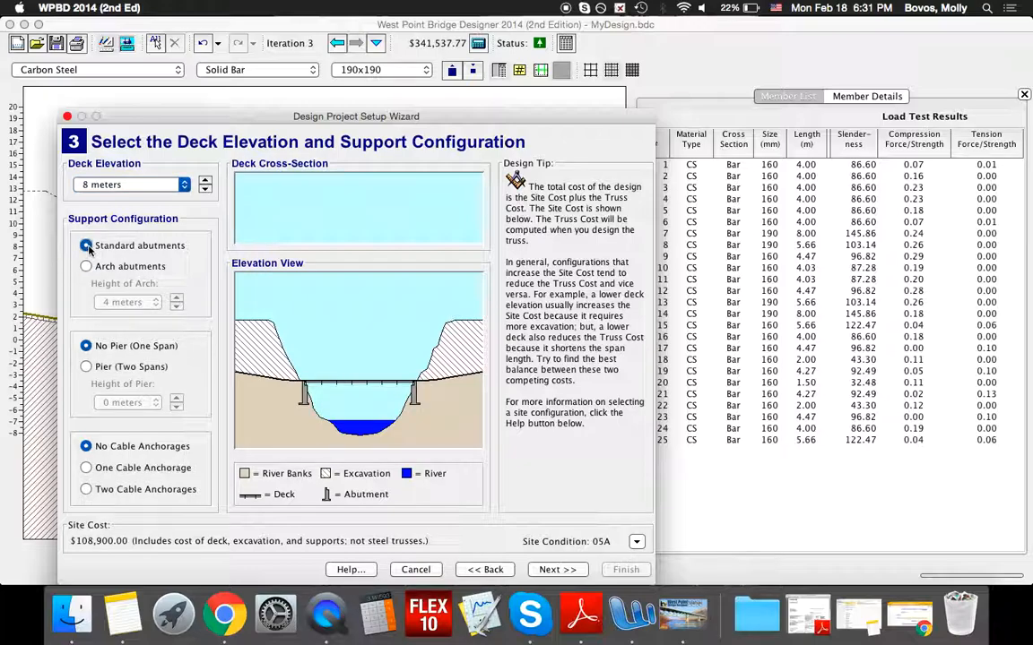
click(86, 368)
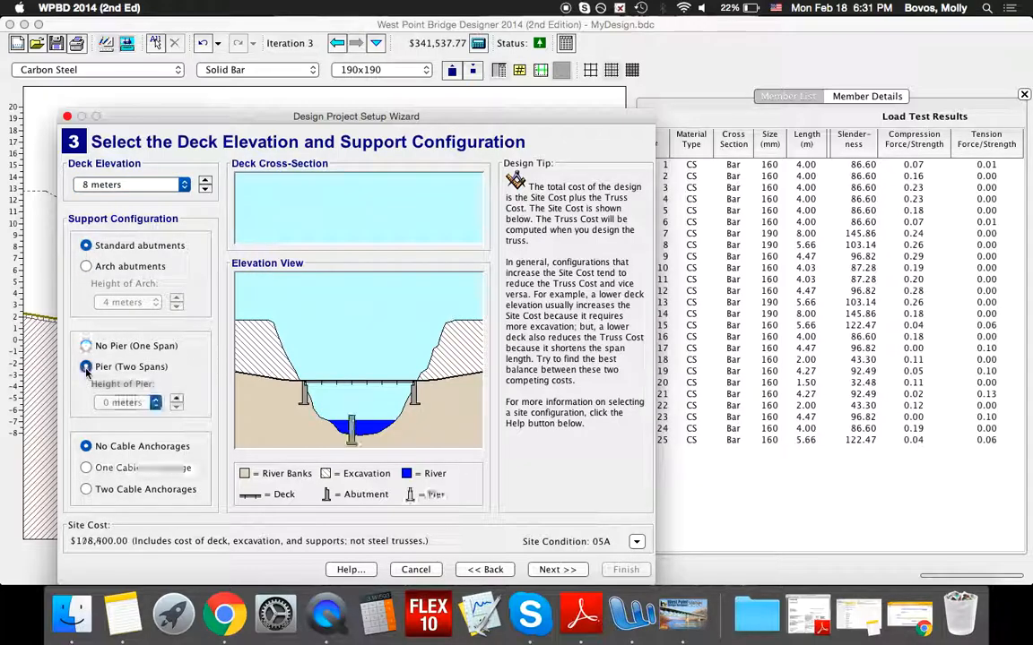
click(86, 267)
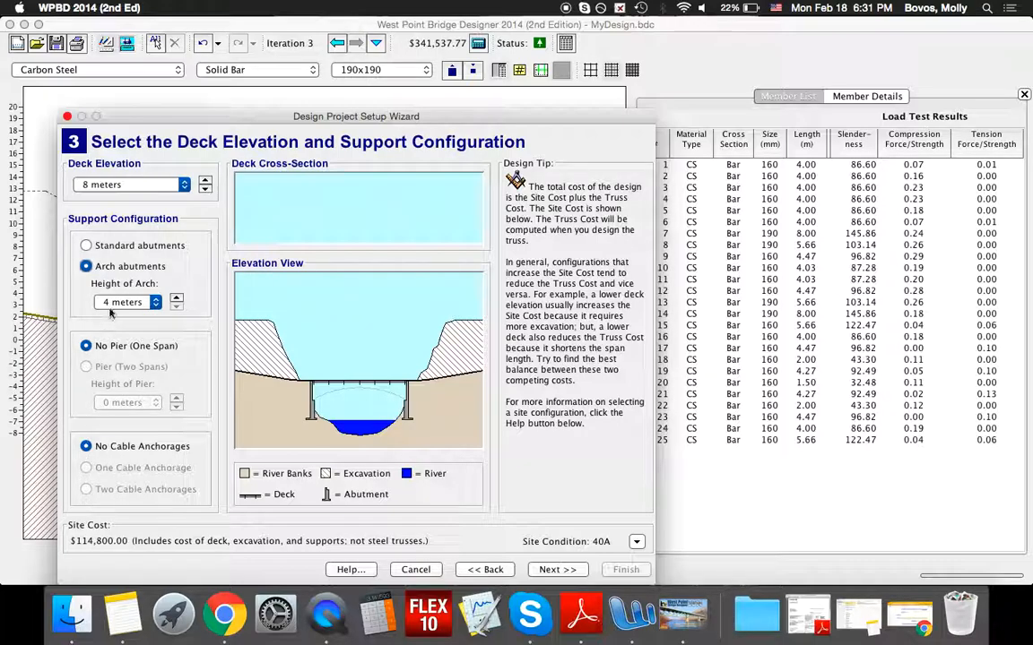
Choose standard abutments, try cable anchorages and a pier, and continue with no pier and no cable anchorages
click(86, 247)
click(86, 467)
click(87, 489)
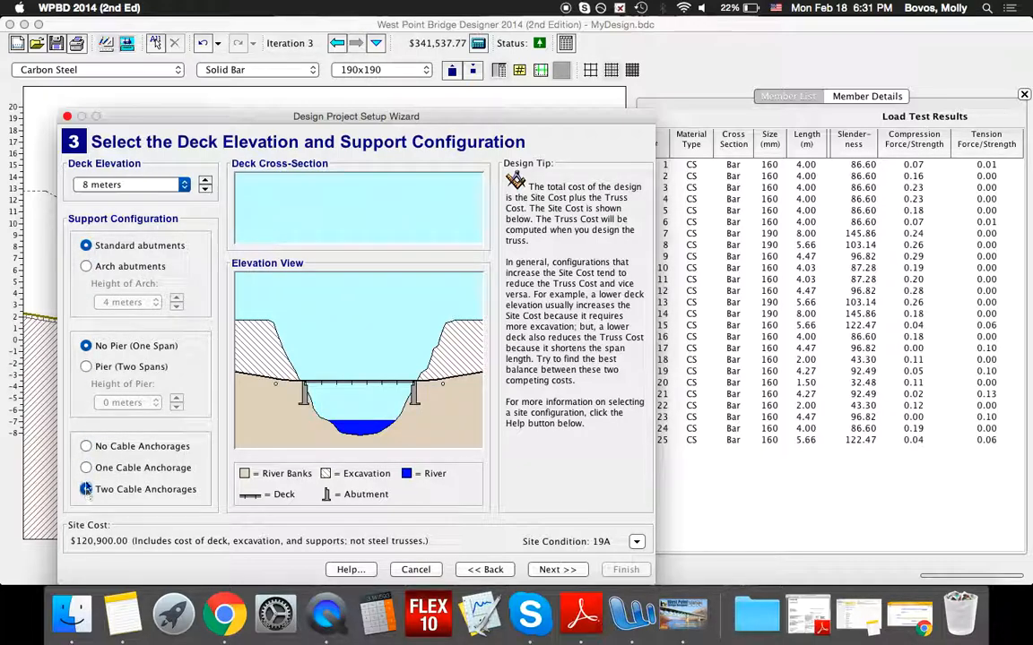
click(86, 367)
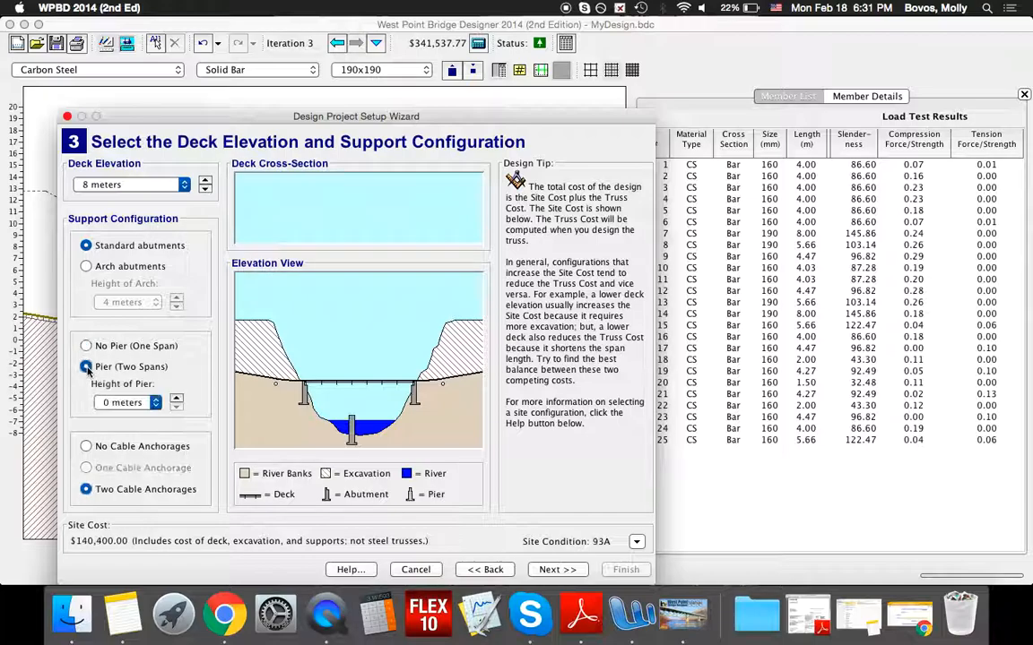
click(86, 446)
click(86, 490)
click(86, 346)
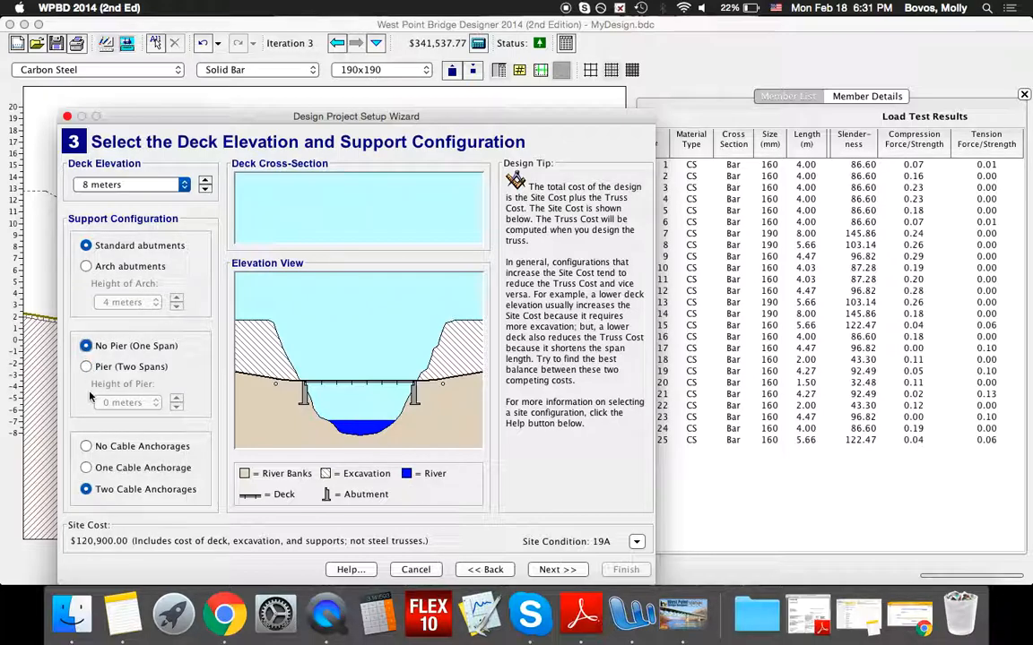
click(87, 450)
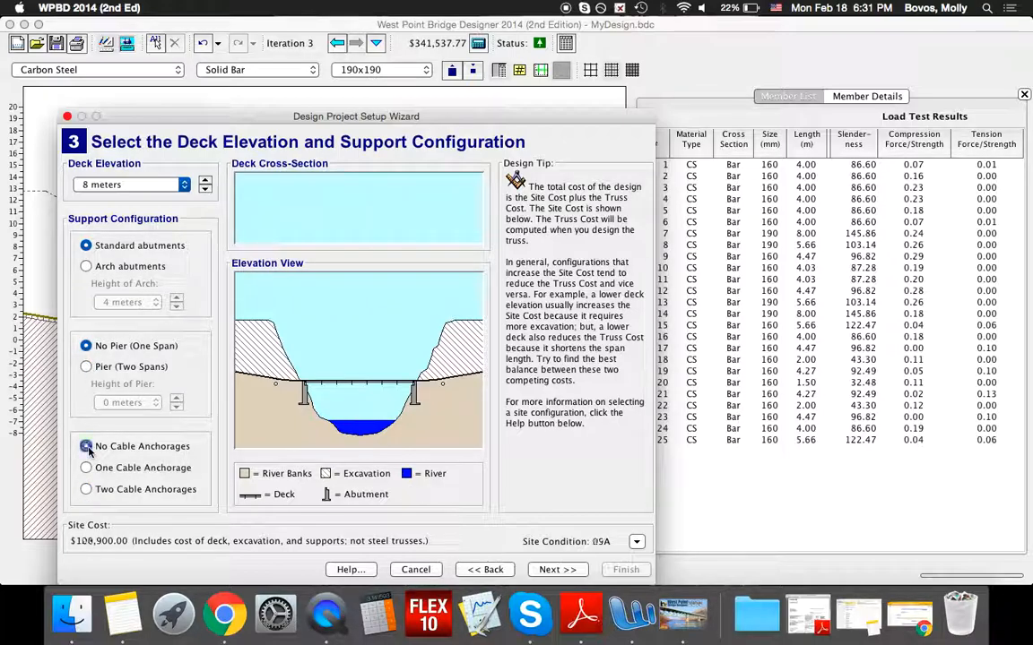
click(551, 570)
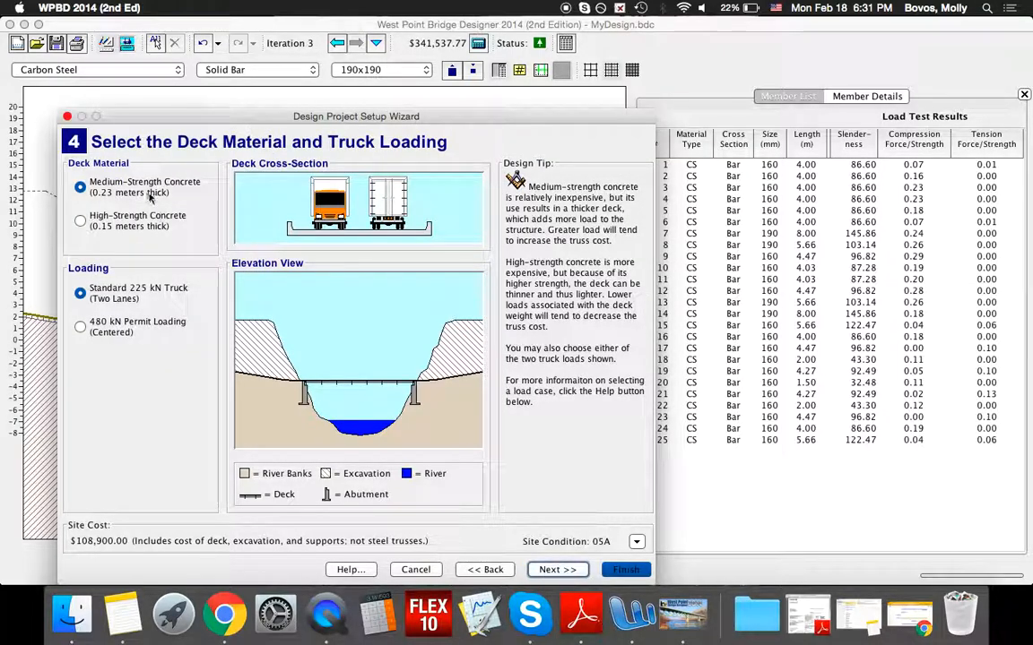
Try high-strength concrete and 480 kN permit loading, and continue with medium-strength concrete and the standard 225 kN truck
click(126, 200)
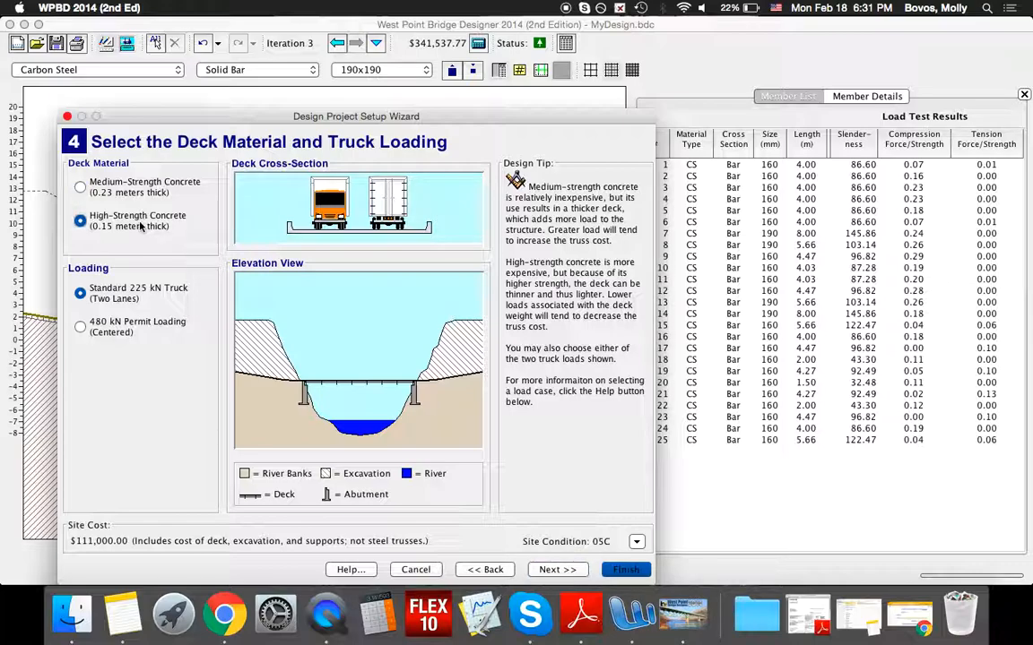
click(136, 183)
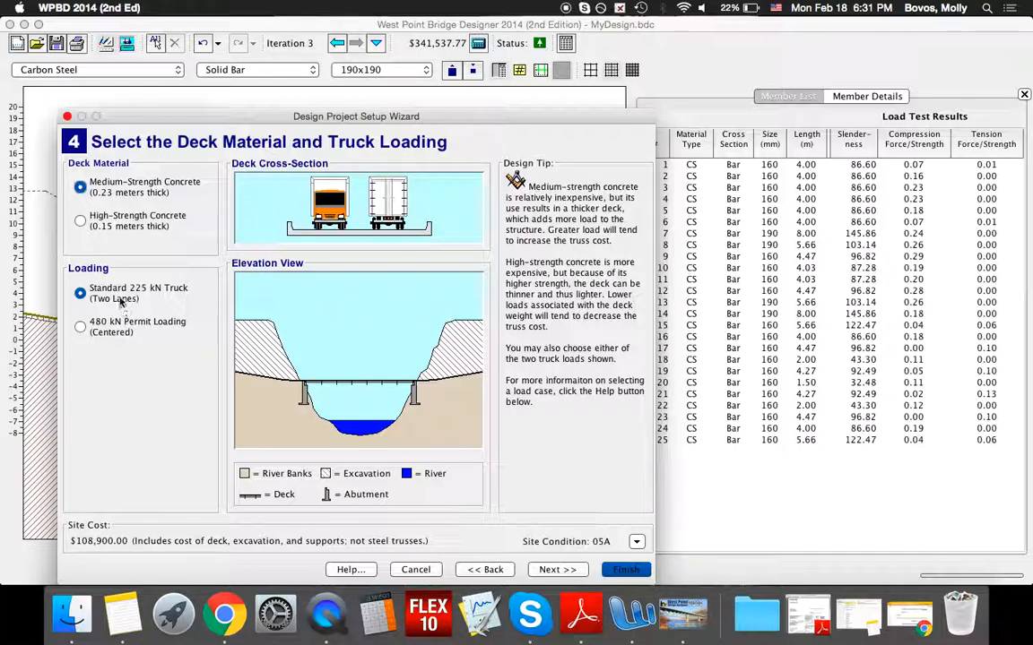
click(81, 328)
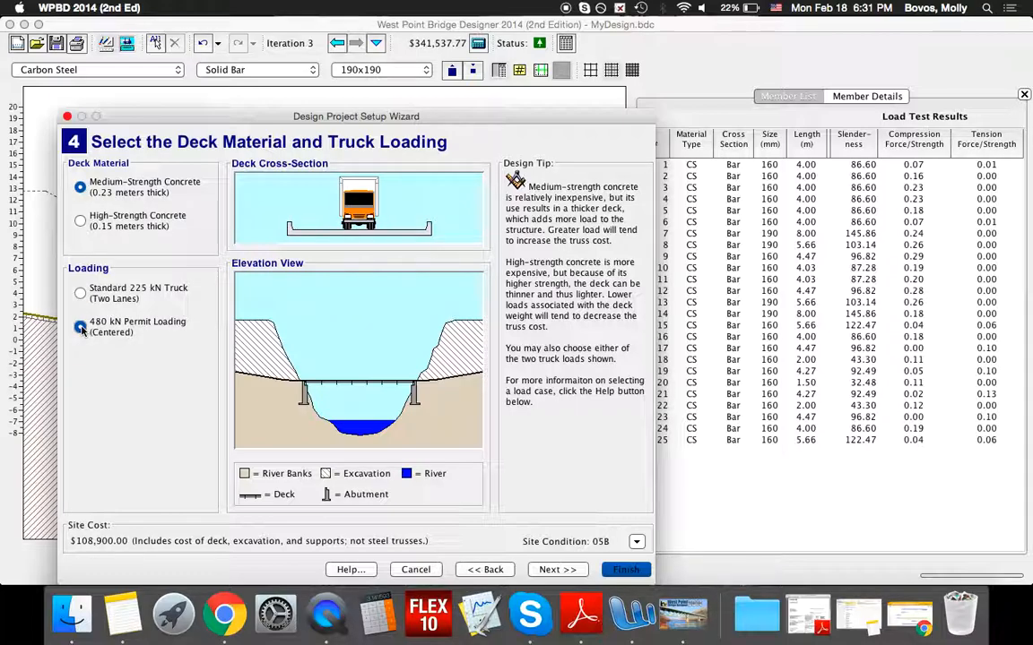
click(81, 294)
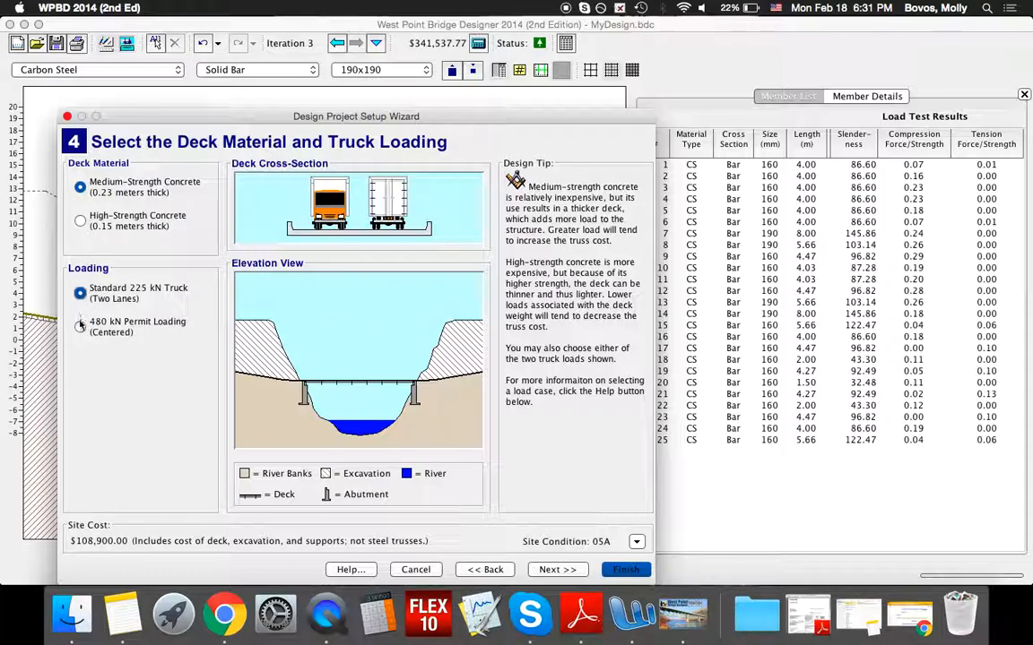
click(79, 328)
click(80, 294)
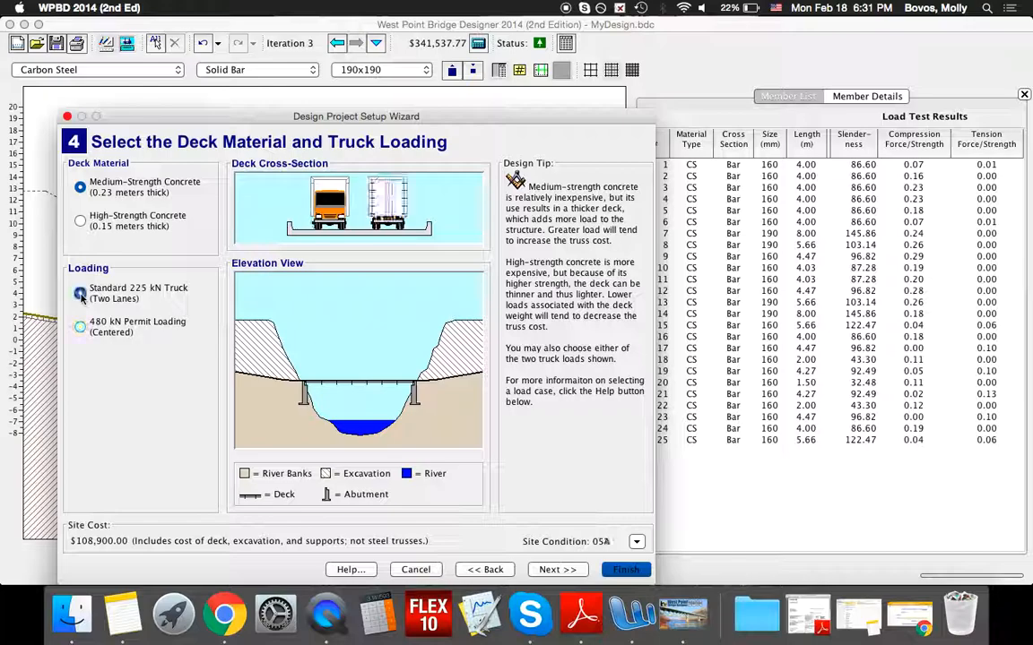
click(560, 571)
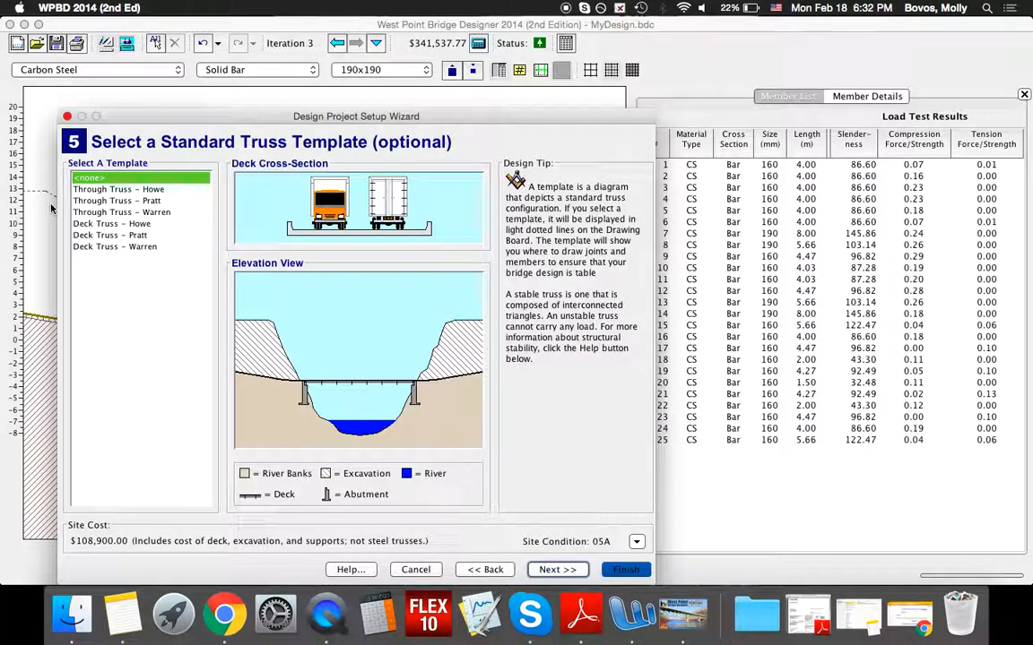
Compare the through and deck truss templates in the elevation preview, and return to no template
click(138, 192)
click(139, 202)
click(132, 235)
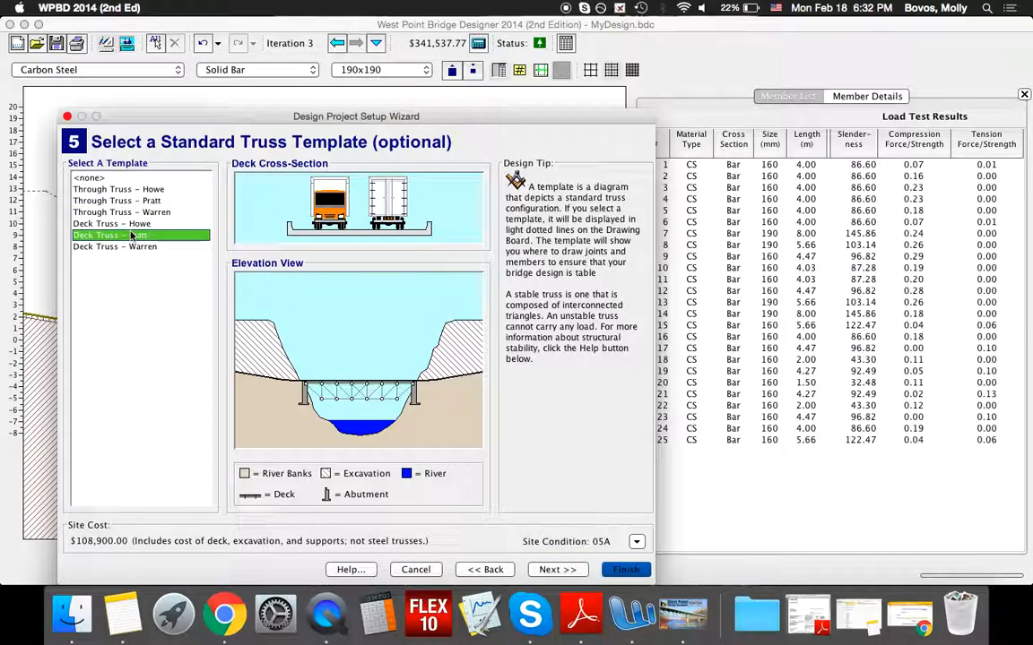
click(132, 225)
click(132, 214)
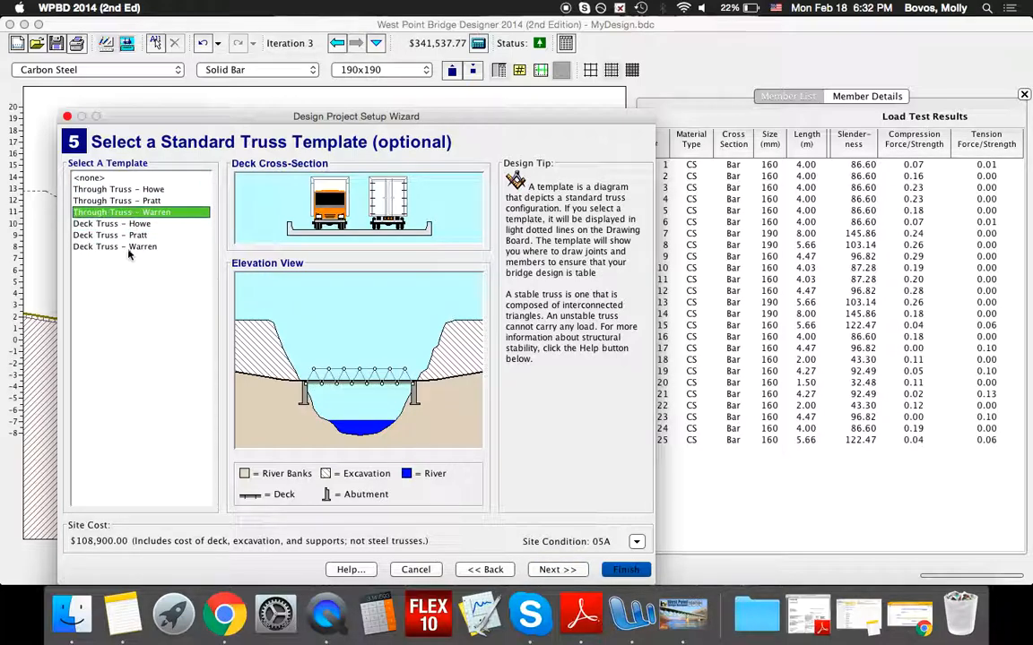
click(128, 250)
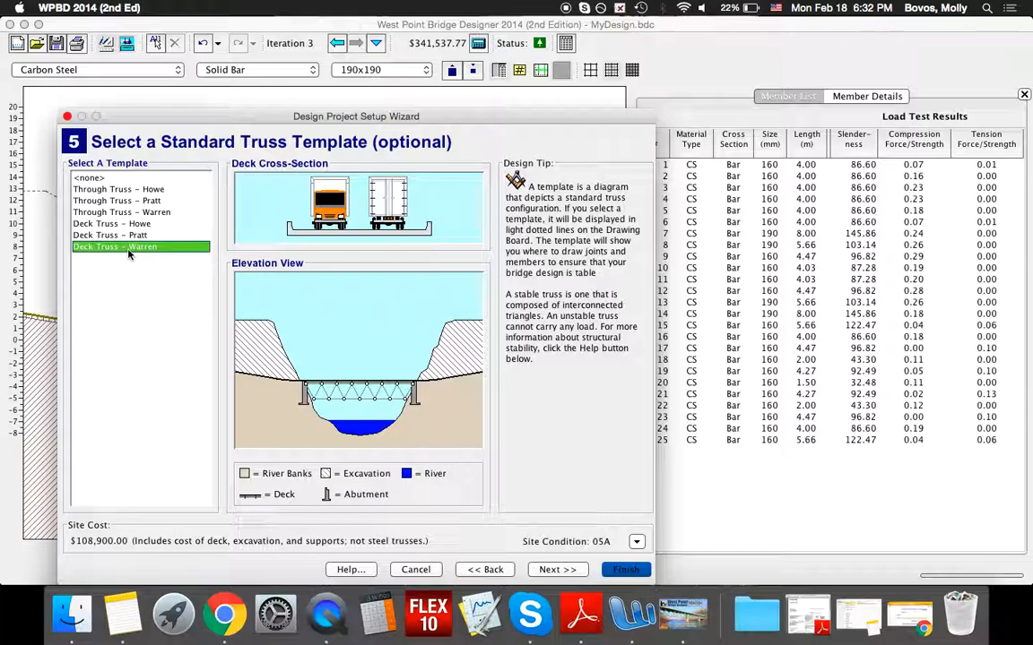
click(106, 178)
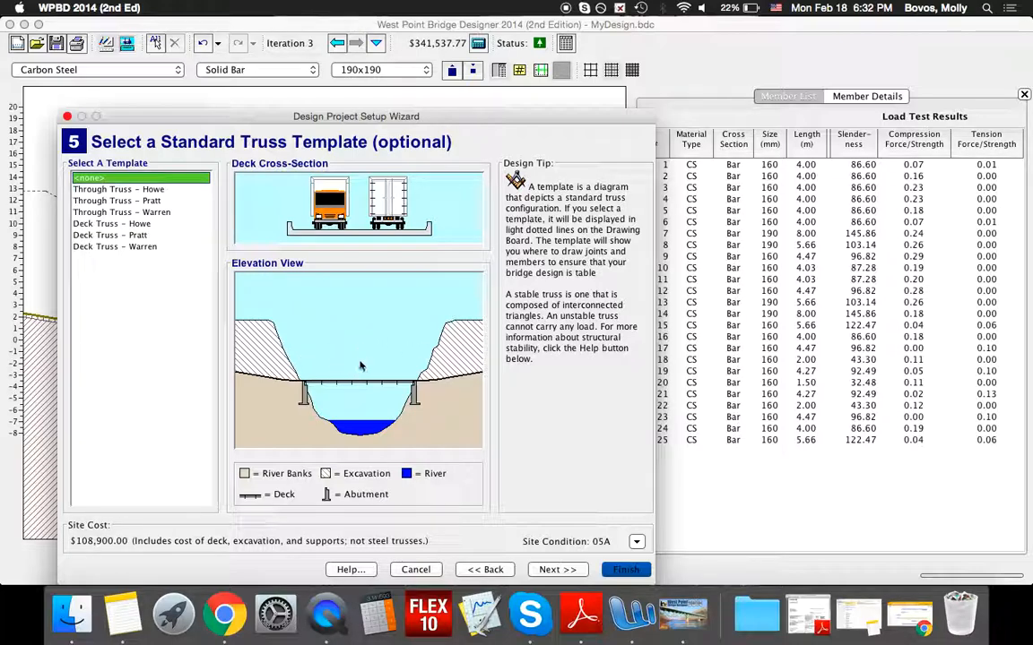
Choose the Deck Truss - Warren template, keep the default title block, and finish the project setup
click(140, 247)
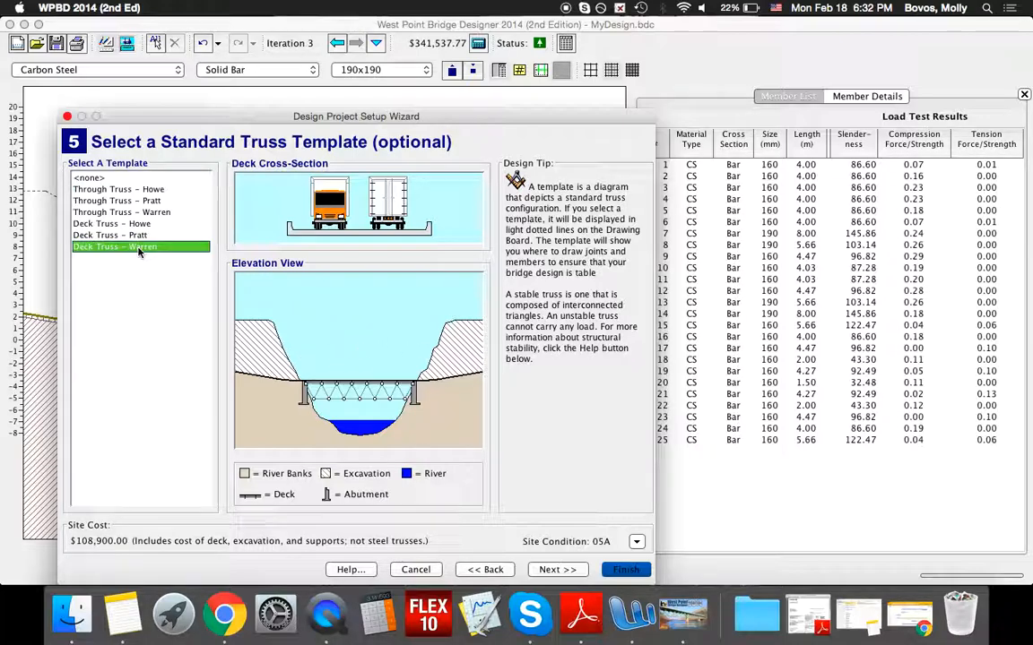
click(550, 571)
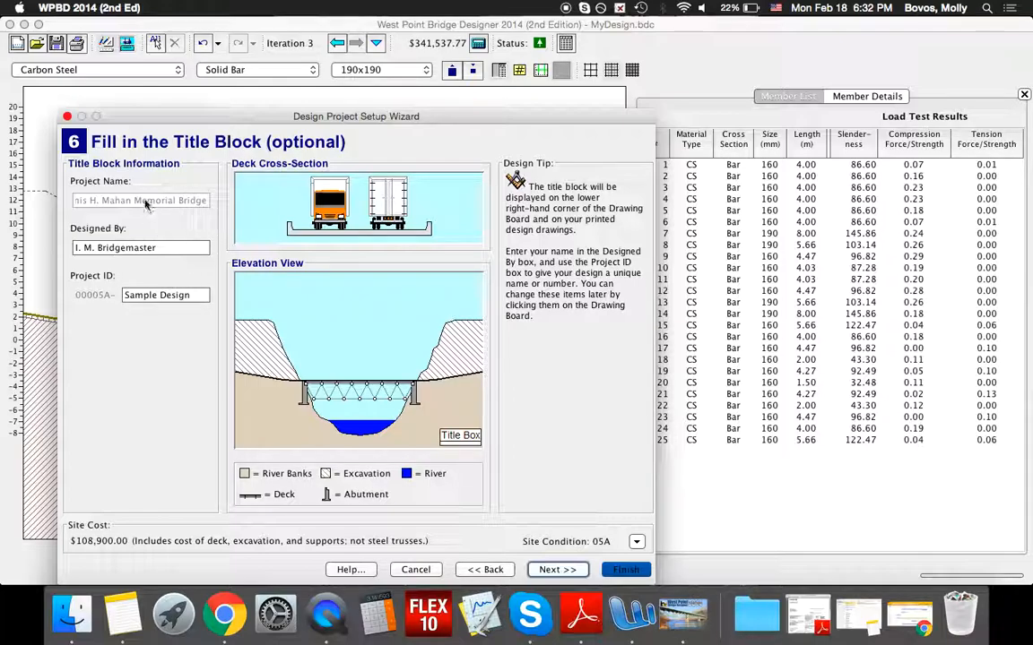
click(564, 571)
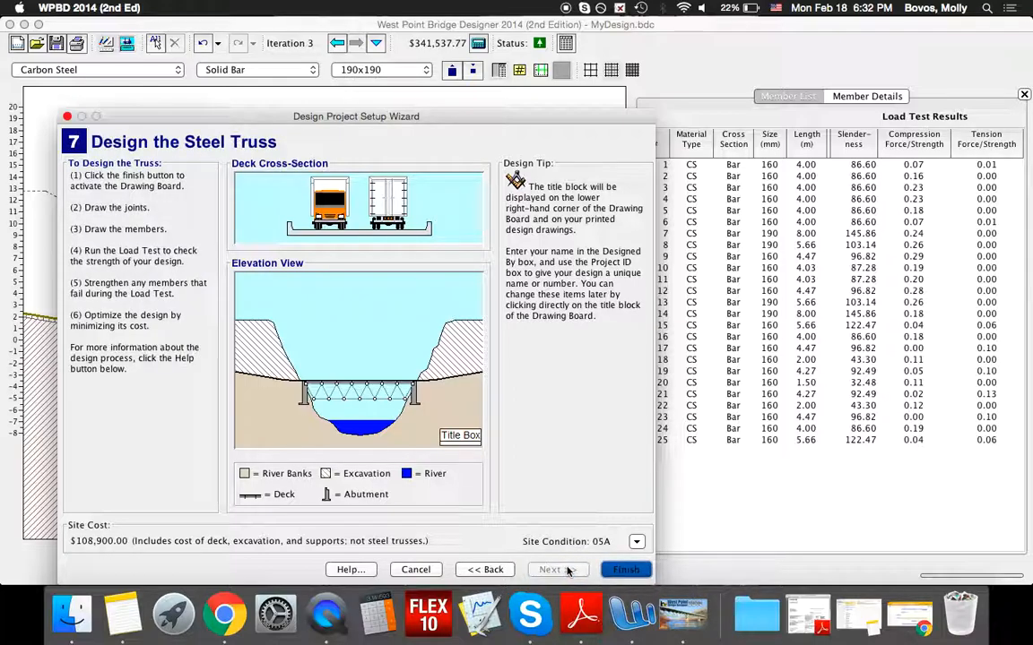
click(626, 570)
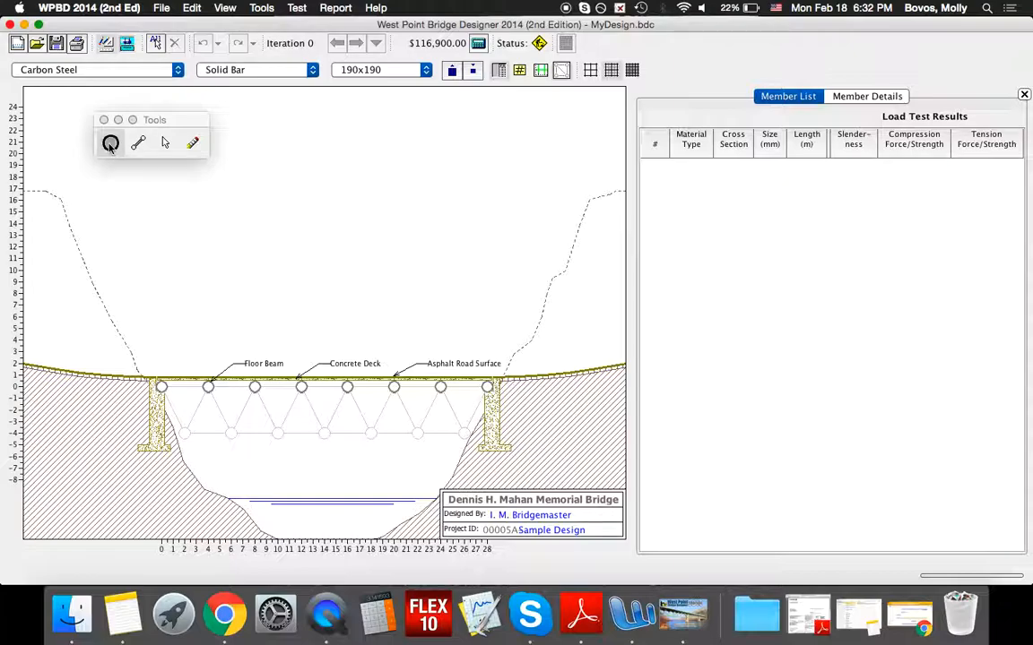
Place seven joints on the template's lower points at -4 m, every 4 m from 2 m to 26 m
click(184, 434)
click(232, 434)
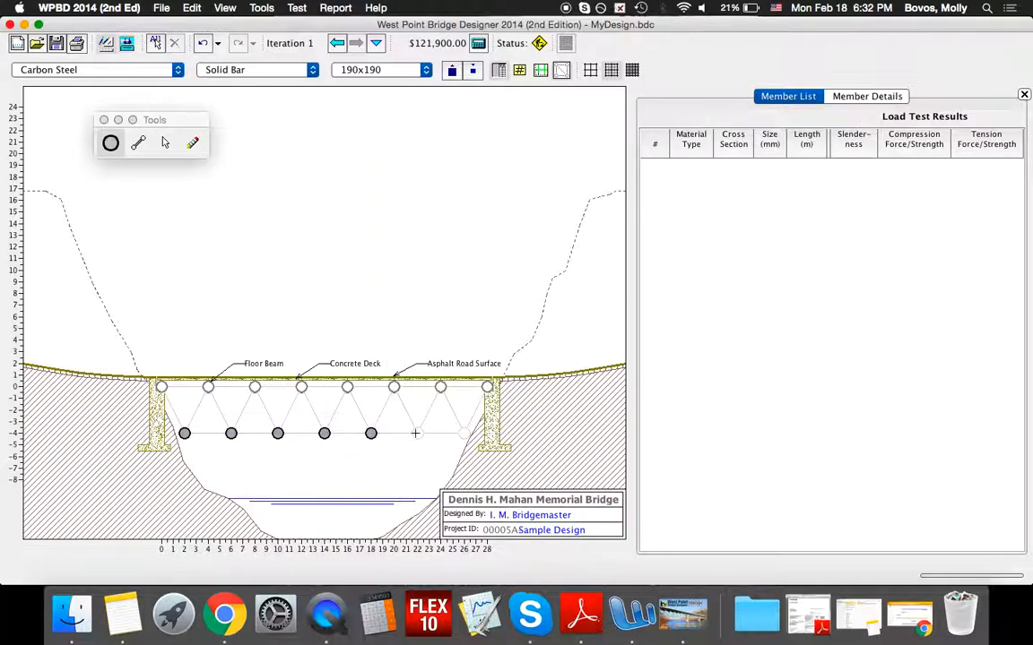
click(463, 433)
Draw the top and bottom chord members between adjacent joints as 190x190 carbon steel solid bars
click(139, 142)
drag(162, 385, 254, 385)
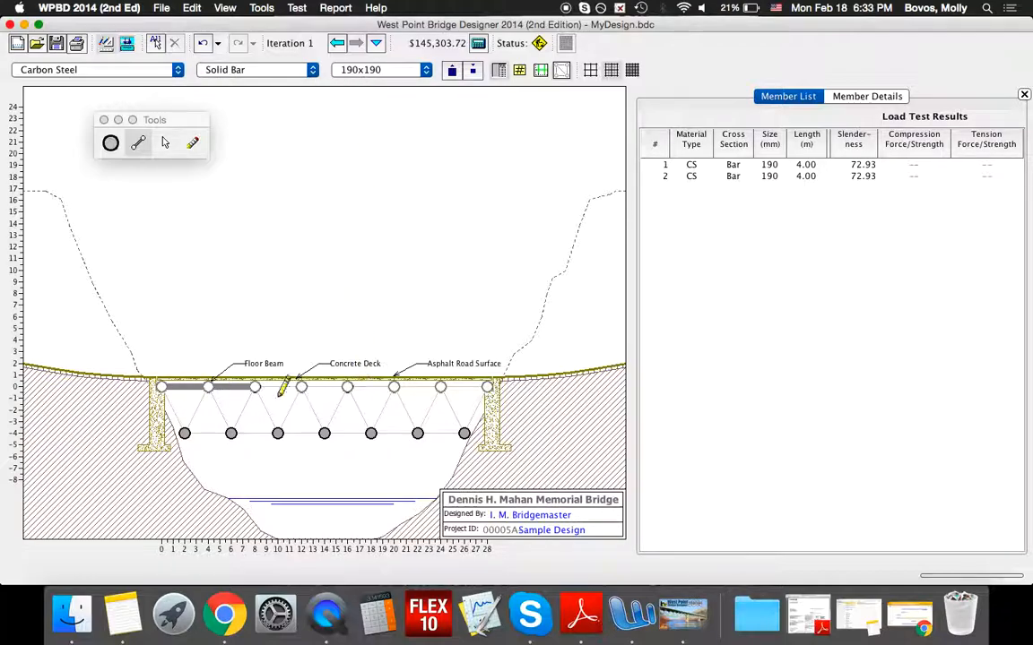
drag(363, 383, 486, 386)
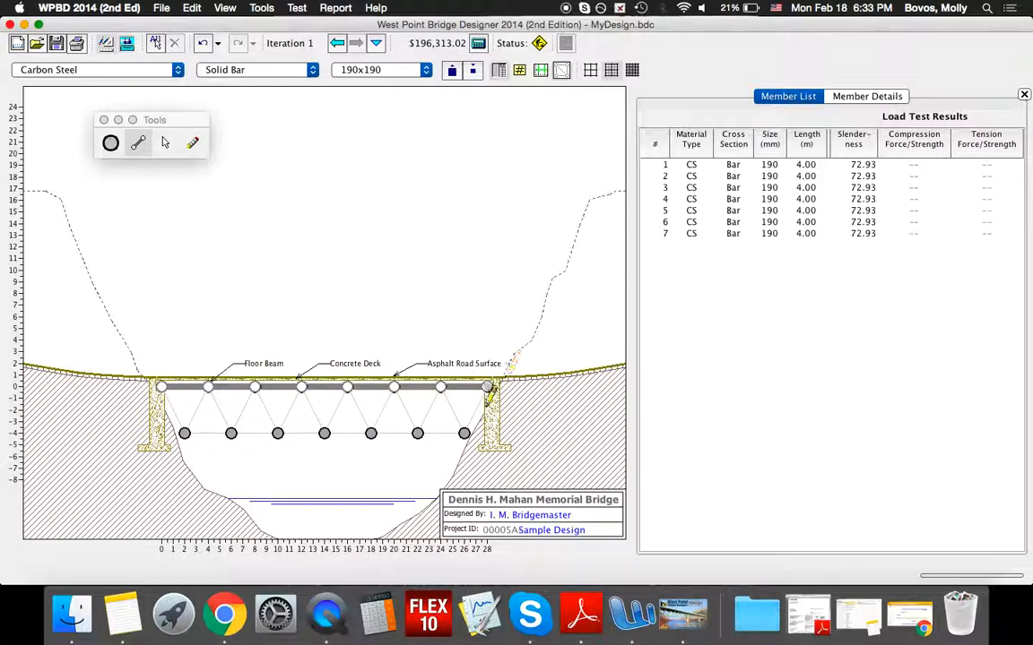
drag(463, 433, 184, 433)
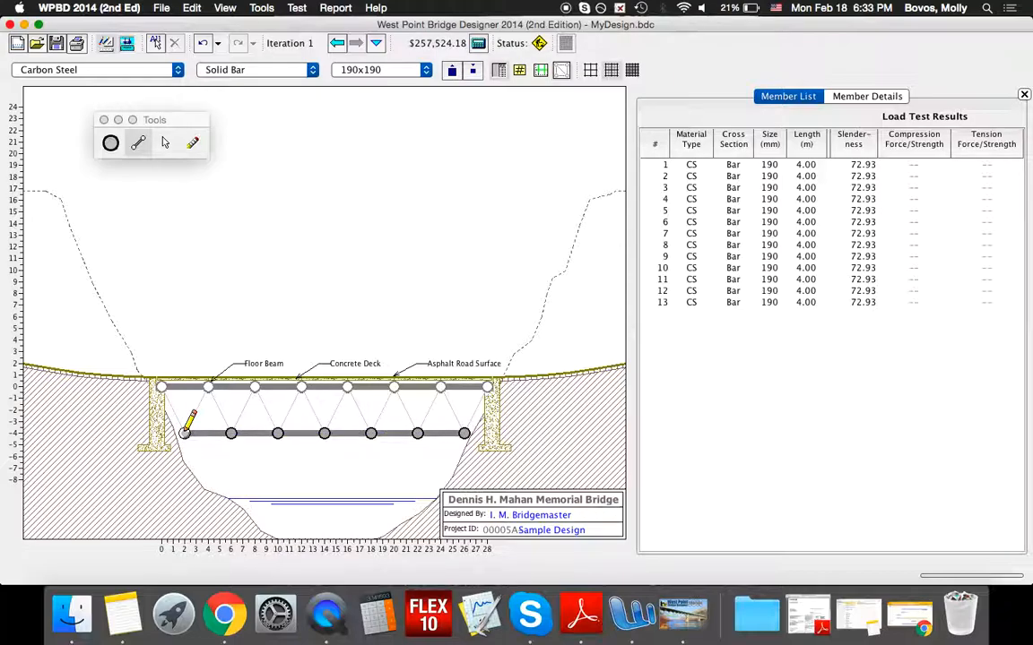
Draw the zigzag diagonal members between the top and bottom joints along the whole span, and close the floating tool palette
mouse_move(160, 386)
mouse_down()
mouse_move(184, 433)
mouse_move(207, 386)
mouse_move(230, 433)
mouse_move(215, 376)
mouse_move(224, 356)
mouse_move(278, 433)
mouse_move(301, 386)
mouse_move(325, 433)
mouse_move(346, 387)
mouse_move(372, 433)
mouse_move(395, 386)
mouse_up()
mouse_move(395, 387)
mouse_down()
mouse_move(418, 433)
mouse_move(441, 387)
mouse_move(464, 430)
mouse_move(486, 387)
mouse_up()
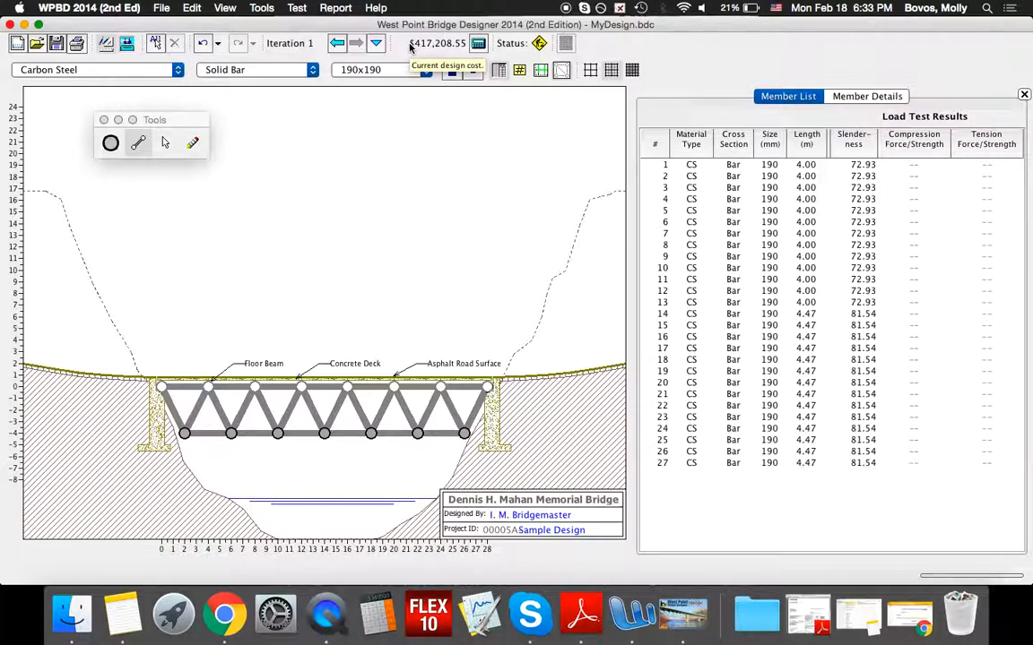
click(104, 120)
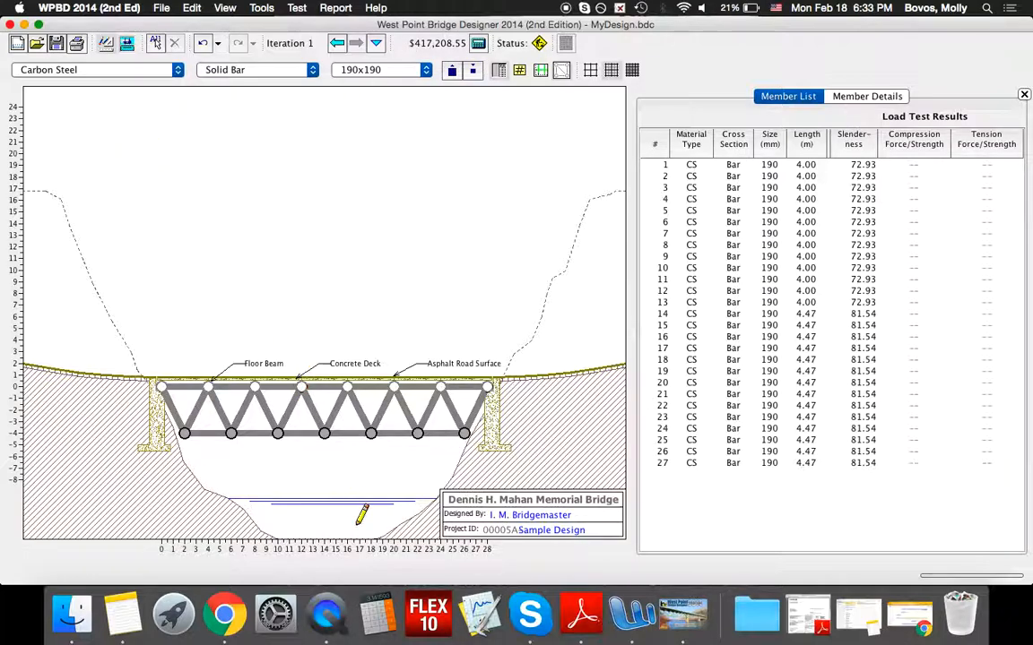